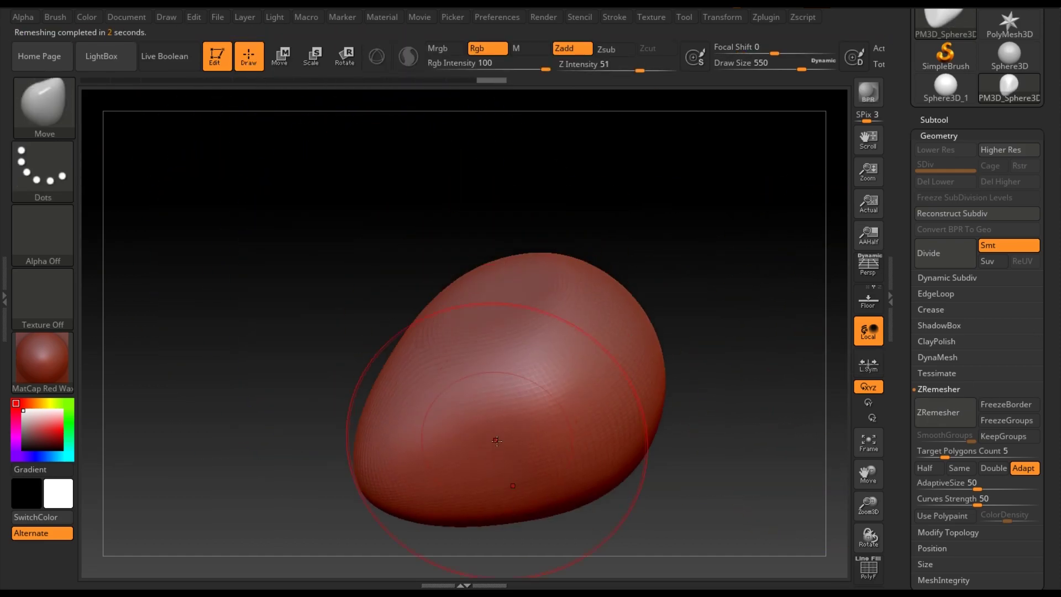
Pull the remeshed blob into a rough head shape with the Move brush, checking it from several angles.
key("space")
left_click_drag(431, 356, 398, 359)
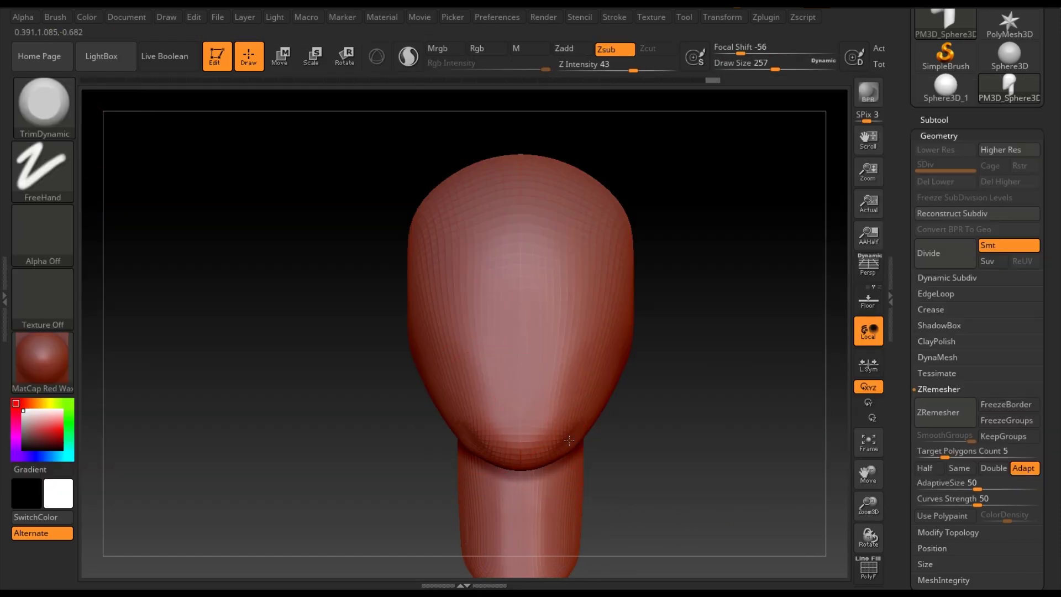
right_click_drag(569, 440, 659, 316)
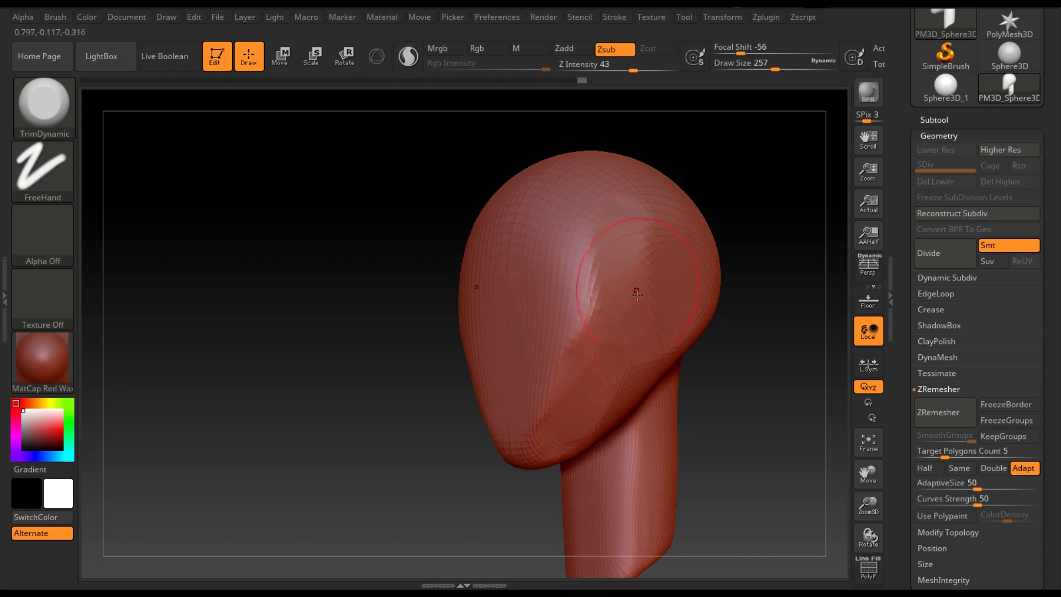
mouse_move(616, 296)
right_mouse_down("shift")
mouse_move(623, 302)
mouse_move(478, 326)
right_mouse_up("shift")
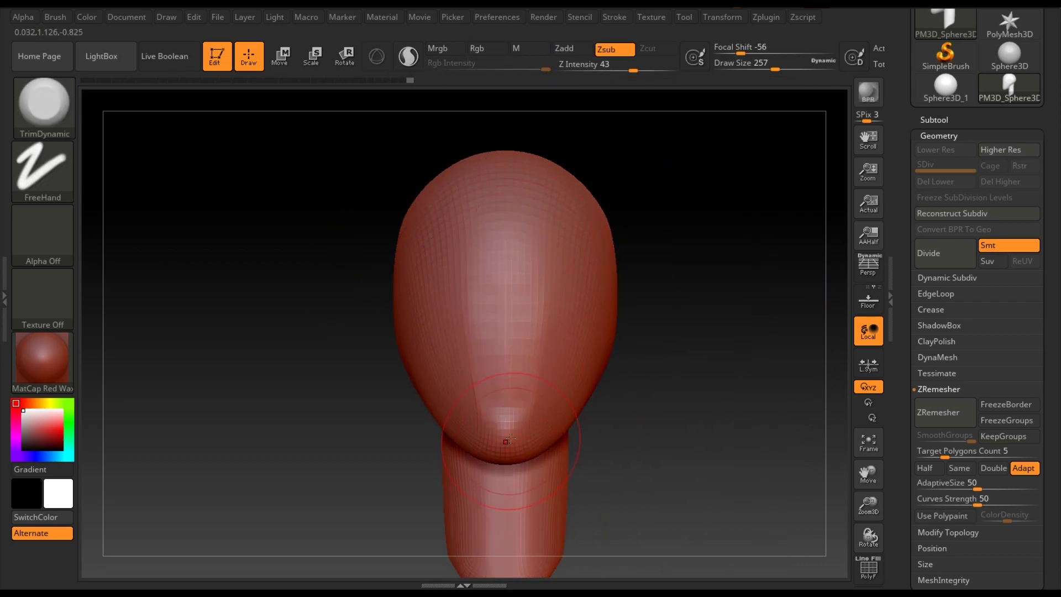
mouse_move(608, 331)
right_mouse_down()
mouse_move(776, 372)
mouse_move(723, 273)
right_mouse_up()
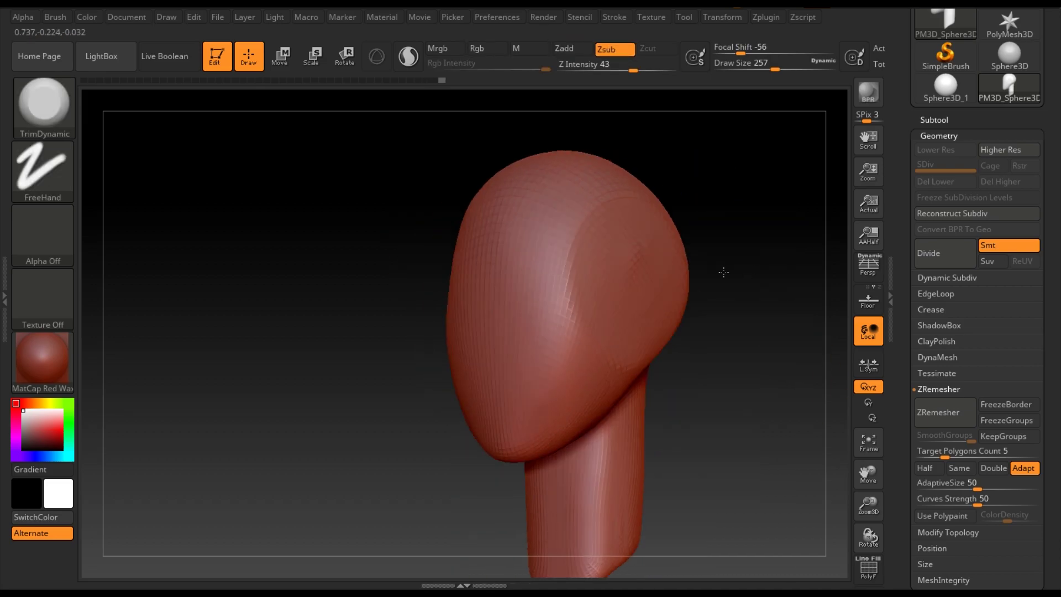
right_click_drag(663, 225, 628, 339)
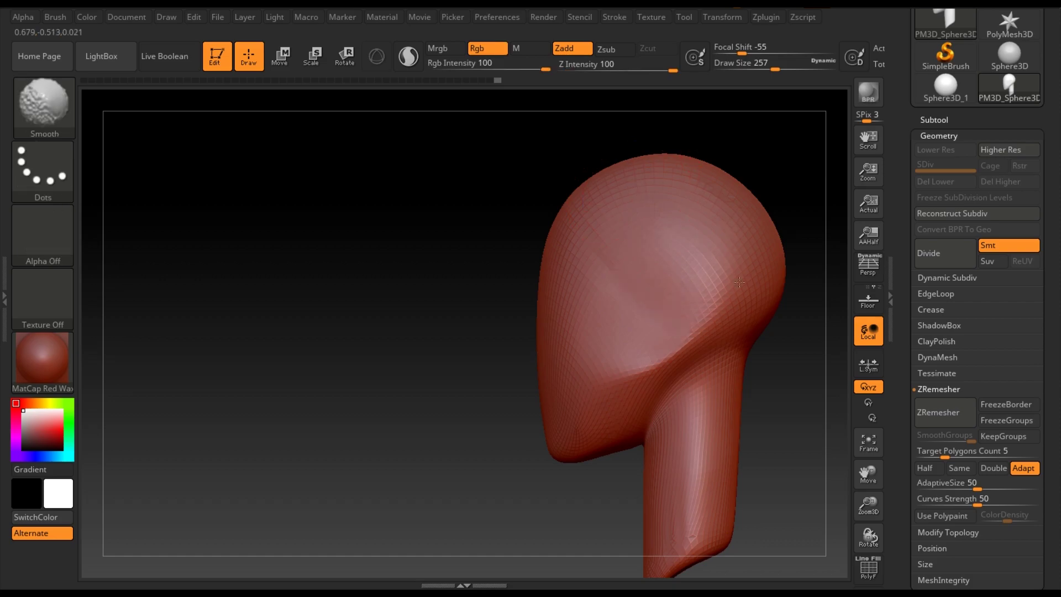
right_click_drag(661, 204, 784, 356)
Trim a flat plane under the jaw with TrimDynamic and inspect the open neck end.
key("d")
key("shift+d")
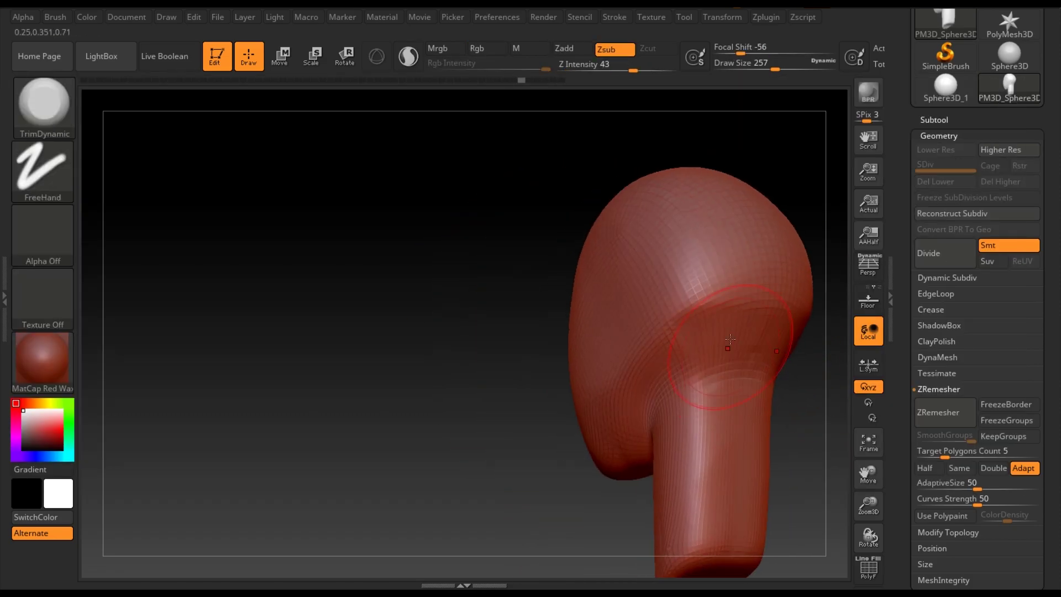
mouse_move(531, 284)
right_mouse_down()
mouse_move(874, 463)
mouse_move(504, 170)
right_mouse_up()
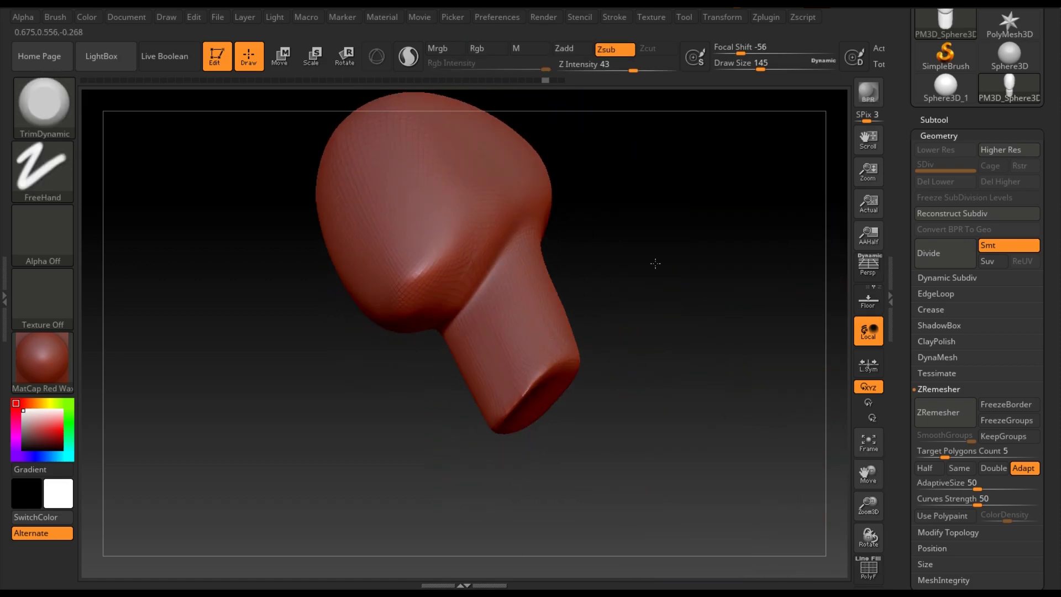
right_click_drag(474, 214, 530, 139)
key("b")
key("c")
key("b")
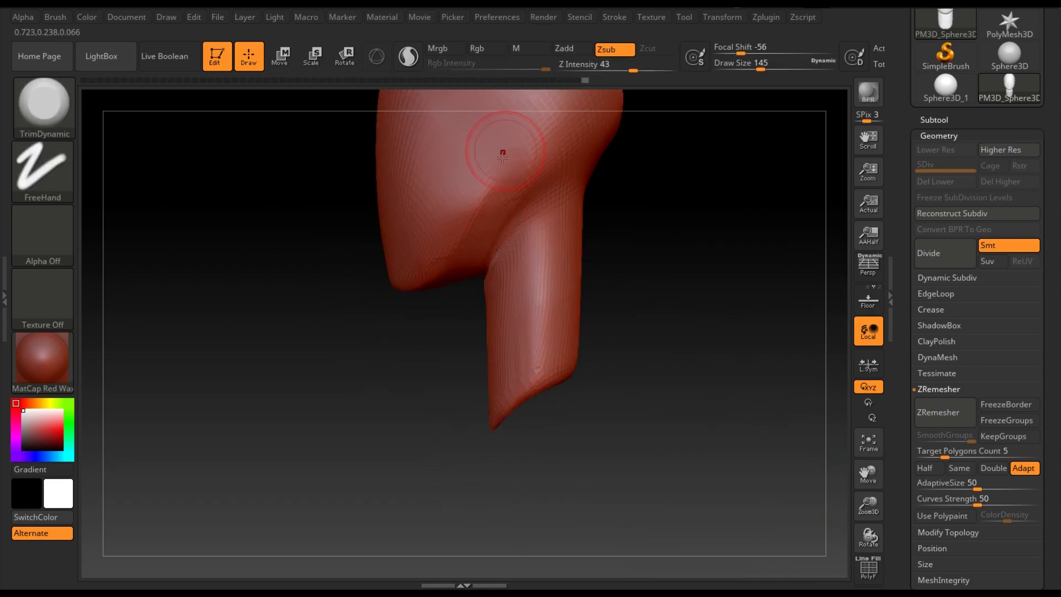
right_click_drag(504, 180, 516, 158)
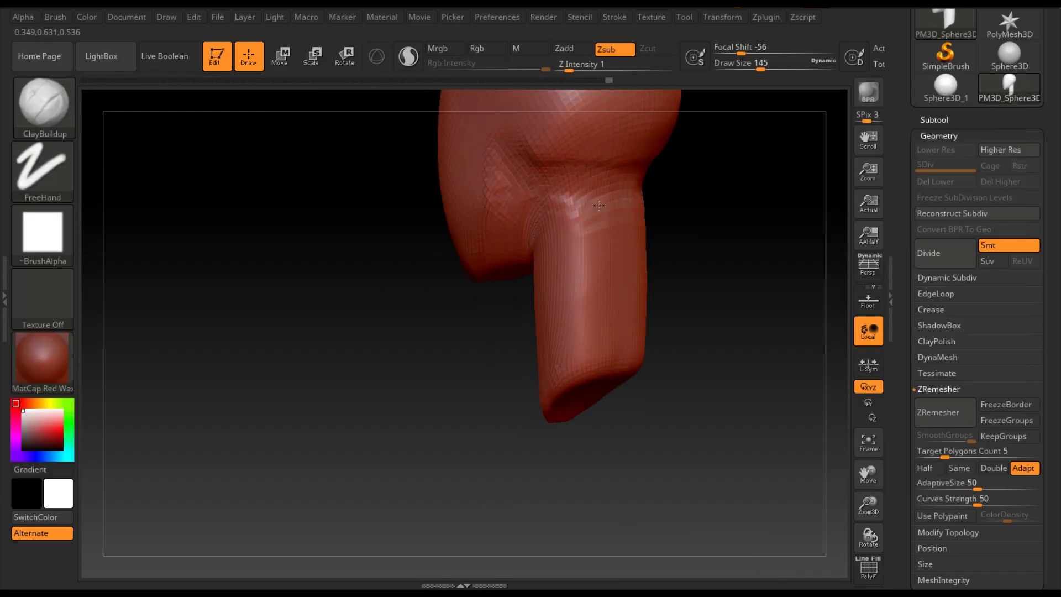
right_click_drag(589, 204, 535, 293, "shift")
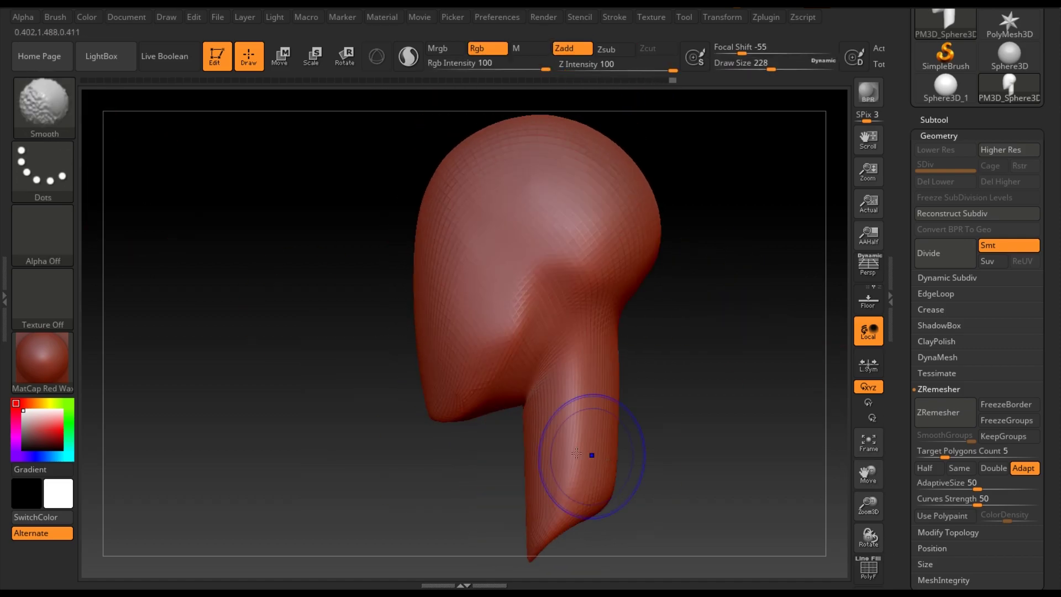
Switch between the Move and TrimDynamic brushes while turning the head to a near-front view.
key("b")
key("m")
key("v")
key("b")
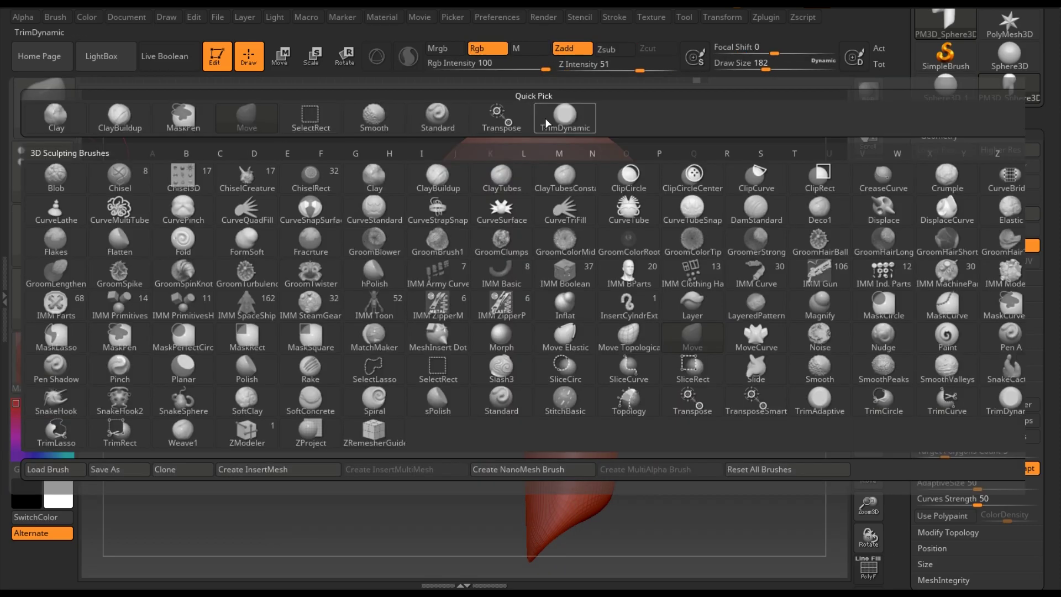
key("m")
key("v")
mouse_move(611, 474)
right_mouse_down("shift")
mouse_move(682, 384)
mouse_move(402, 395)
right_mouse_up("shift")
key("b")
key("t")
key("d")
key("space")
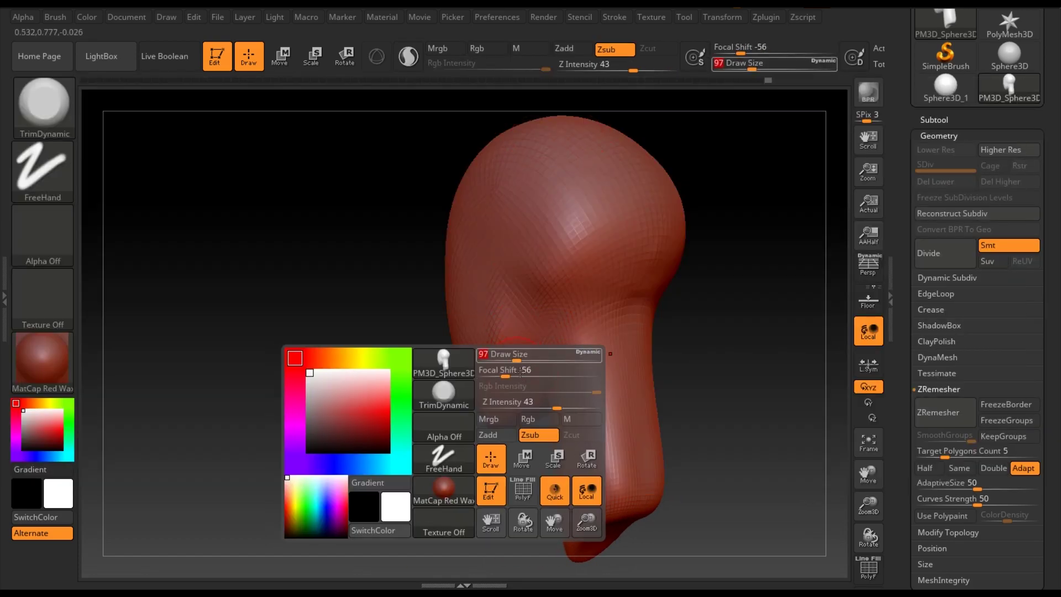
right_click_drag(516, 291, 92, 266, "shift")
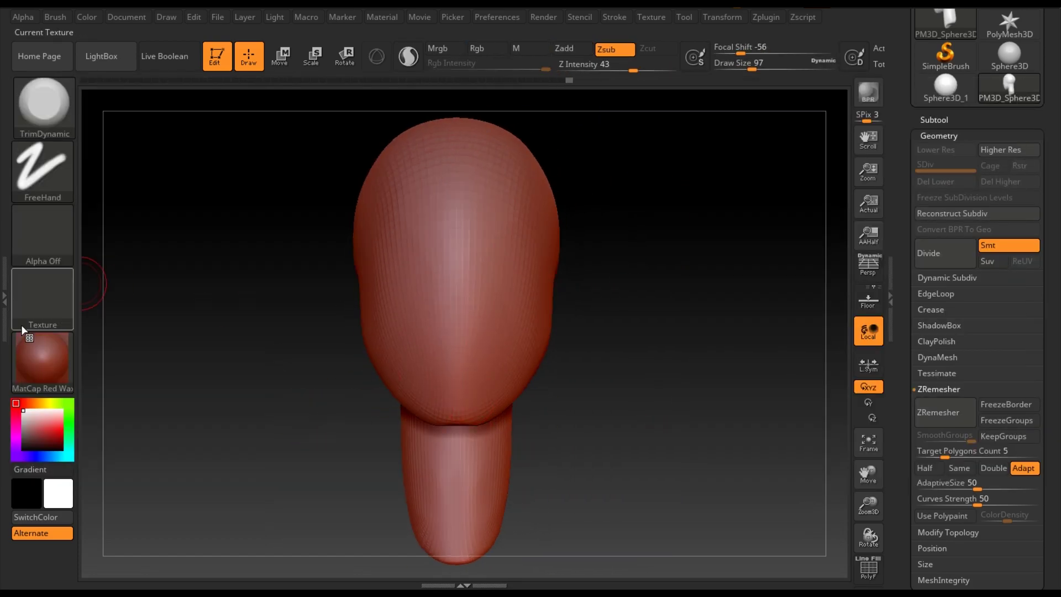
Apply the MatCap Gray material to the head and select the DamStandard brush.
left_click(43, 359)
left_click(622, 391)
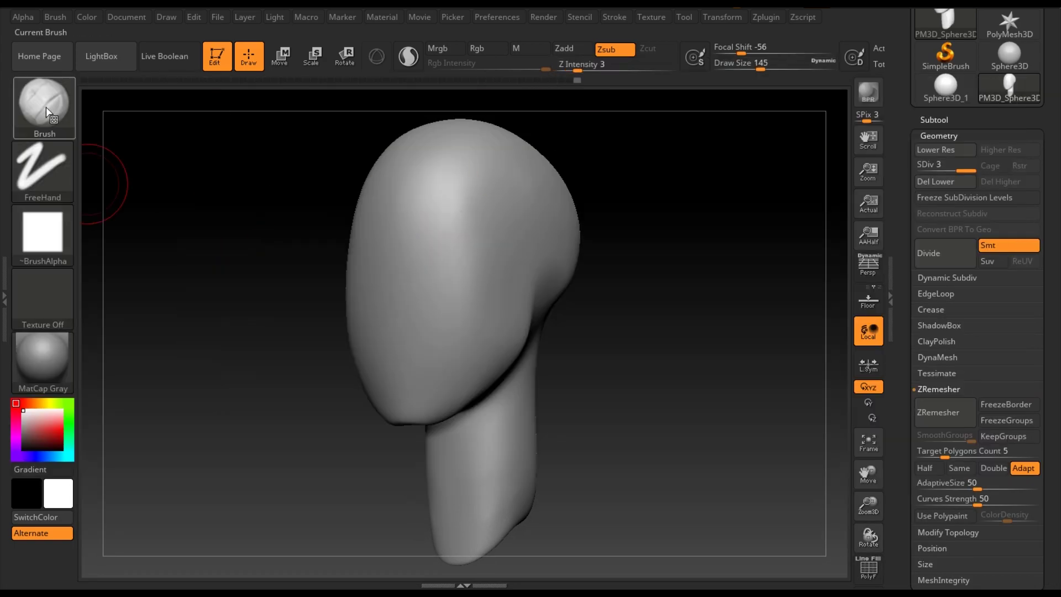
key("b")
key("d")
key("s")
Append a Cylinder3D primitive as a new subtool.
left_click_drag(260, 384, 478, 305)
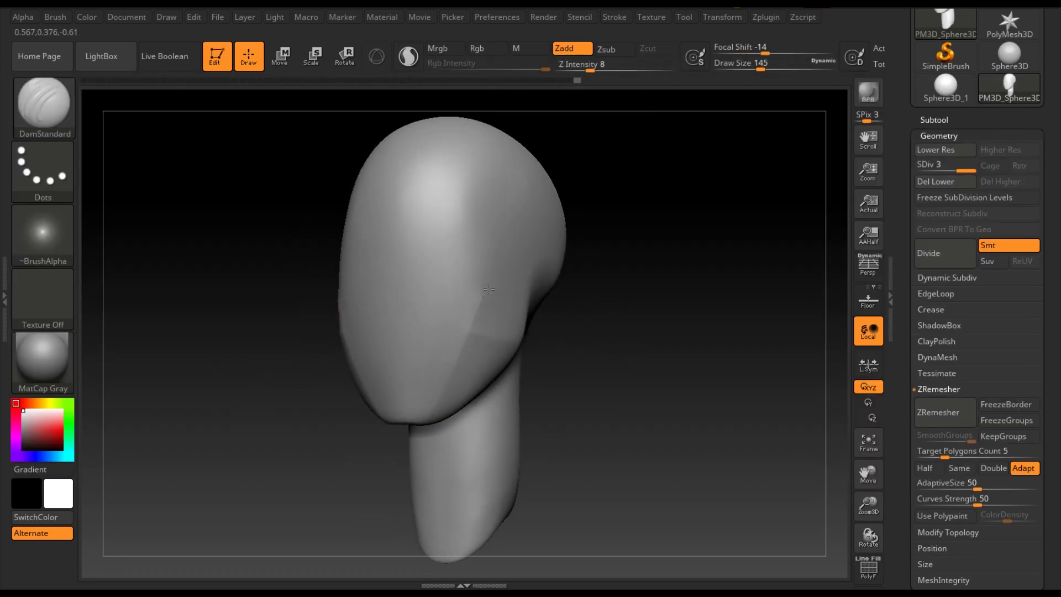
left_click(934, 119)
left_click(995, 492)
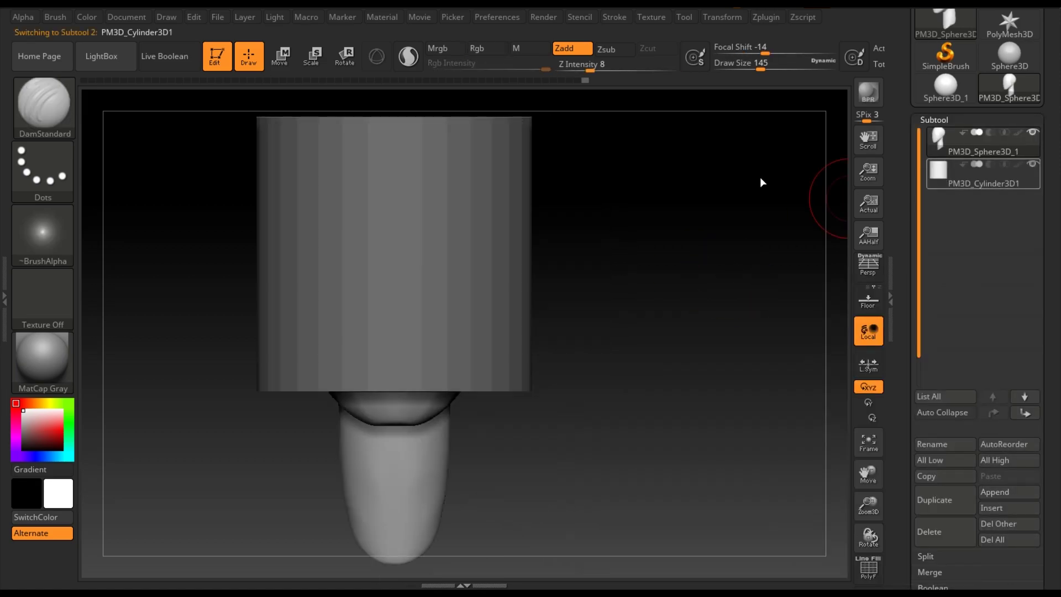
Flatten the cylinder into a short disc with Transpose and smooth its edge with Move.
key("w")
left_click_drag(404, 119, 395, 338)
left_click_drag(332, 420, 528, 397)
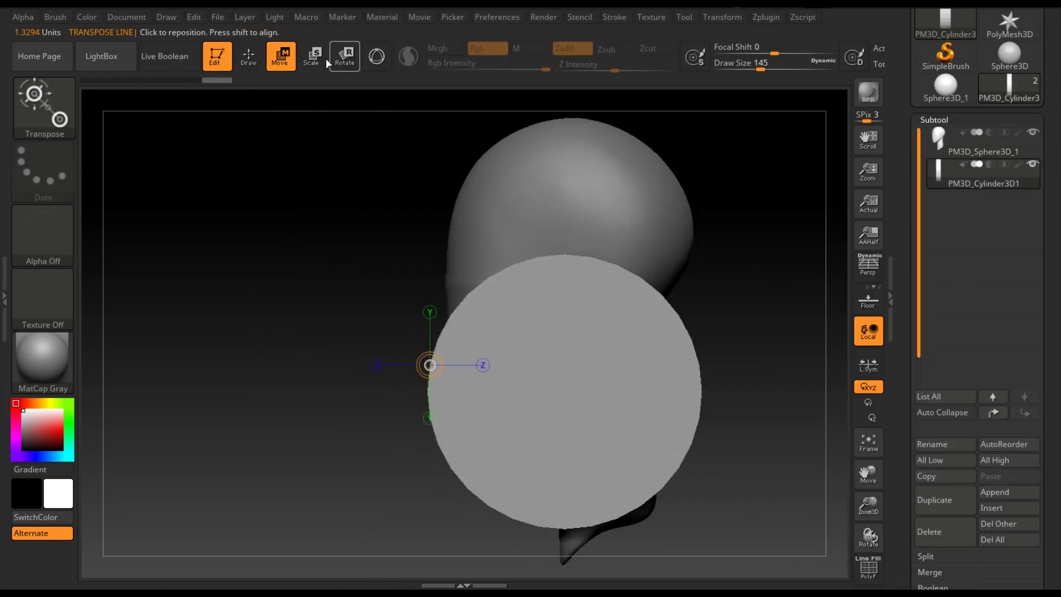
key("b")
key("m")
key("v")
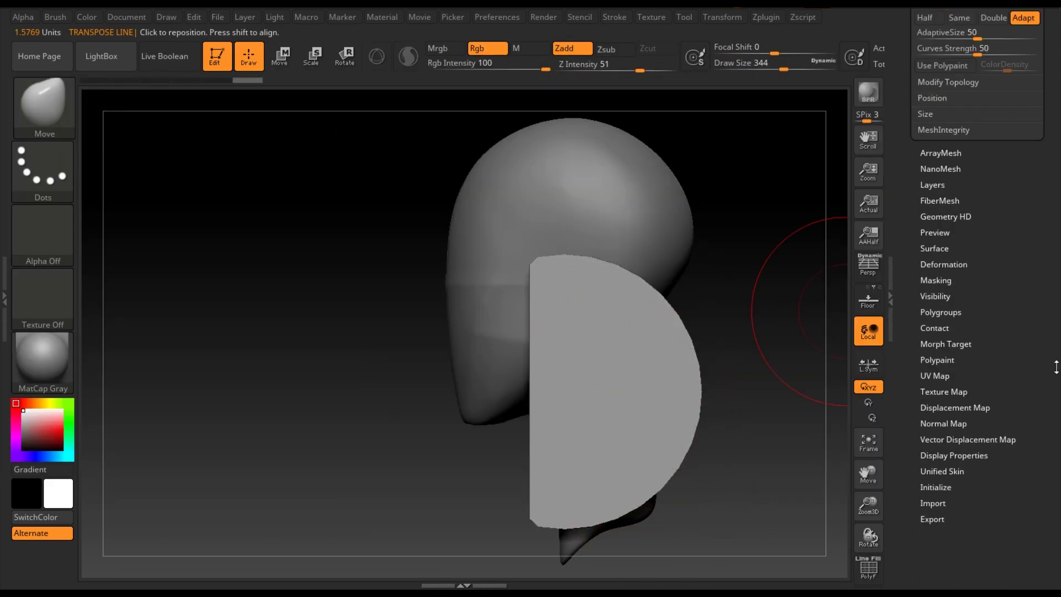
left_click_drag(728, 299, 569, 25)
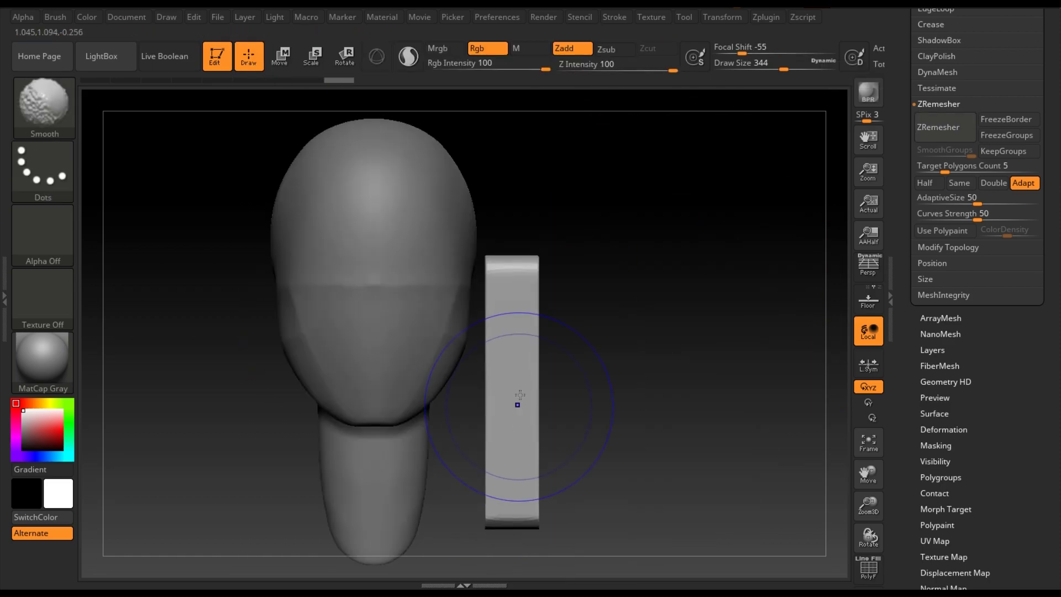
left_click_drag(517, 403, 564, 256, "shift")
Stand the disc upright beside the head, shape an ear outline and mask its inner area.
mouse_move(718, 348)
left_mouse_down()
mouse_move(398, 365)
mouse_move(383, 244)
mouse_move(525, 156)
left_mouse_up()
left_click_drag(635, 360, 273, 72)
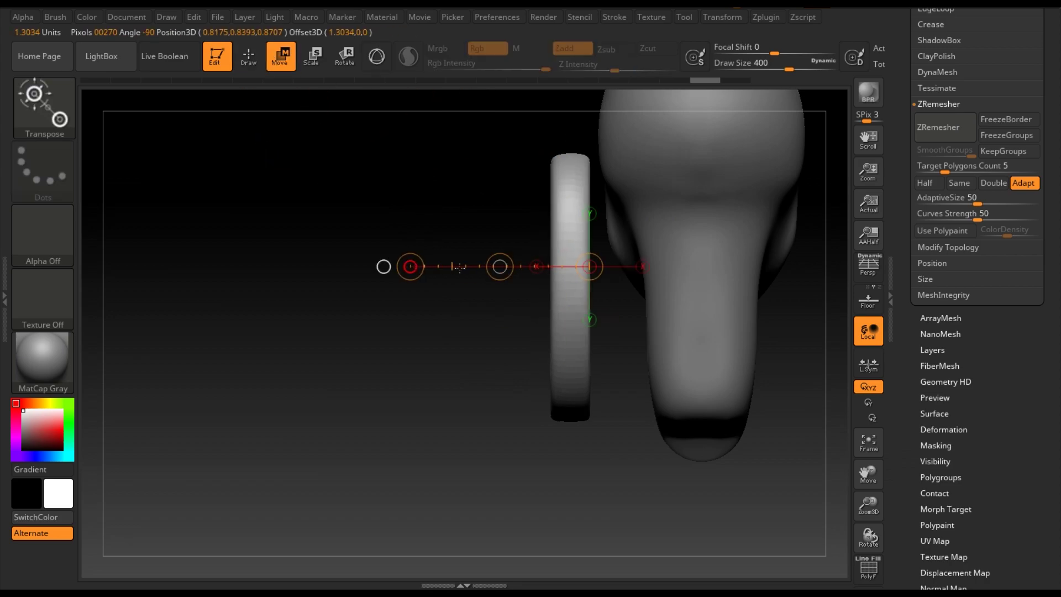
left_click_drag(407, 266, 575, 379)
mouse_move(437, 200)
left_mouse_down()
mouse_move(310, 210)
mouse_move(520, 177)
left_mouse_up()
mouse_move(559, 298)
left_mouse_down()
mouse_move(608, 331)
mouse_move(544, 343)
left_mouse_up()
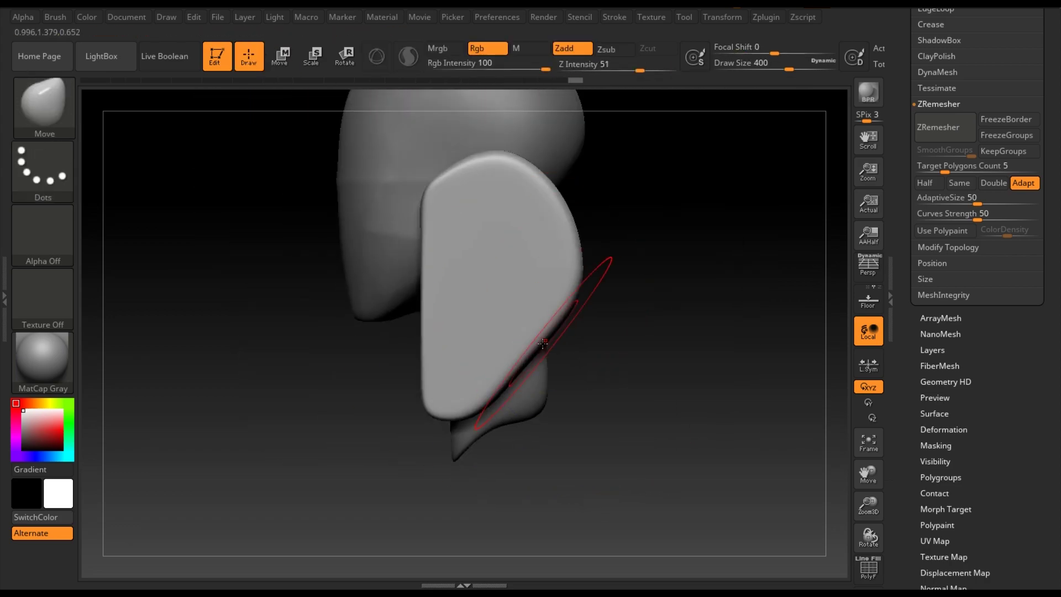
left_click_drag(718, 225, 700, 254, "ctrl")
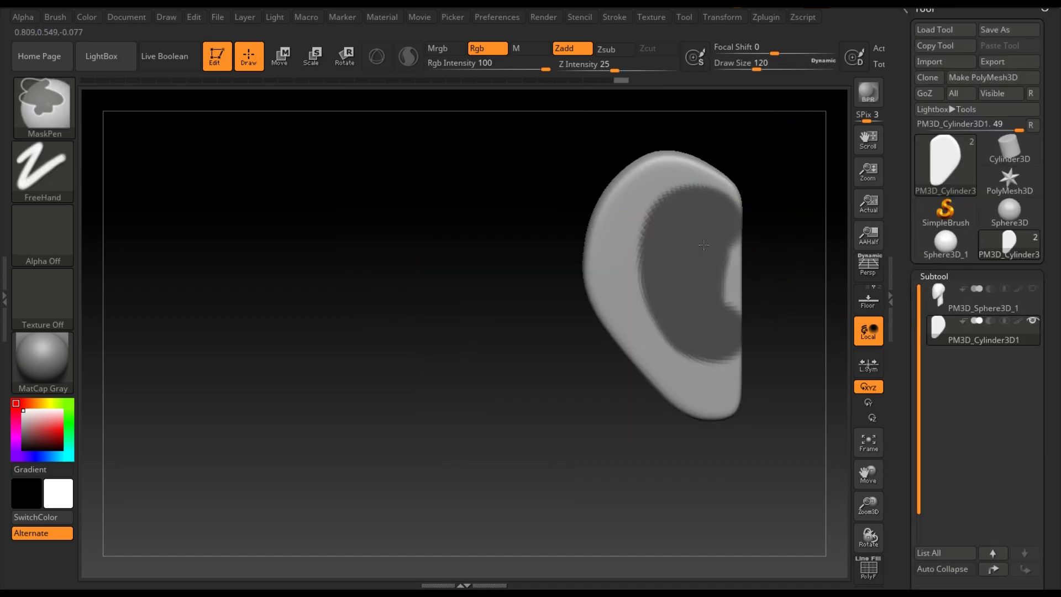
Rotate the ear slab -90° with Transpose Rotate.
left_click_drag(716, 178, 709, 232)
key("r")
left_click_drag(592, 268, 592, 107)
left_click_drag(497, 314, 503, 348)
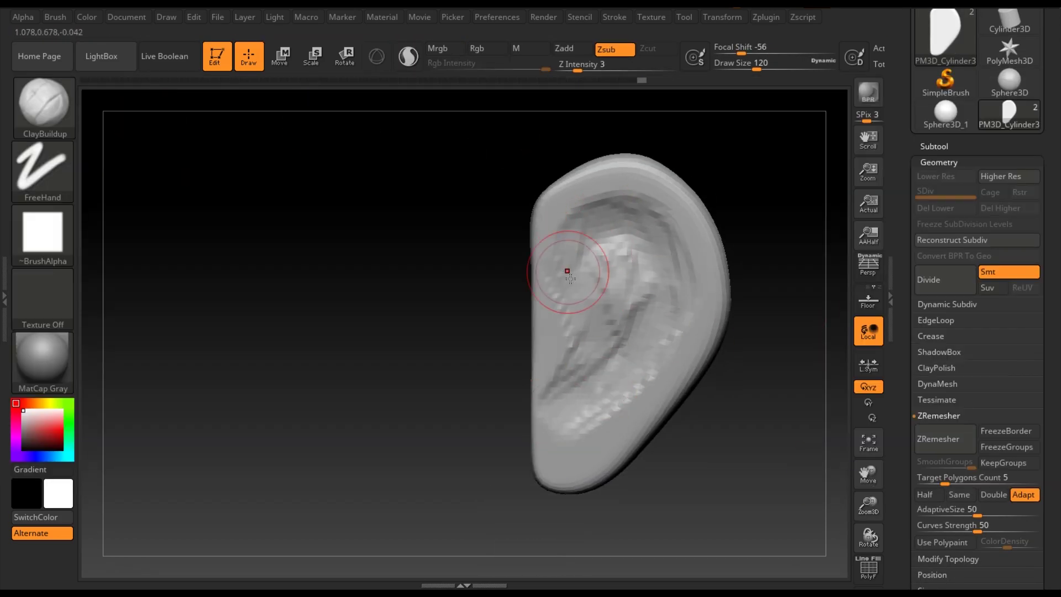
Carve and trim the concha, then build up the upper concha with ClayBuildup.
left_click_drag(571, 277, 635, 315)
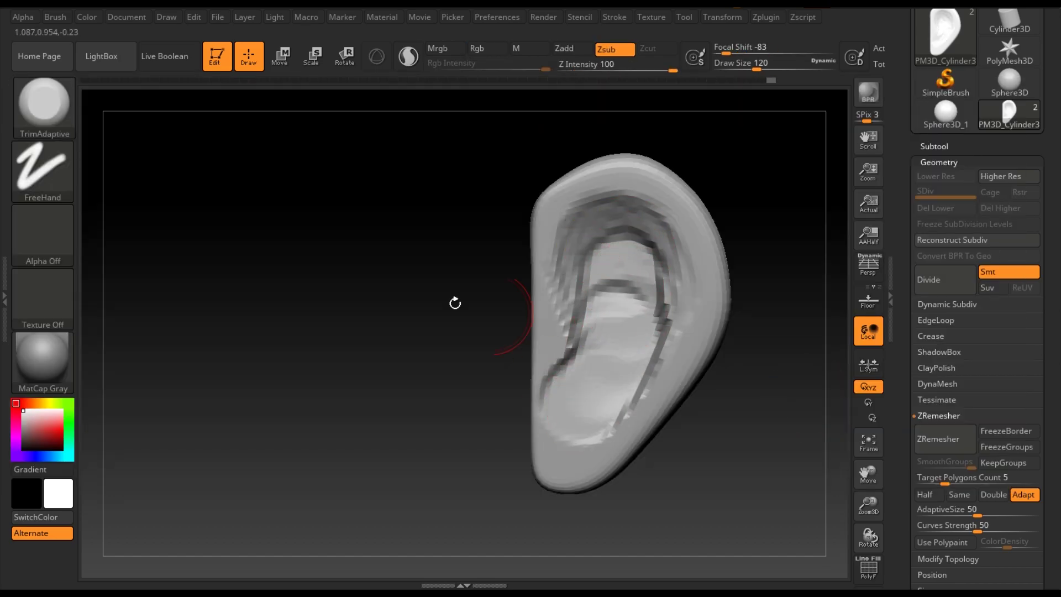
mouse_move(644, 311)
left_mouse_down()
mouse_move(586, 258)
mouse_move(605, 288)
left_mouse_up()
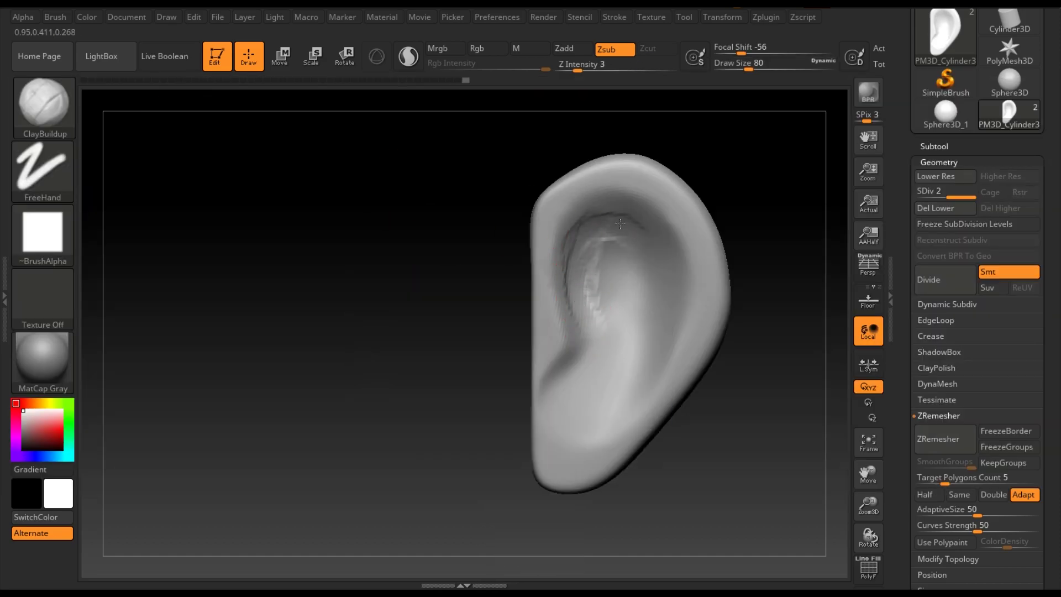
left_click_drag(593, 244, 669, 231, "ctrl")
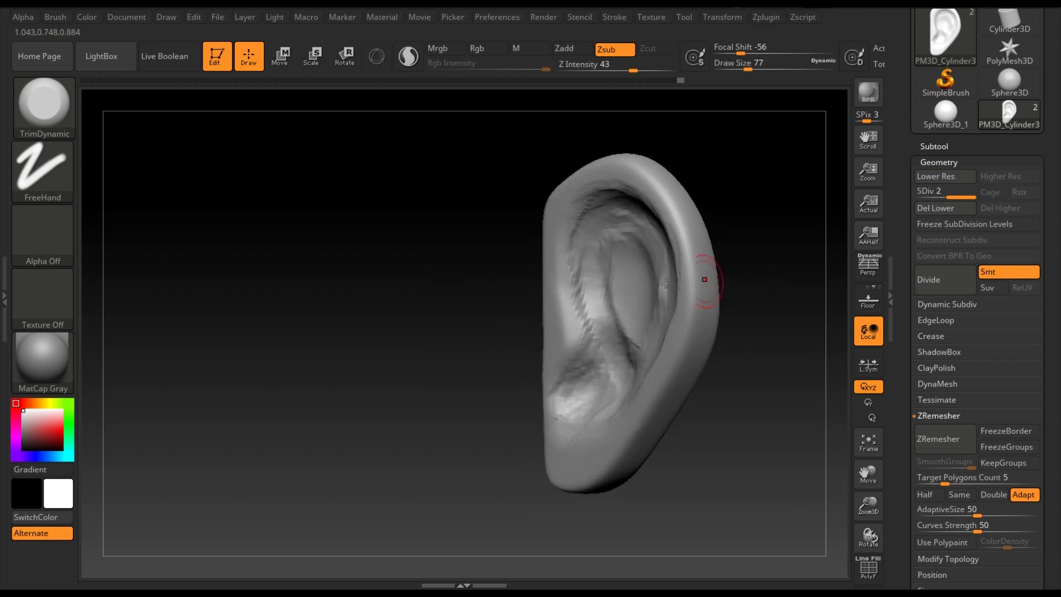
mouse_move(586, 212)
right_mouse_down()
mouse_move(641, 184)
mouse_move(758, 341)
right_mouse_up()
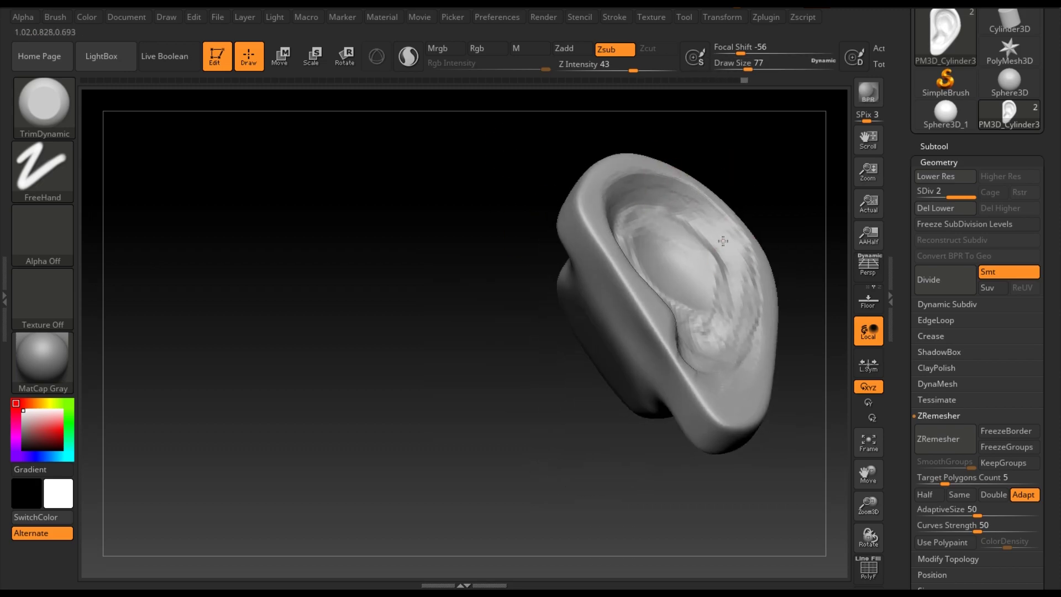
left_click_drag(571, 462, 607, 436)
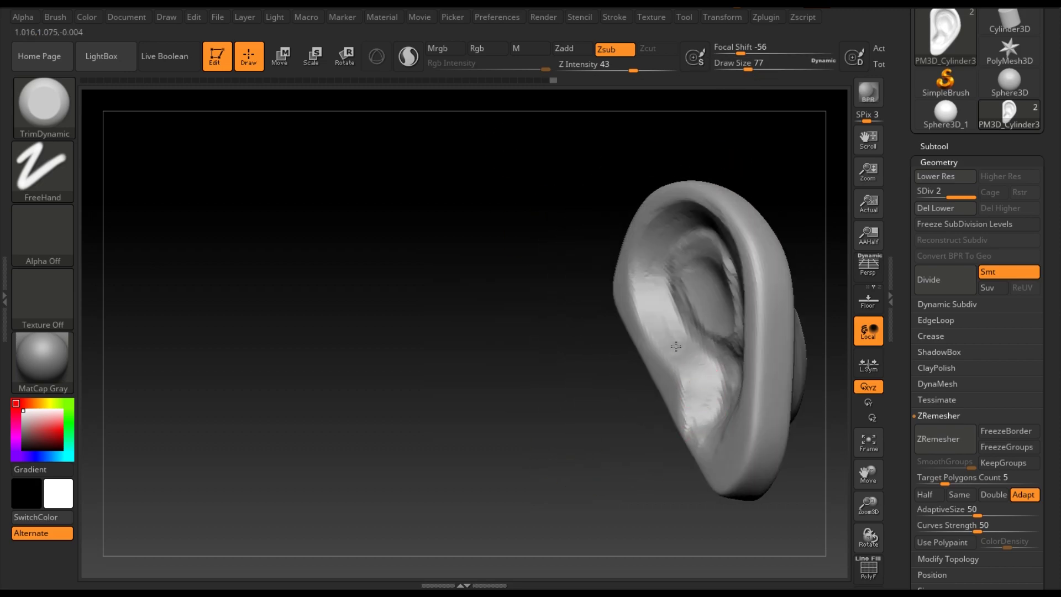
Smooth the ear's concha surface and switch to ClayBuildup.
key("shift")
key("space")
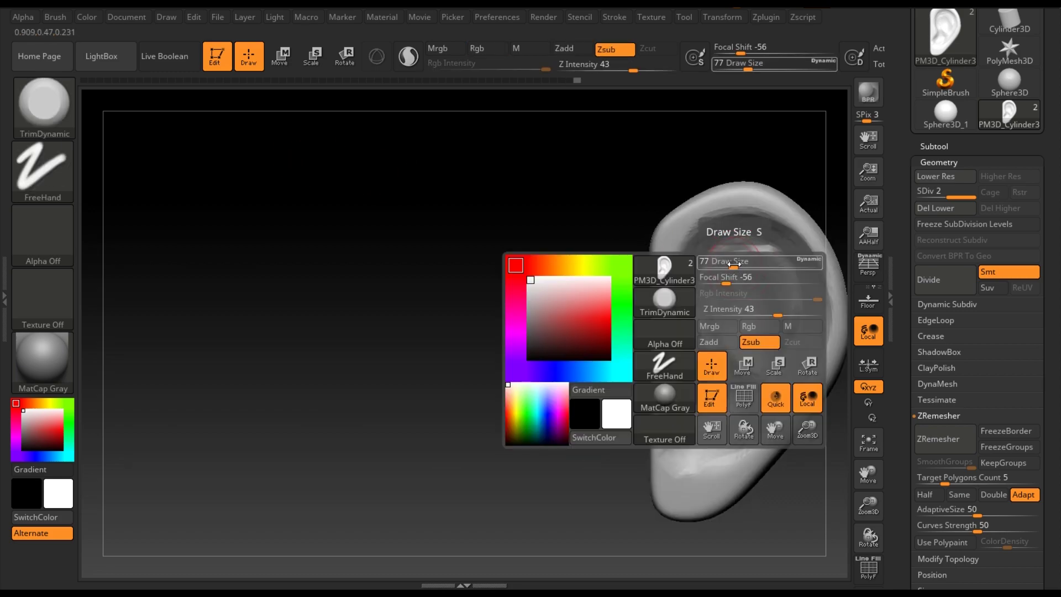
left_click_drag(769, 268, 659, 460, "shift")
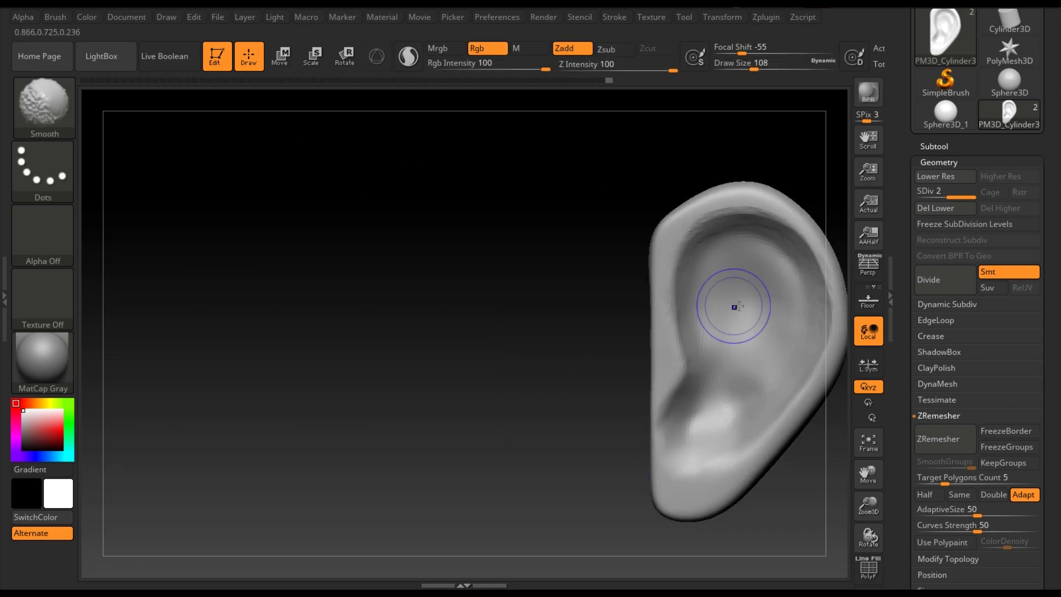
key("b")
key("c")
key("b")
Set the brush size to 59 while inspecting the ear rim's thickness from several angles.
left_click_drag(277, 121, 659, 259)
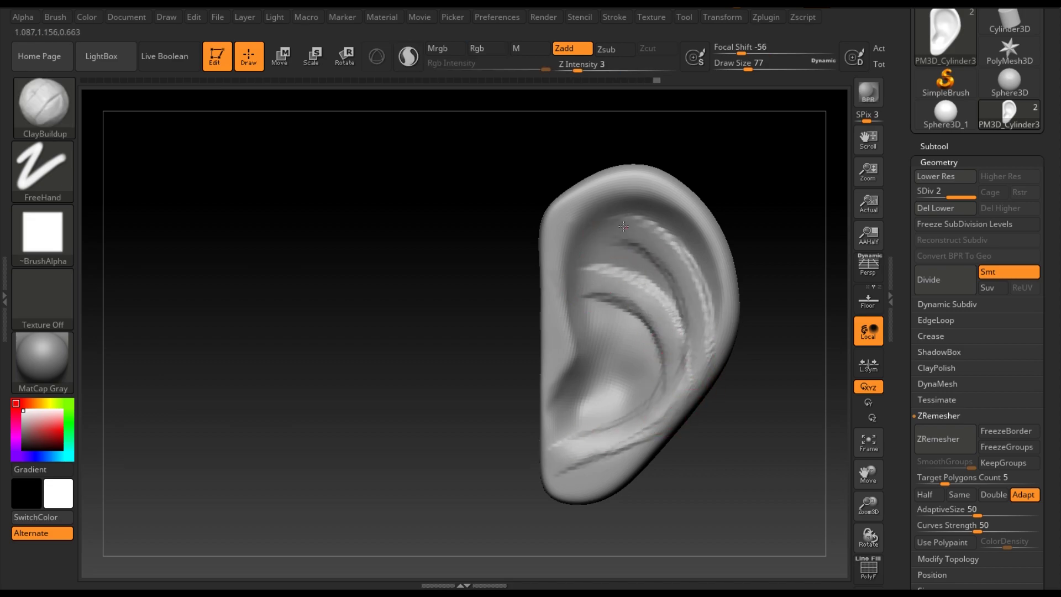
left_click_drag(625, 271, 657, 326)
mouse_move(676, 371)
left_mouse_down()
mouse_move(467, 280)
mouse_move(667, 387)
left_mouse_up()
key("s")
left_click_drag(665, 254, 623, 335)
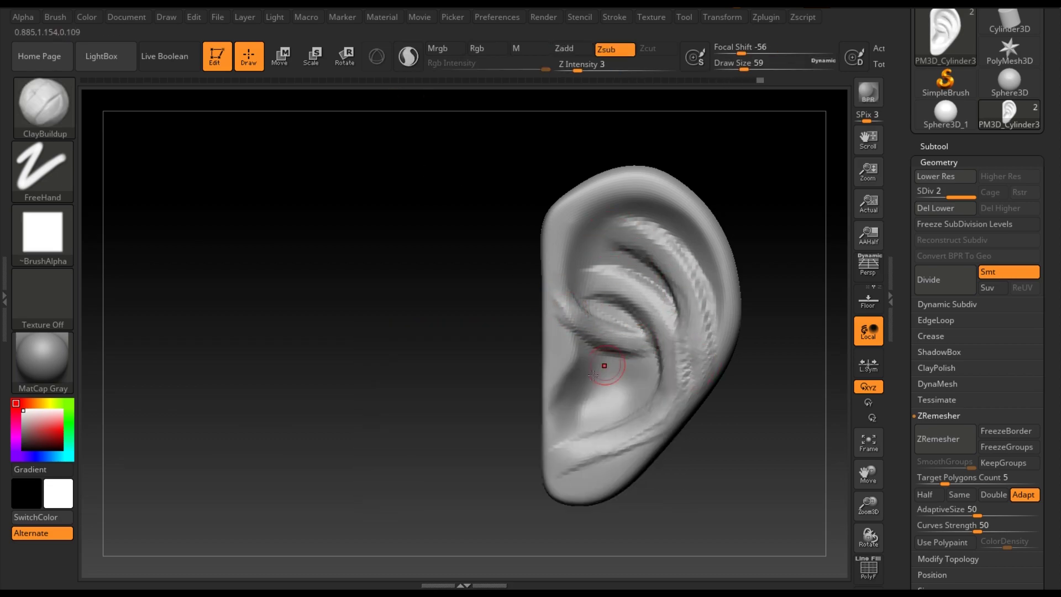
left_click_drag(568, 398, 580, 354)
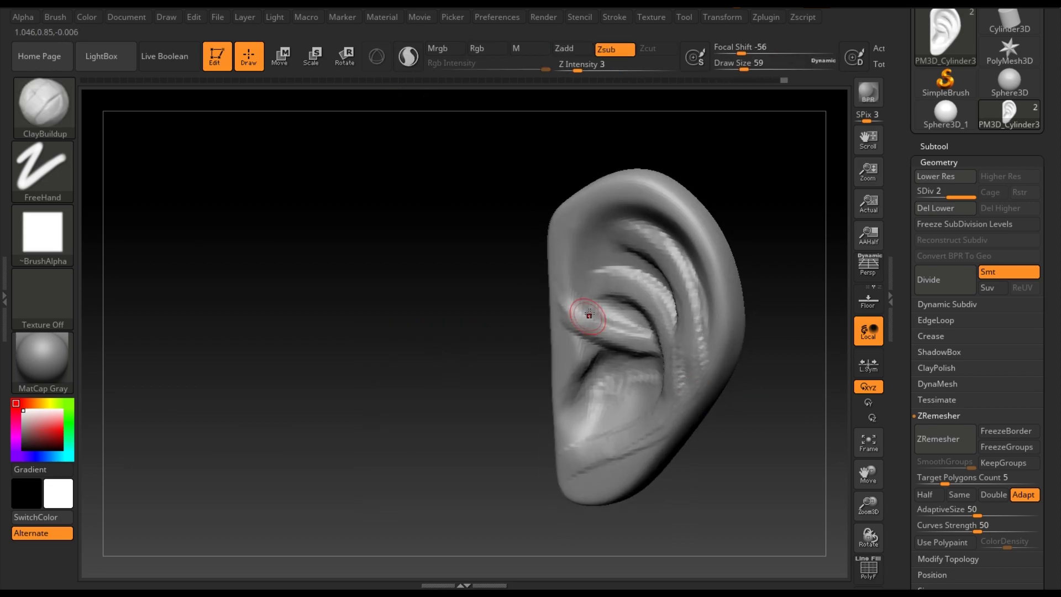
Raise the ear to SDiv 3, trim its rim flatter with TrimDynamic, and turn off Solo.
left_click(948, 197)
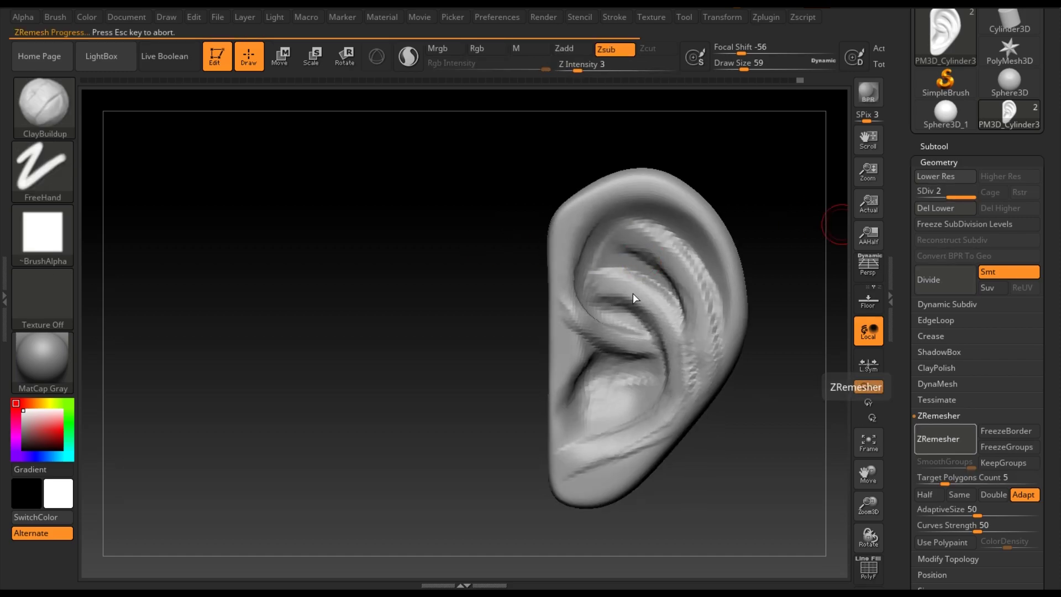
left_click(923, 279)
key("b")
key("t")
key("d")
left_click_drag(539, 281, 583, 311)
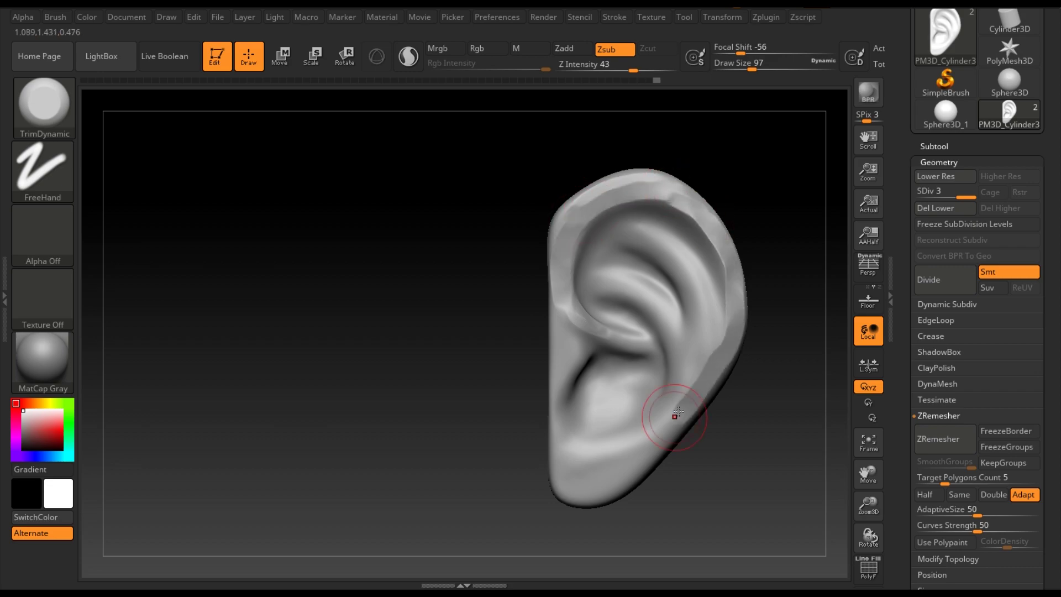
left_click_drag(474, 350, 675, 379)
left_click(933, 146)
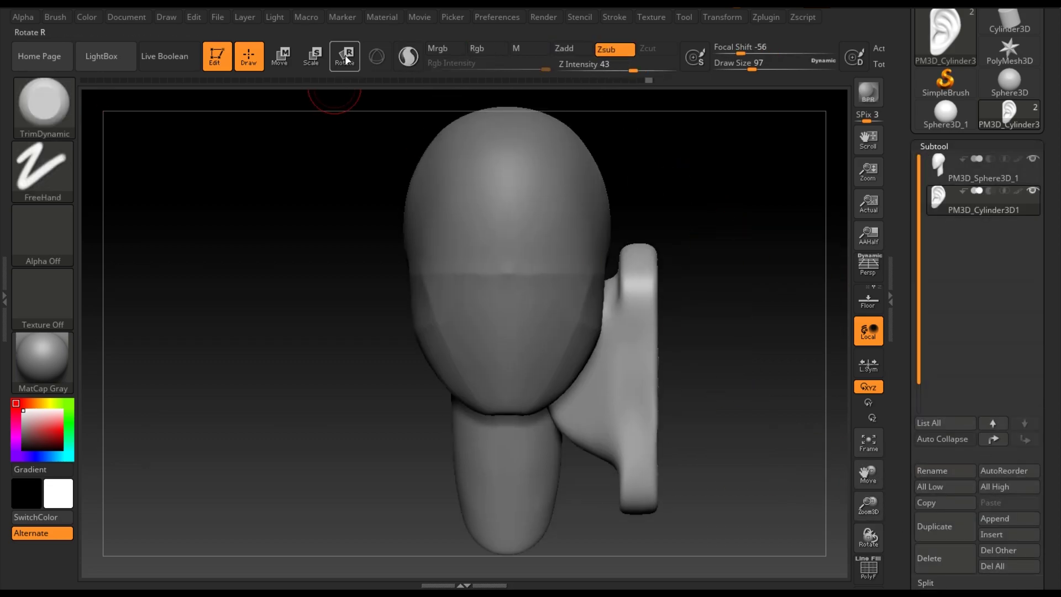
Rotate and move the ear onto the side of the head with Transpose.
left_click(346, 57)
left_click_drag(654, 291, 637, 149)
key("w")
left_click_drag(653, 291, 618, 206)
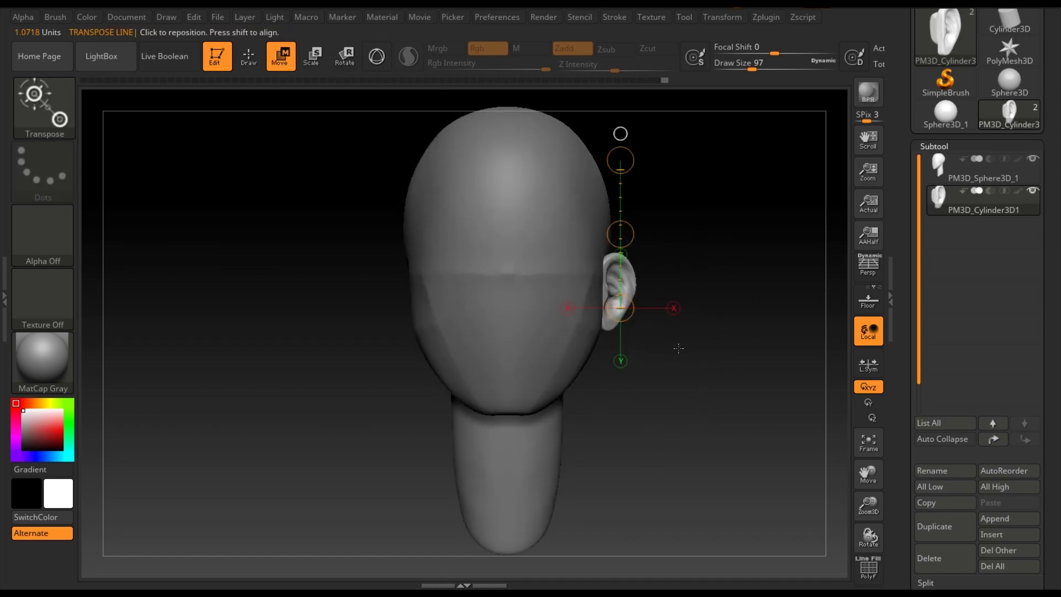
key("q")
Mirror And Weld the ear onto the opposite side of the head.
left_click(938, 379)
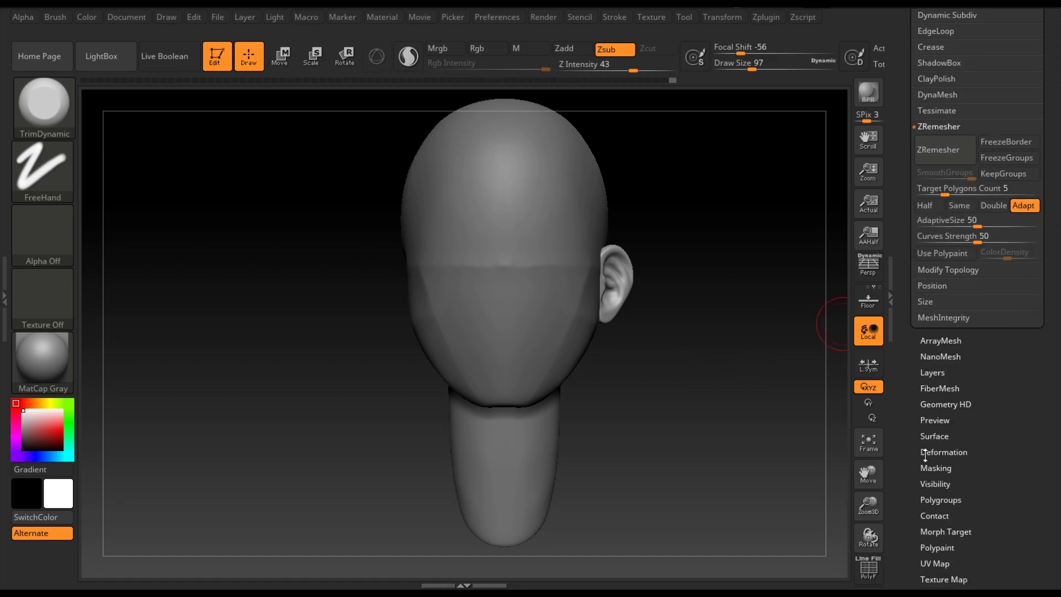
left_click(942, 445)
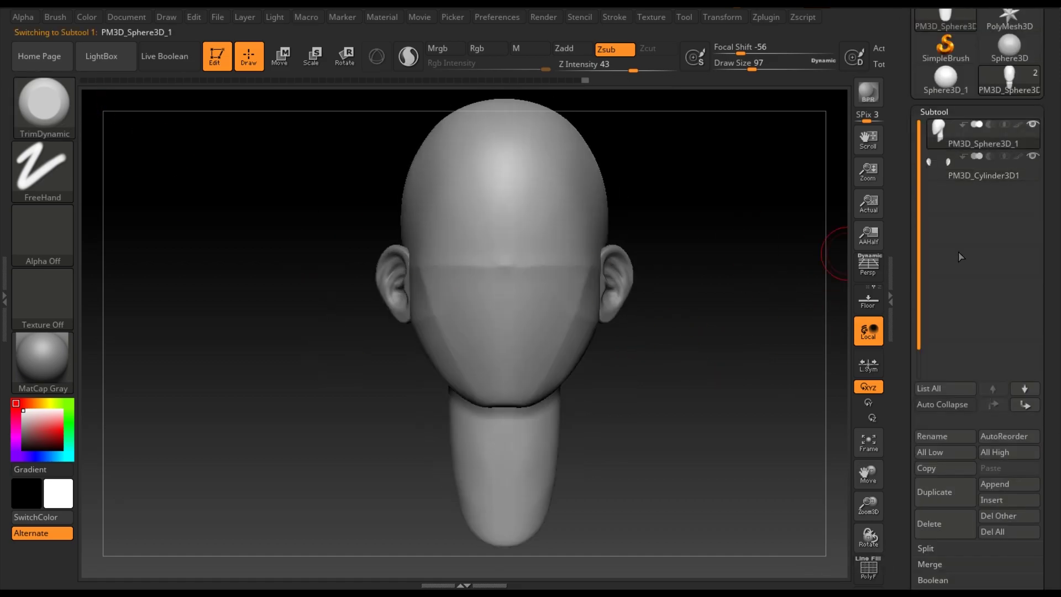
left_click_drag(770, 249, 622, 272)
key("w")
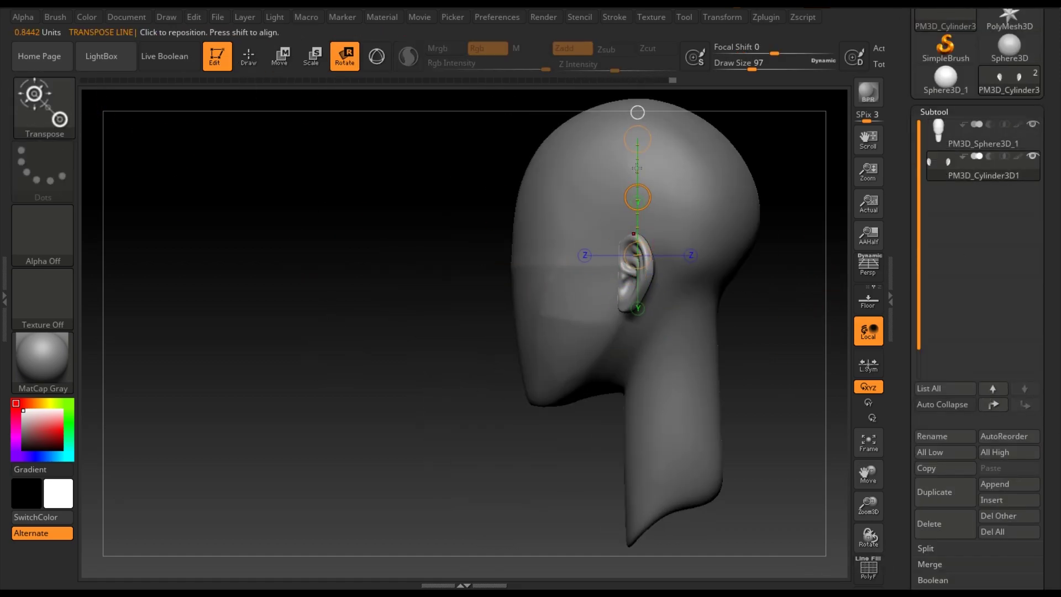
left_click_drag(638, 198, 636, 199)
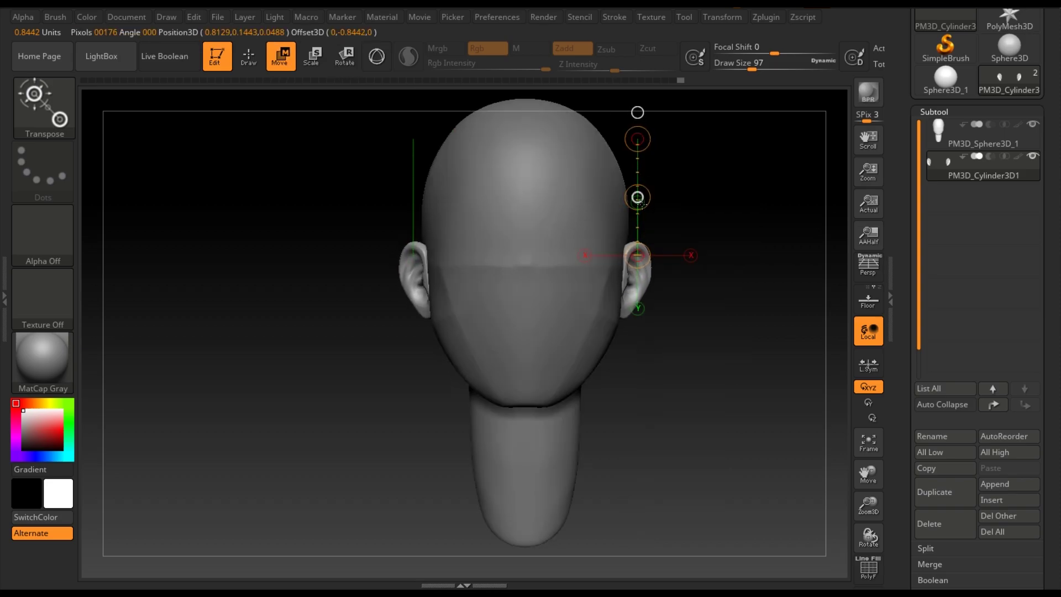
Pick the Move brush, turn the head three-quarter, then switch to ClayBuildup.
key("q")
key("b")
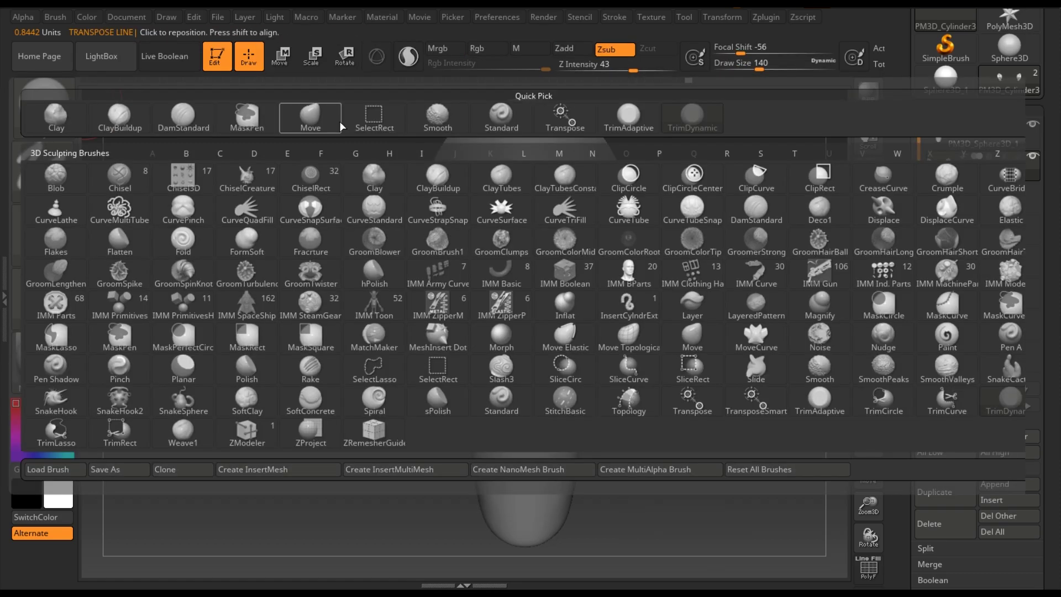
key("m")
key("v")
mouse_move(712, 342)
left_mouse_down()
mouse_move(762, 375)
mouse_move(827, 259)
left_mouse_up()
key("b")
key("c")
key("b")
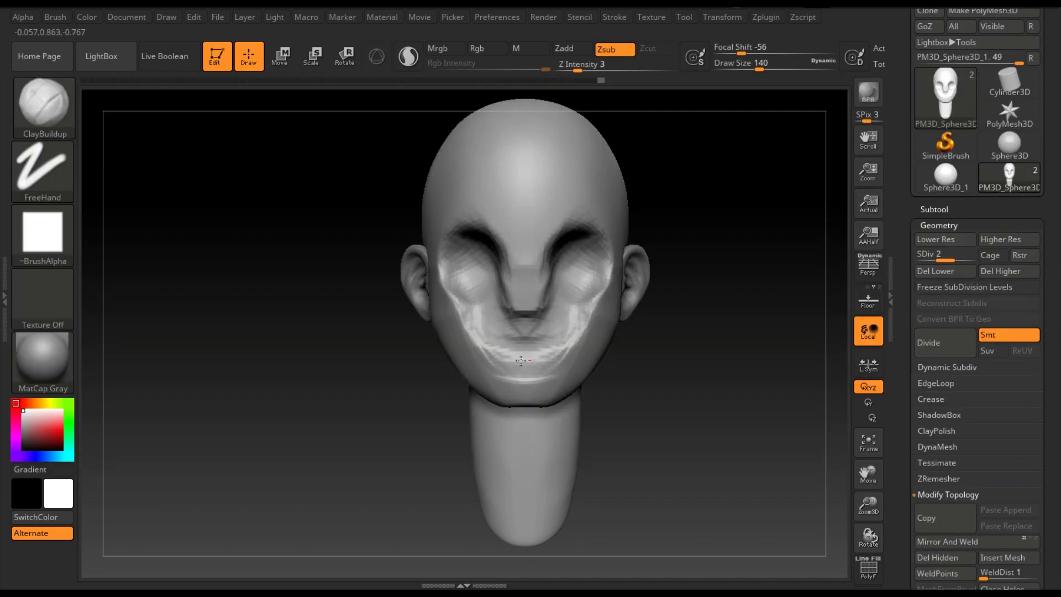
Flatten the face planes with TrimDynamic and carve a shallow dent into the cheek.
key("b")
key("t")
key("d")
mouse_move(558, 310)
left_mouse_down()
mouse_move(571, 278)
mouse_move(548, 232)
left_mouse_up()
key("shift")
mouse_move(569, 330)
left_mouse_down("alt")
mouse_move(586, 307)
mouse_move(504, 374)
mouse_move(213, 196)
left_mouse_up("alt")
Reshape the face profile from the side with the Move brush.
key("b")
key("m")
key("v")
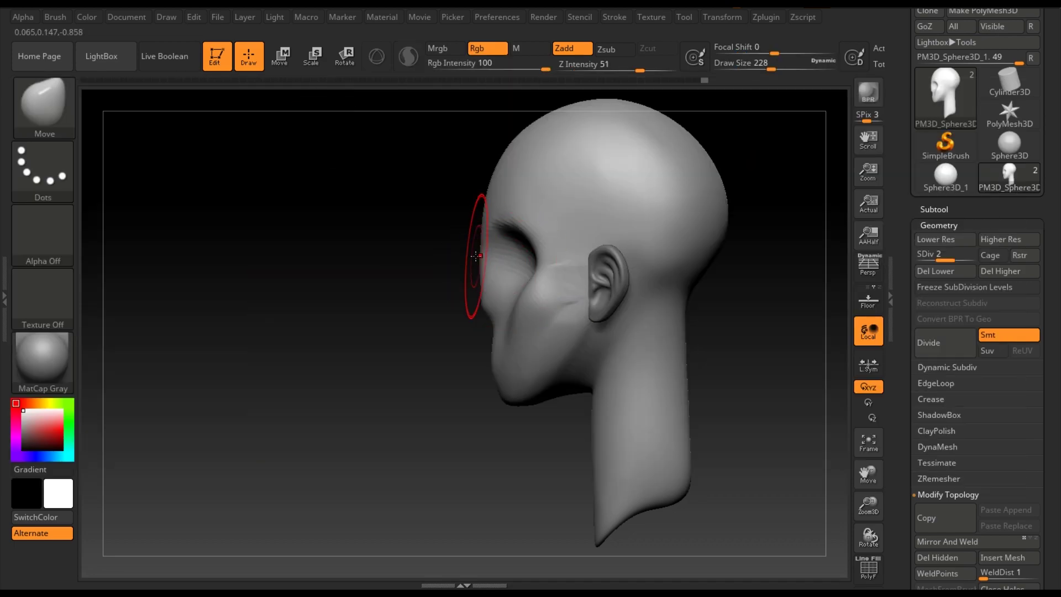
left_click_drag(495, 238, 579, 232)
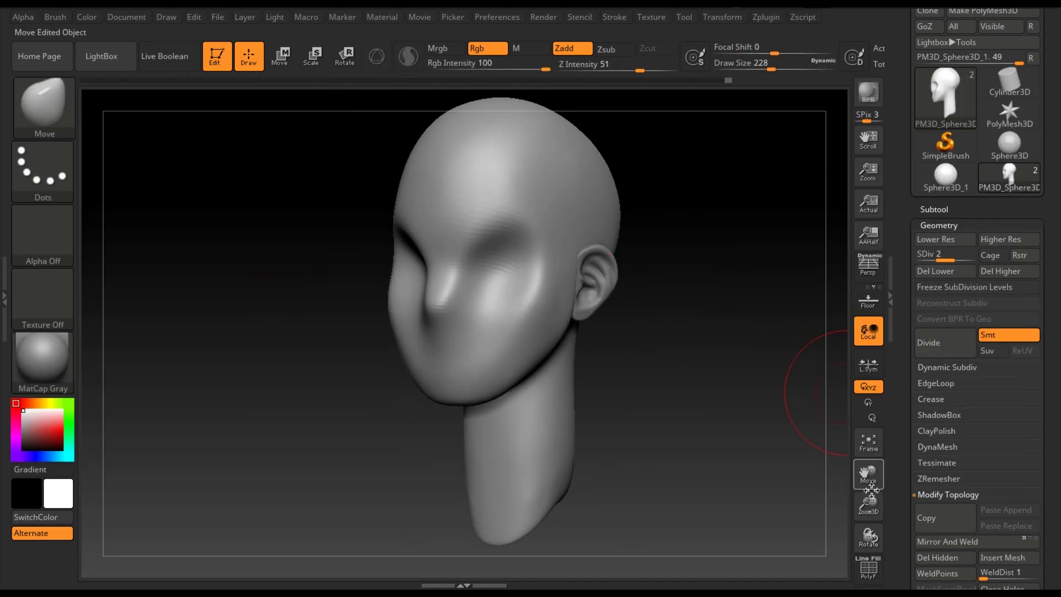
key("space")
Try DamStandard, then settle on TrimDynamic with the head in front view.
key("b")
key("d")
key("s")
key("d")
key("b")
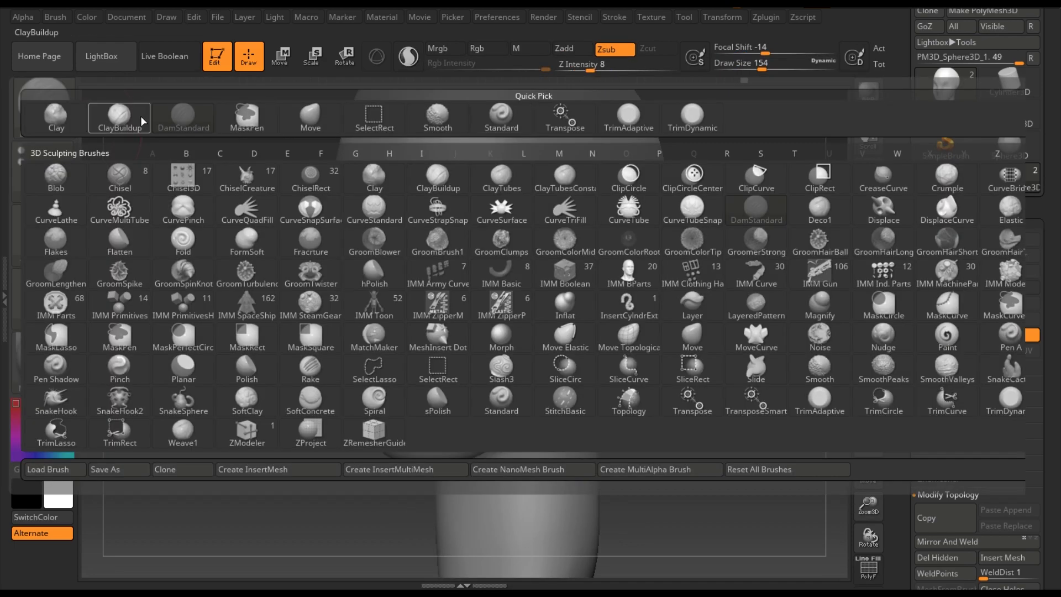
key("t")
key("d")
key("space")
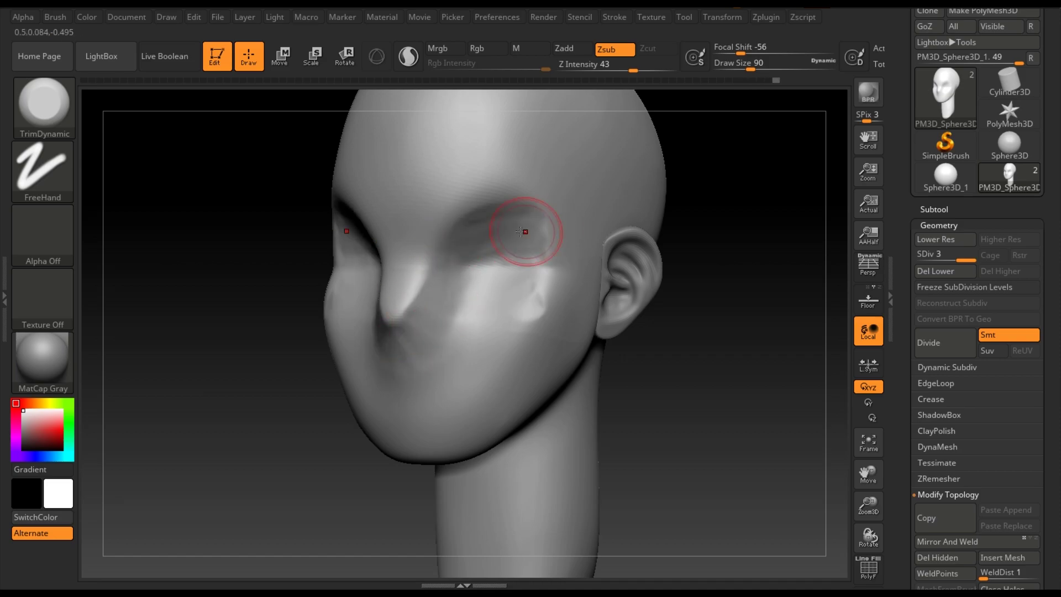
left_click_drag(414, 202, 426, 224, "shift")
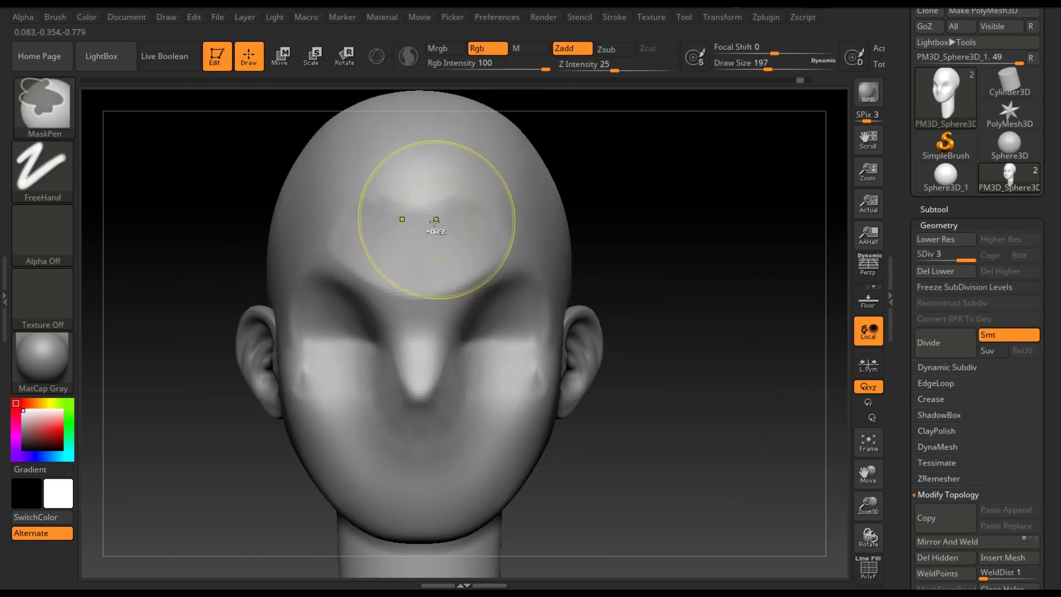
Shape the side profile with the Move brush, then return to TrimDynamic.
key("b")
key("m")
key("v")
mouse_move(691, 409)
left_mouse_down("shift")
mouse_move(403, 403)
mouse_move(438, 392)
left_mouse_up("shift")
key("b")
key("t")
key("d")
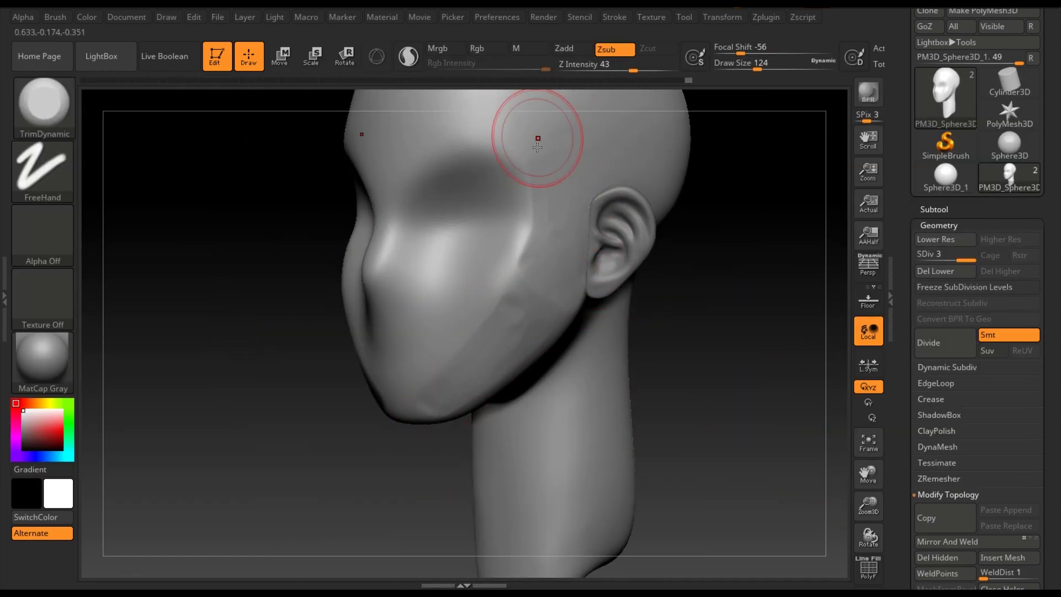
Inspect the cranium and underside, then drop to subdivision level 2 with the Move brush.
left_click_drag(537, 142, 485, 204)
mouse_move(402, 480)
left_mouse_down("shift")
mouse_move(592, 474)
mouse_move(568, 450)
mouse_move(402, 407)
left_mouse_up("shift")
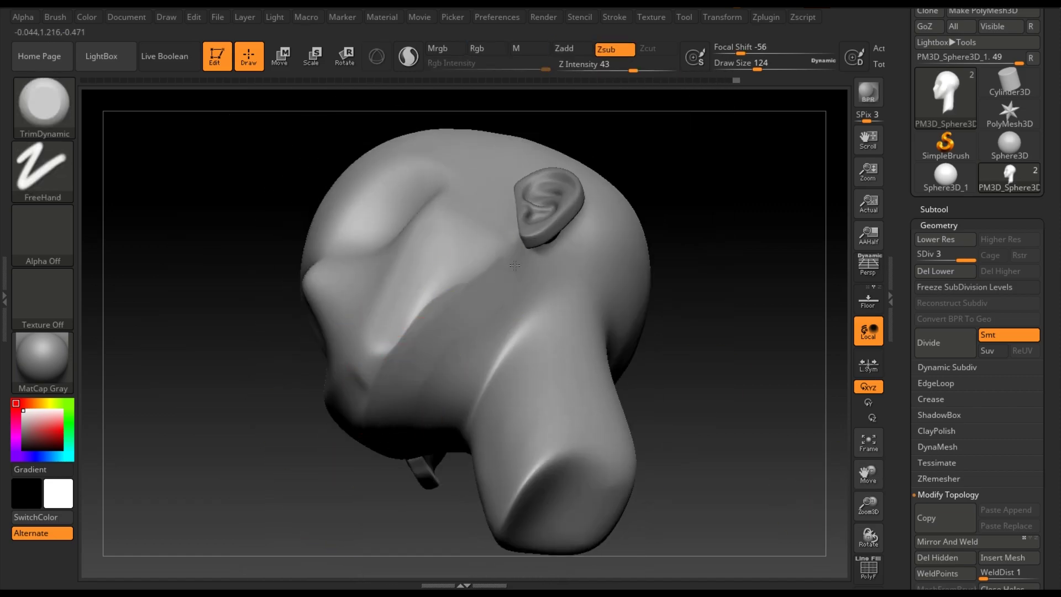
mouse_move(438, 320)
left_mouse_down("shift")
mouse_move(368, 369)
mouse_move(355, 343)
left_mouse_up("shift")
left_click(936, 239)
key("b")
key("m")
key("v")
key("space")
Move and smooth the jaw from low rear and side views, ending face-front.
mouse_move(350, 388)
left_mouse_down("shift")
mouse_move(415, 255)
mouse_move(486, 375)
left_mouse_up("shift")
key("space")
right_click_drag(505, 364, 508, 420, "shift")
key("b")
key("m")
key("v")
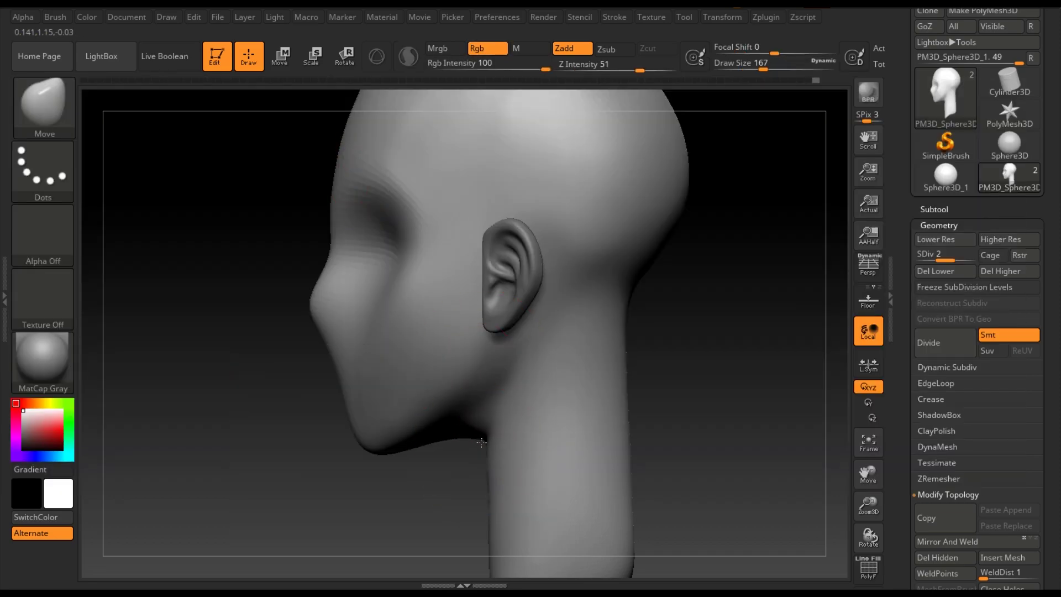
mouse_move(445, 449)
right_mouse_down()
mouse_move(672, 474)
mouse_move(253, 152)
right_mouse_up()
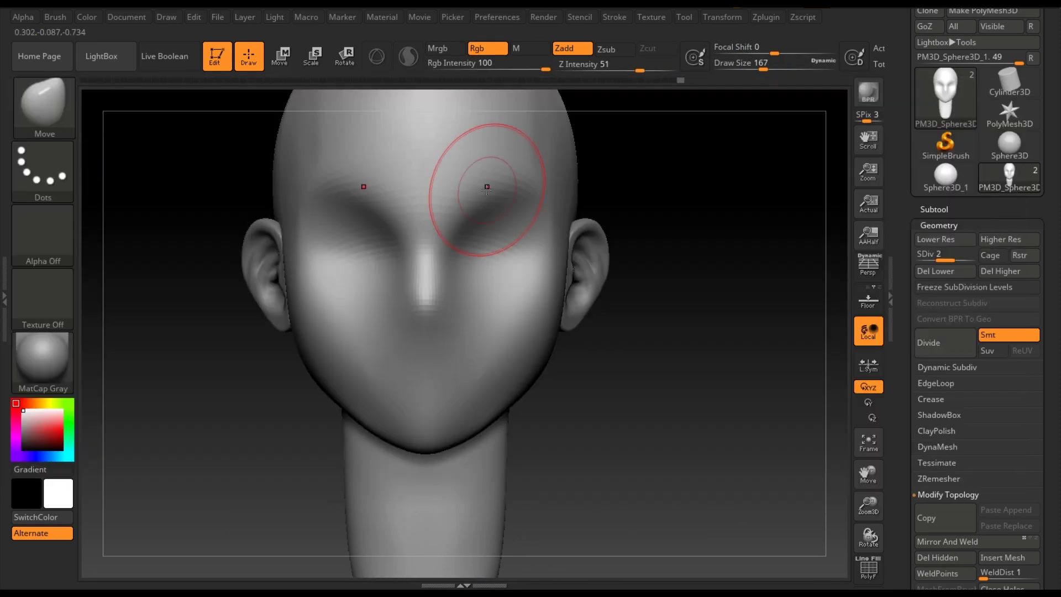
Trim the face planes with TrimDynamic from three-quarter and front views.
key("b")
key("t")
key("d")
key("space")
right_click_drag(526, 213, 495, 218)
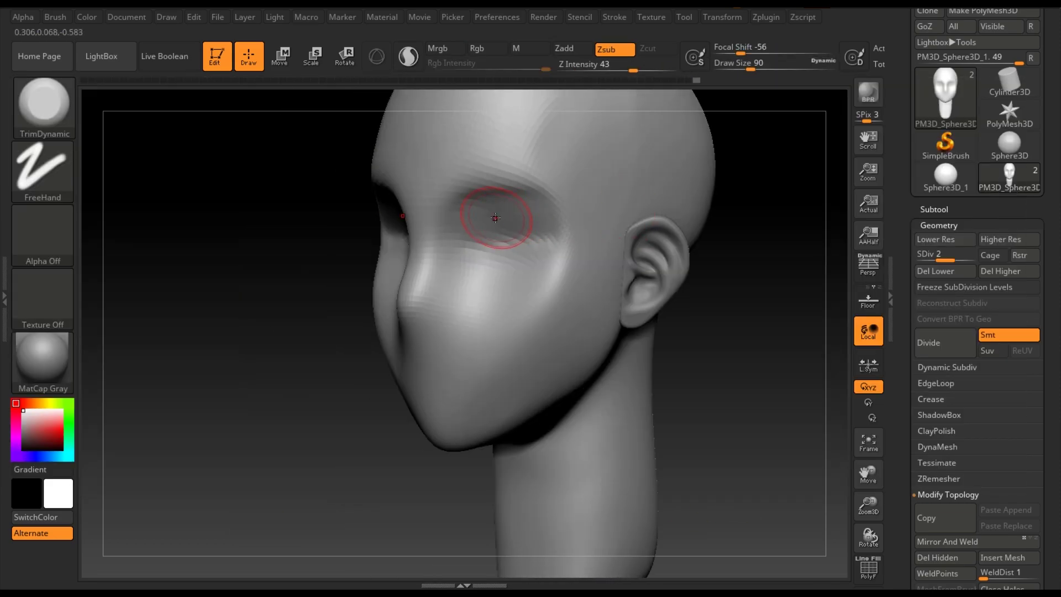
mouse_move(555, 205)
right_mouse_down()
mouse_move(498, 351)
mouse_move(402, 351)
mouse_move(372, 249)
mouse_move(608, 249)
right_mouse_up()
Append a Sphere3D subtool and scale it into an eye socket as an eyeball.
left_click(929, 230)
left_click(995, 479)
left_click(485, 310)
key("w")
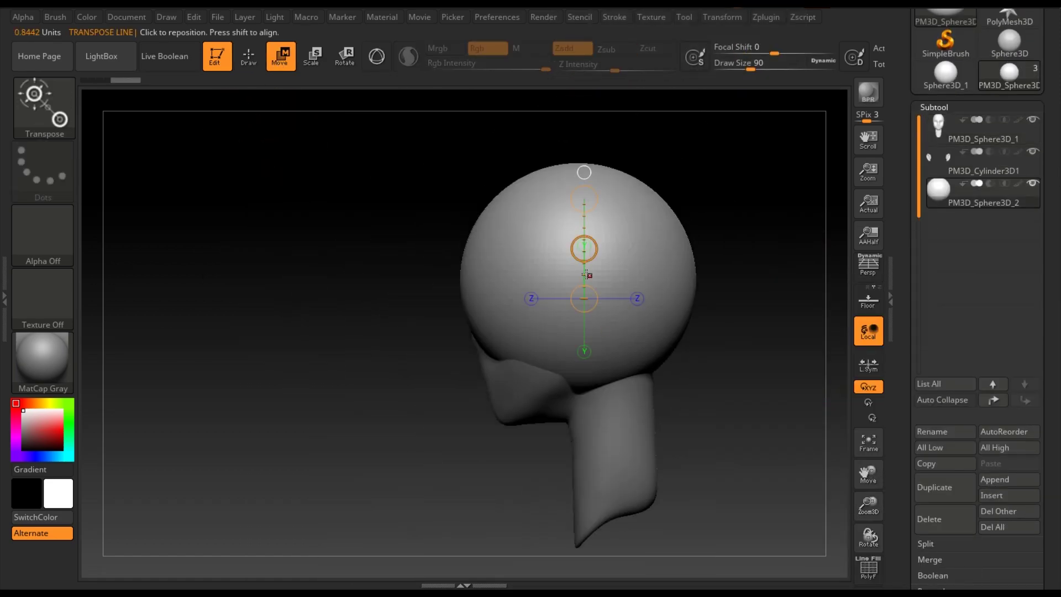
left_click_drag(450, 263, 704, 264)
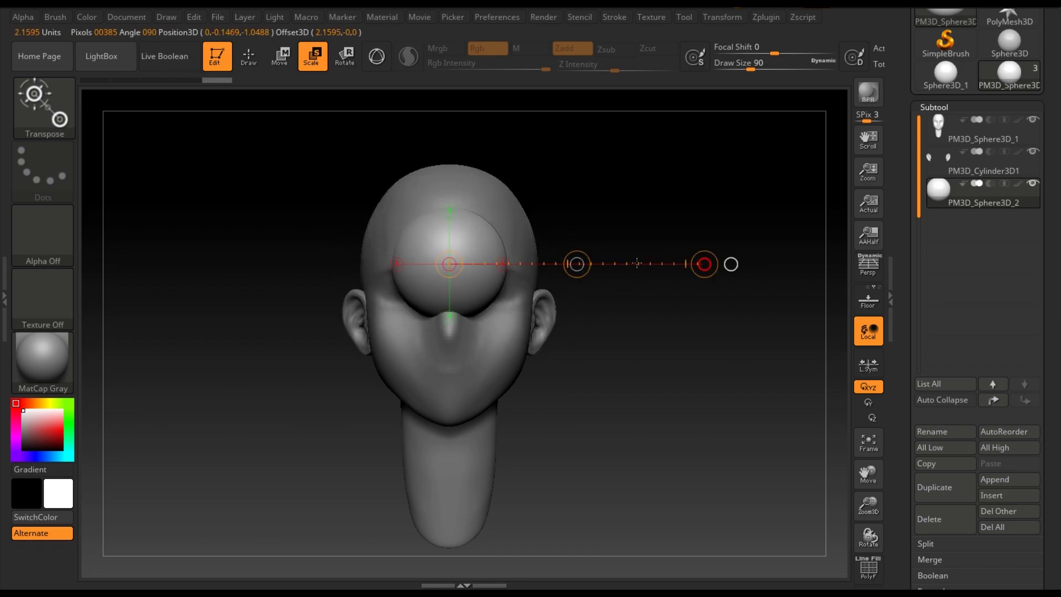
left_click_drag(577, 264, 605, 298)
mouse_move(604, 298)
right_mouse_down()
mouse_move(387, 249)
mouse_move(439, 247)
right_mouse_up()
Mirror And Weld the eye sphere into the other socket and zoom in on the eyes.
left_click(934, 107)
left_click(938, 58)
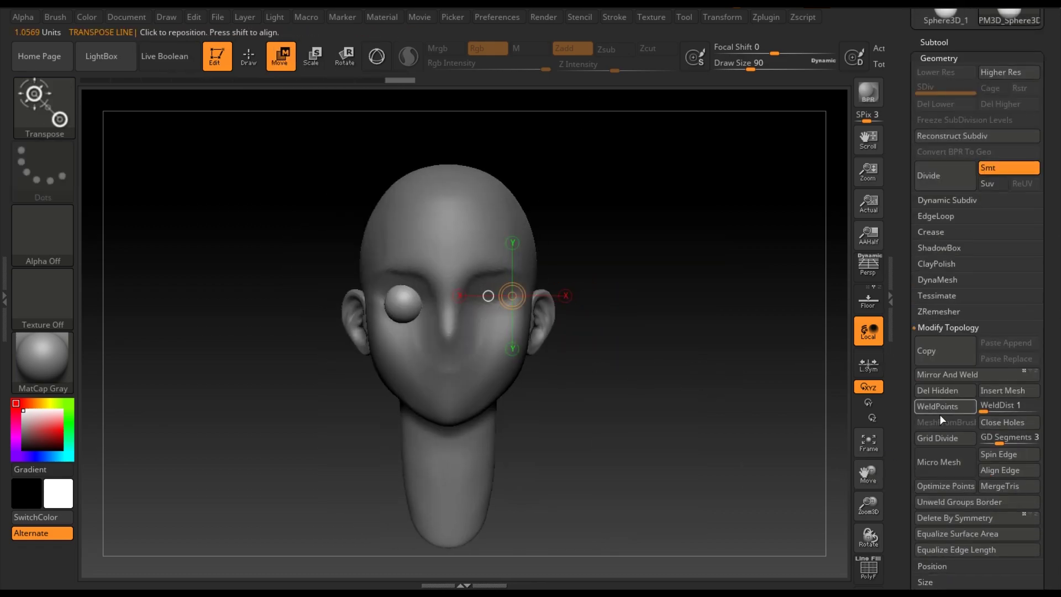
left_click(947, 374)
key("q")
left_click_drag(939, 166, 936, 412)
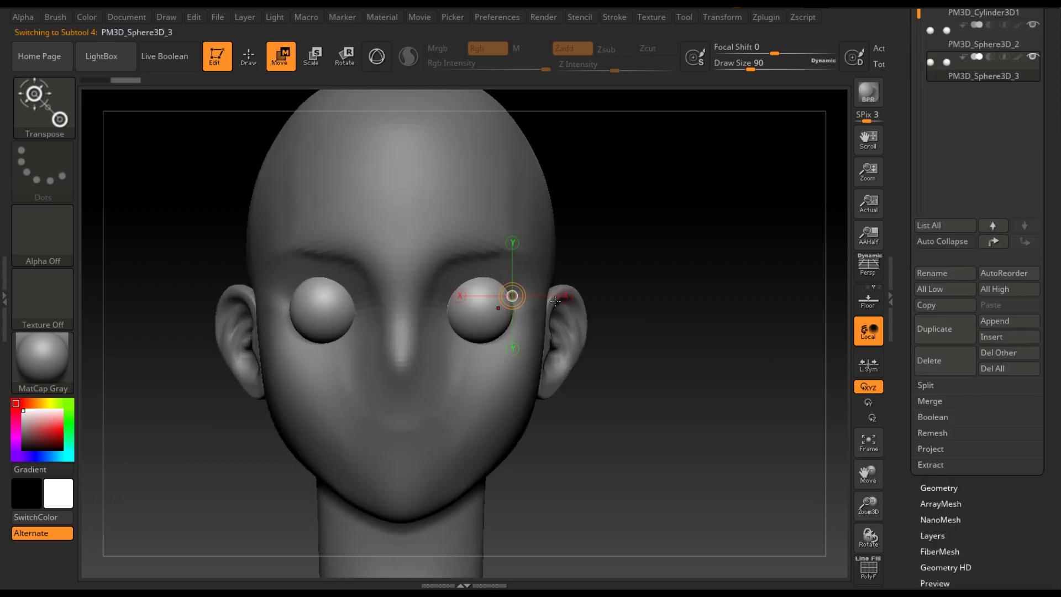
Mask a band across the eye sphere and turn it into eyelid strips with Panel Loops.
key("ctrl")
left_click_drag(610, 297, 402, 319, "ctrl")
scroll(934, 349, "down", 3)
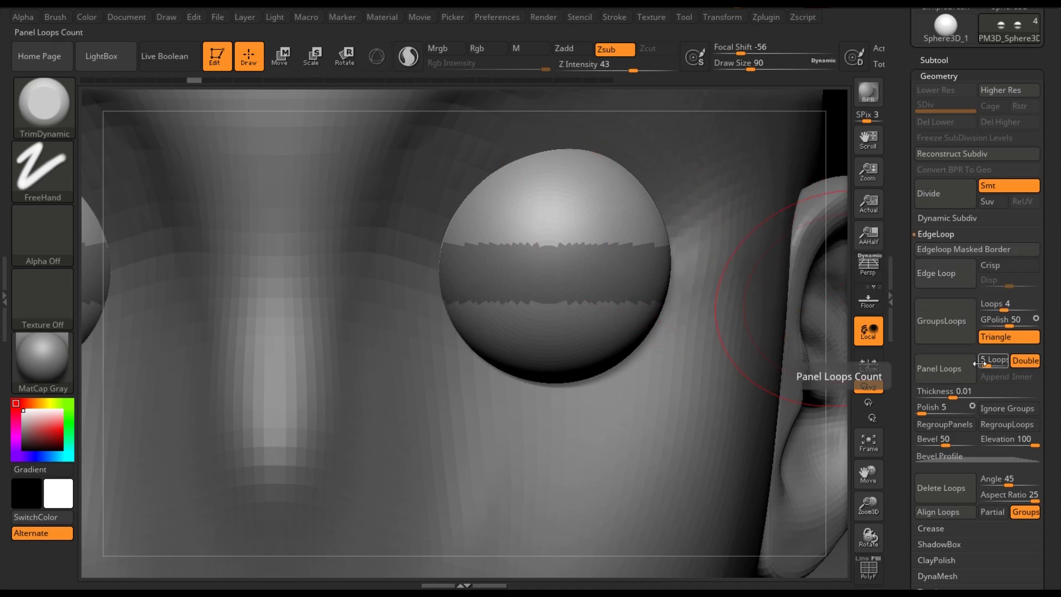
left_click(972, 366)
scroll(972, 276, "down", 3)
left_click_drag(952, 285, 958, 285)
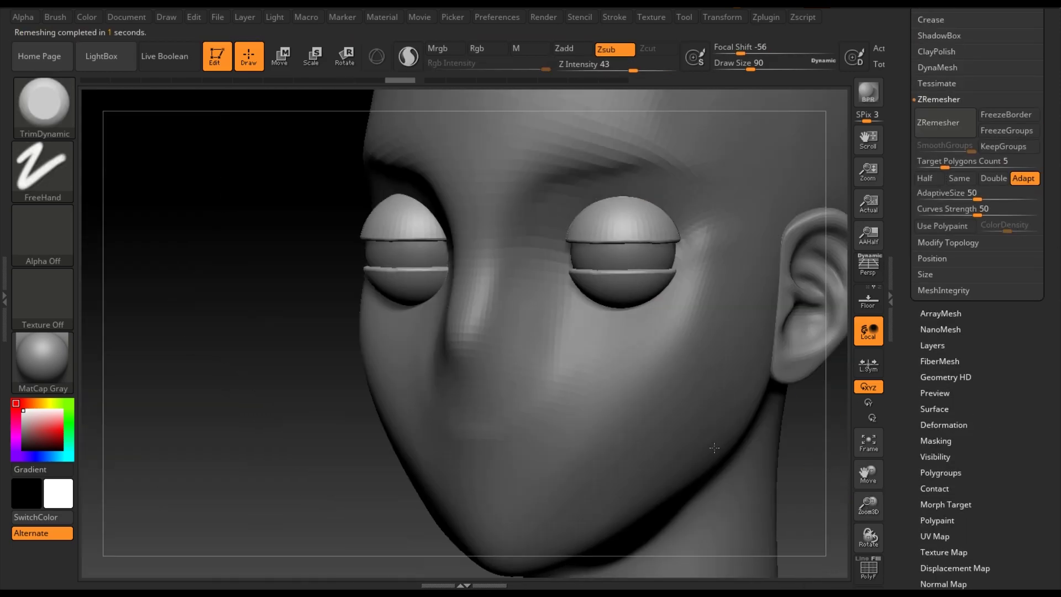
Pull the eyelid edges down over the eyes with the Move brush.
key("ctrl+z")
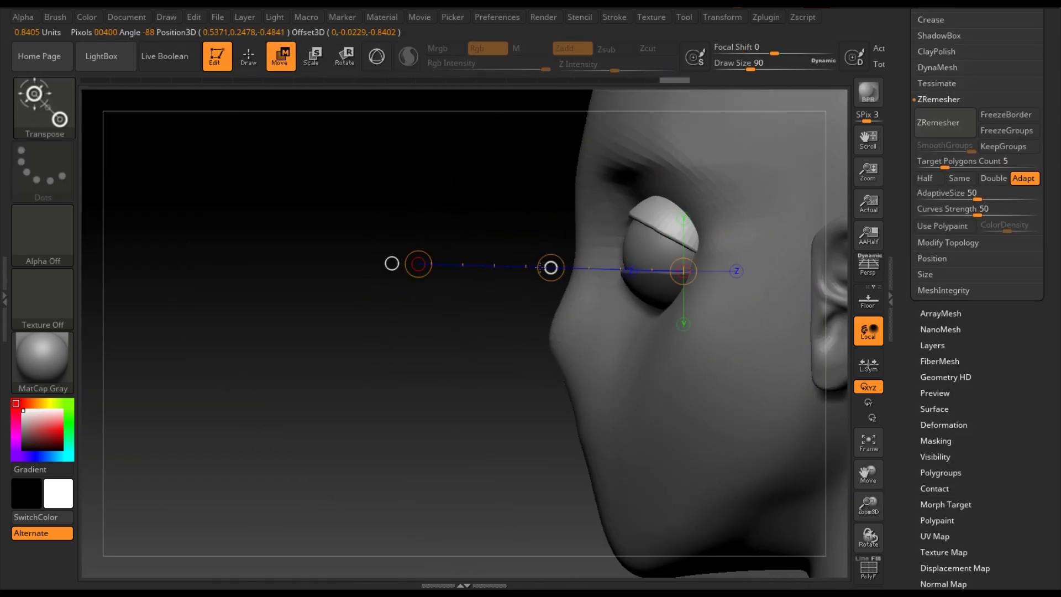
key("w")
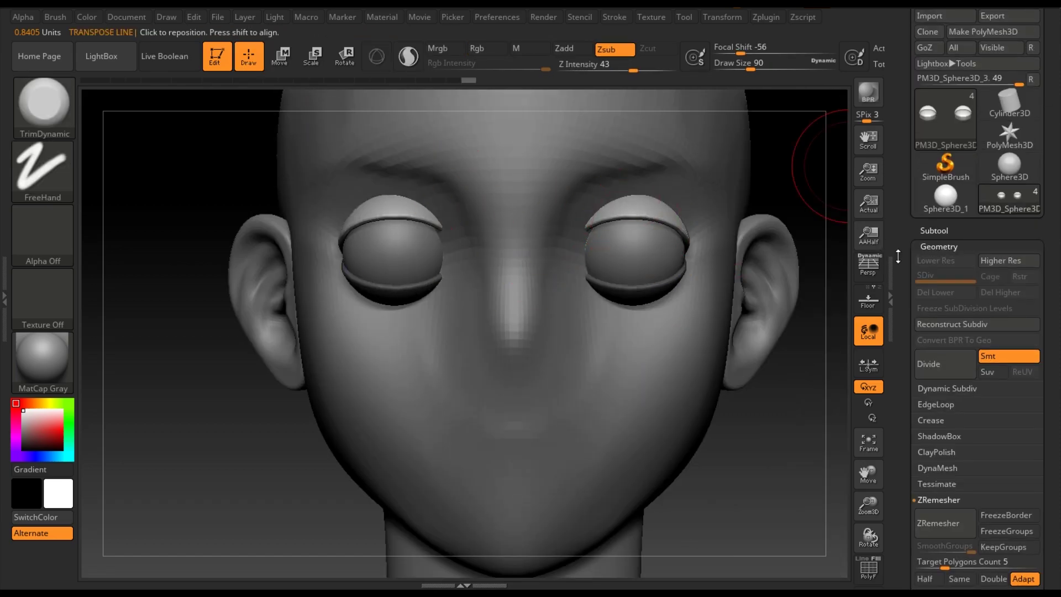
key("b")
key("m")
key("v")
left_click_drag(688, 251, 686, 263)
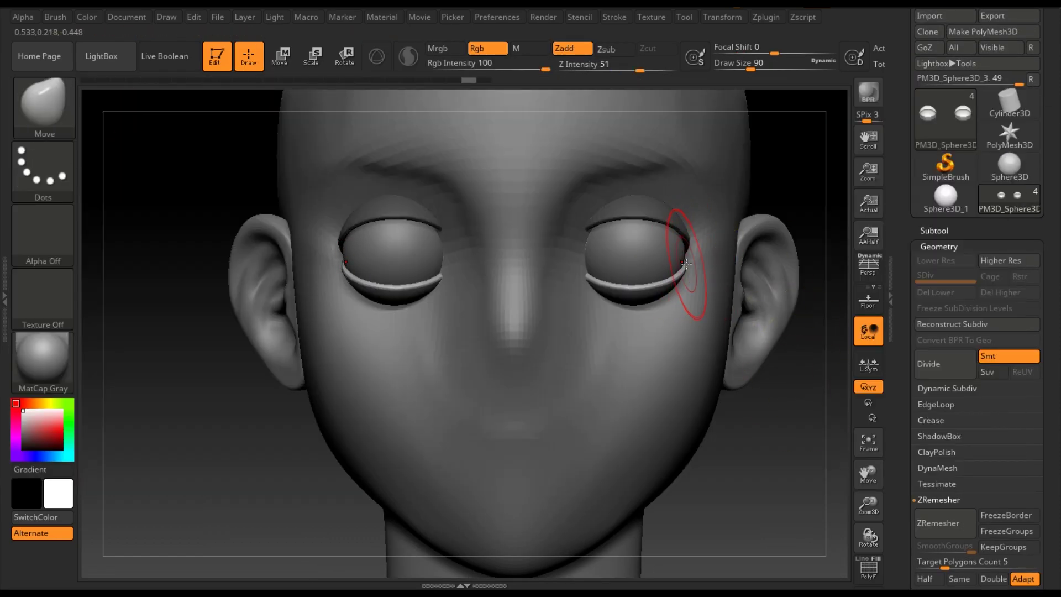
Lower the upper eyelids over the eyes and orbit to check them.
mouse_move(568, 223)
left_mouse_down()
mouse_move(613, 221)
mouse_move(594, 243)
left_mouse_up()
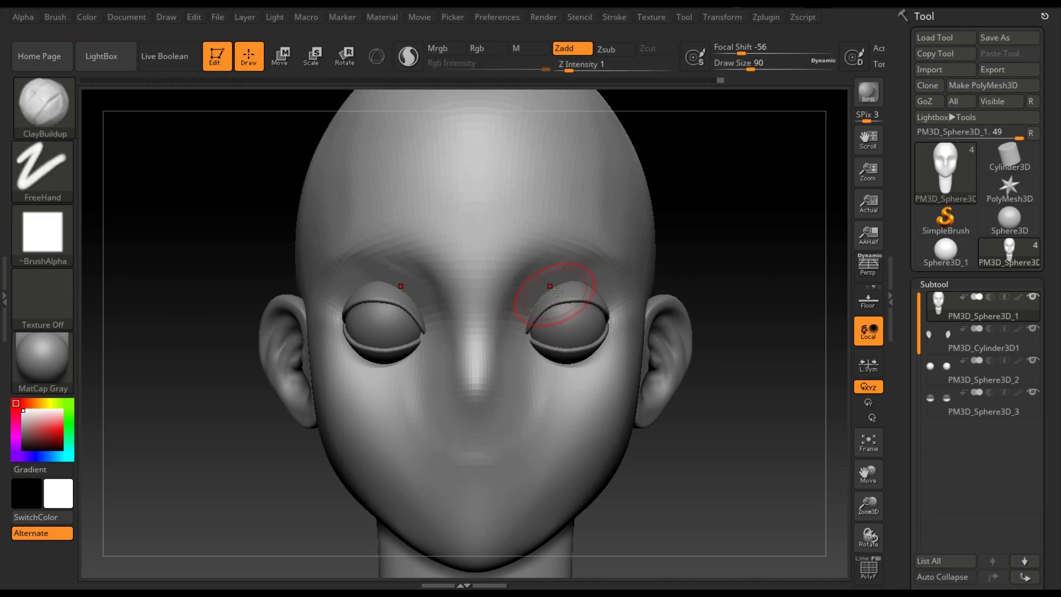
right_click_drag(604, 298, 577, 297)
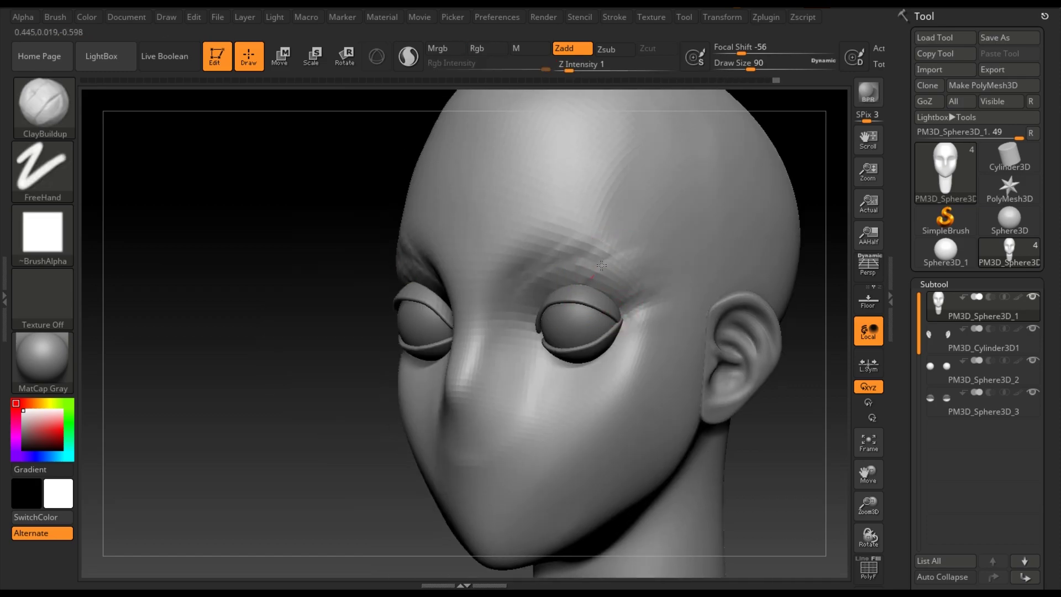
mouse_move(648, 245)
right_mouse_down()
mouse_move(372, 343)
mouse_move(304, 379)
mouse_move(540, 267)
right_mouse_up()
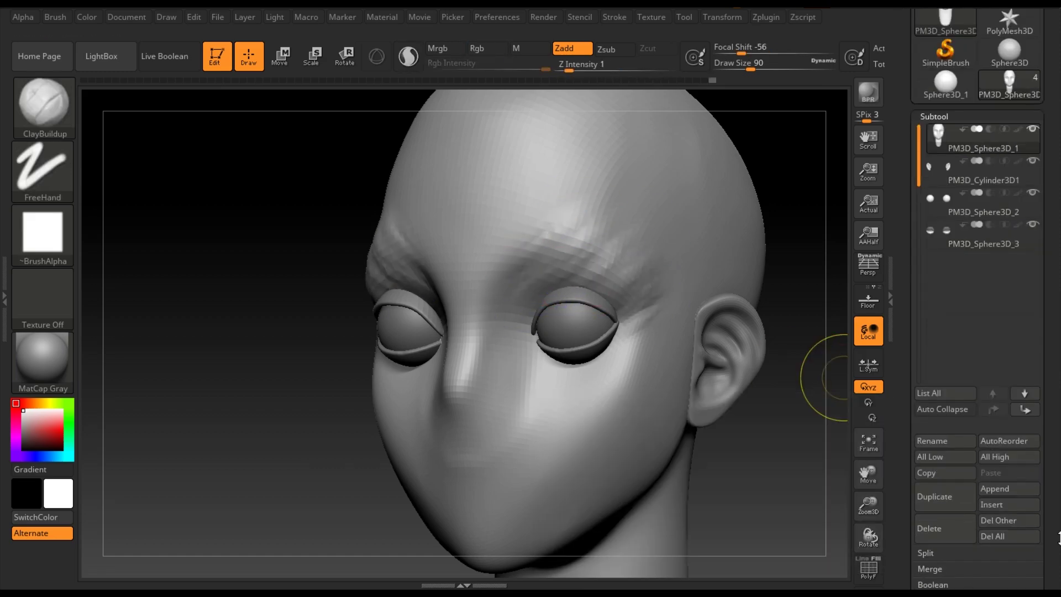
On PM3D_Sphere3D_3, build up clay under both eyes, carve a groove, and smooth it.
left_click(934, 243)
key("w")
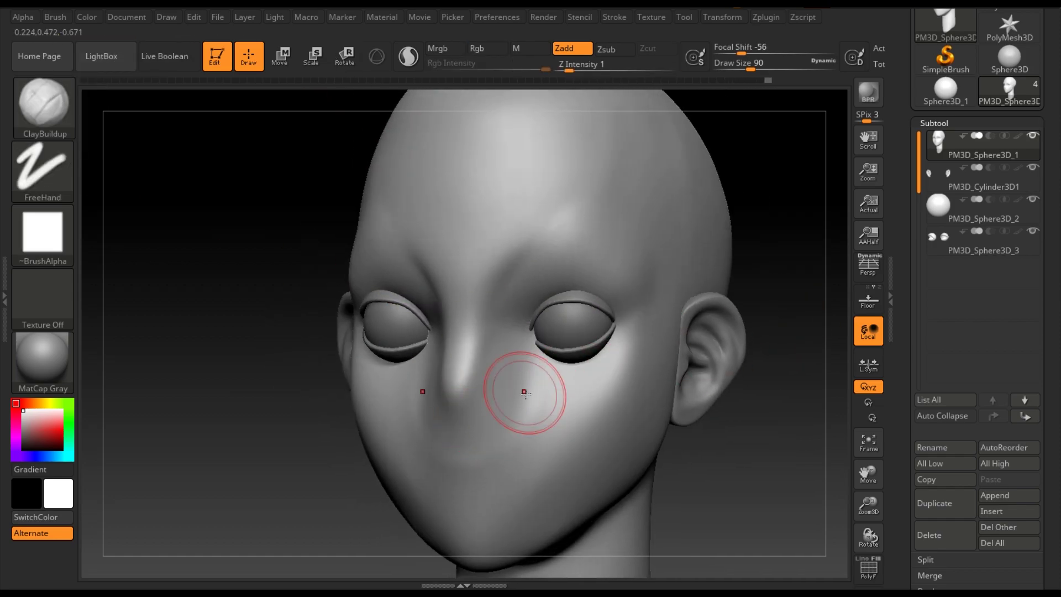
left_click_drag(524, 392, 601, 366)
mouse_move(517, 355)
left_mouse_down("shift")
mouse_move(610, 431)
mouse_move(133, 213)
left_mouse_up("shift")
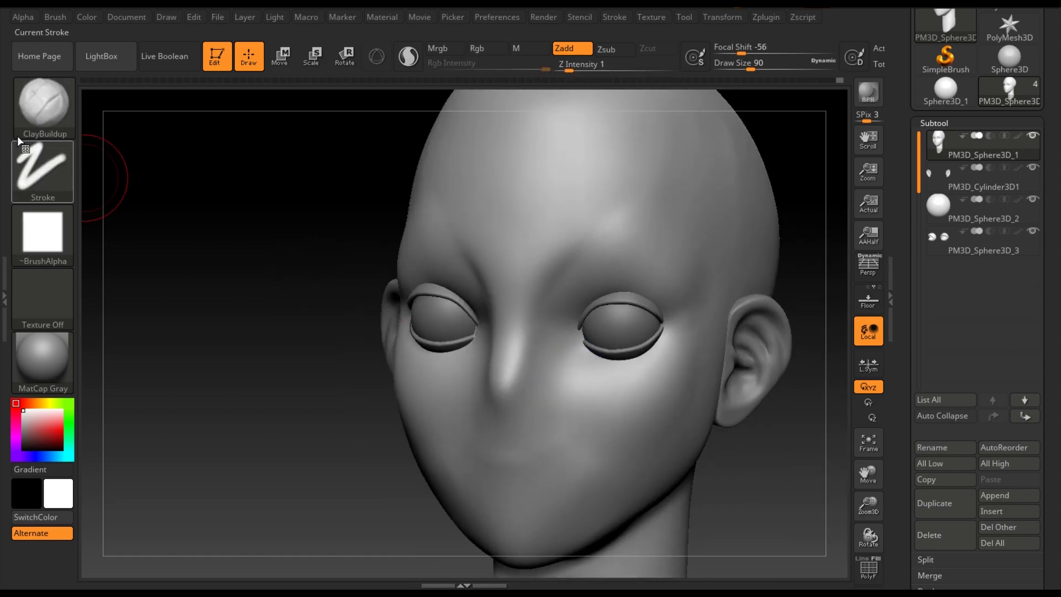
left_click_drag(579, 326, 545, 413, "alt")
left_click_drag(551, 344, 558, 398, "shift")
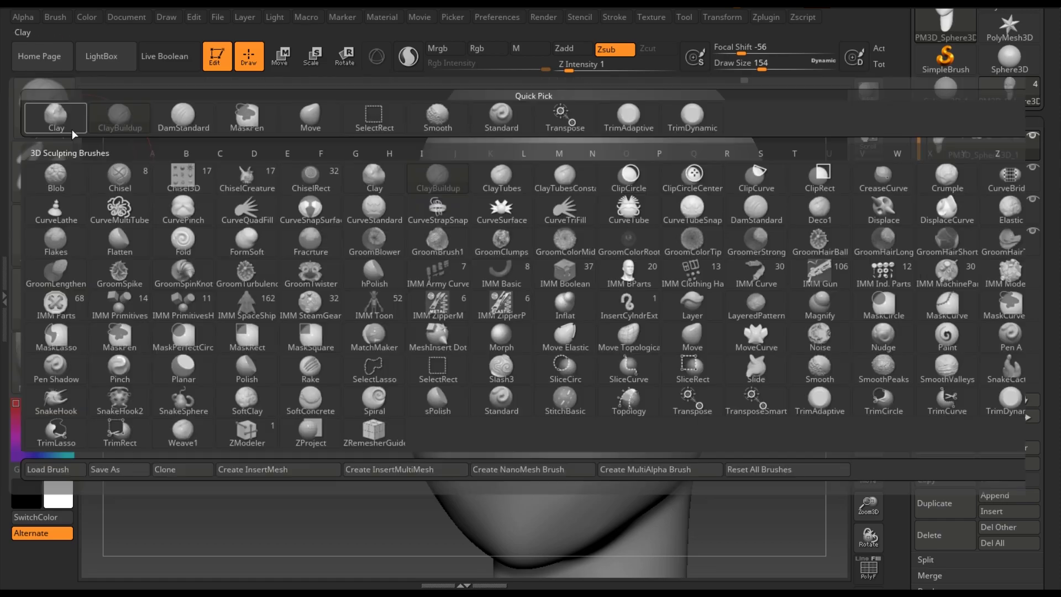
Smooth the cheek scratches and frame the face from front and side views.
left_click_drag(616, 421, 563, 359, "shift")
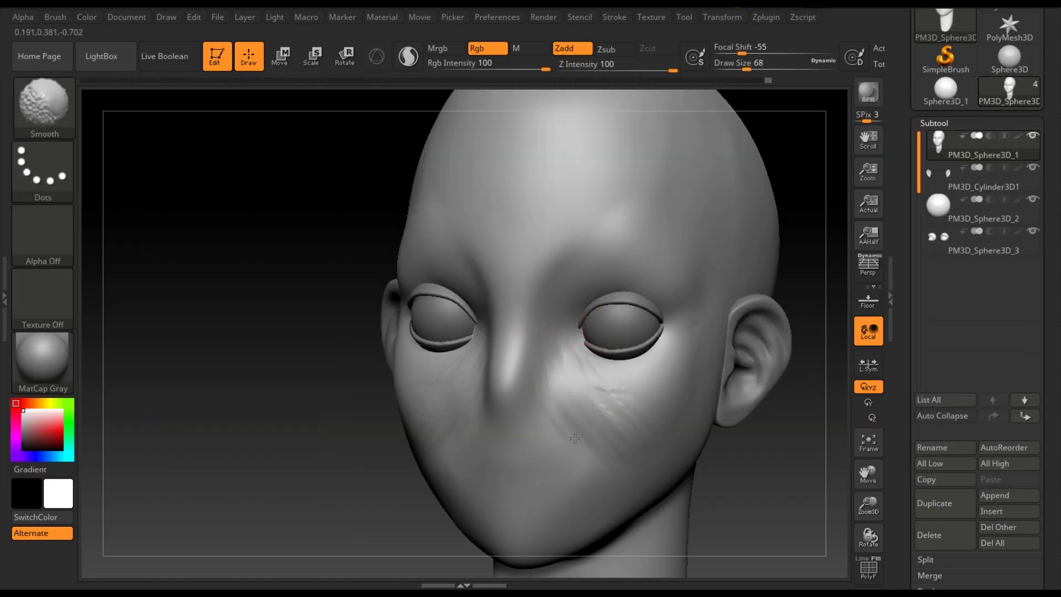
left_click_drag(770, 498, 652, 367)
key("space")
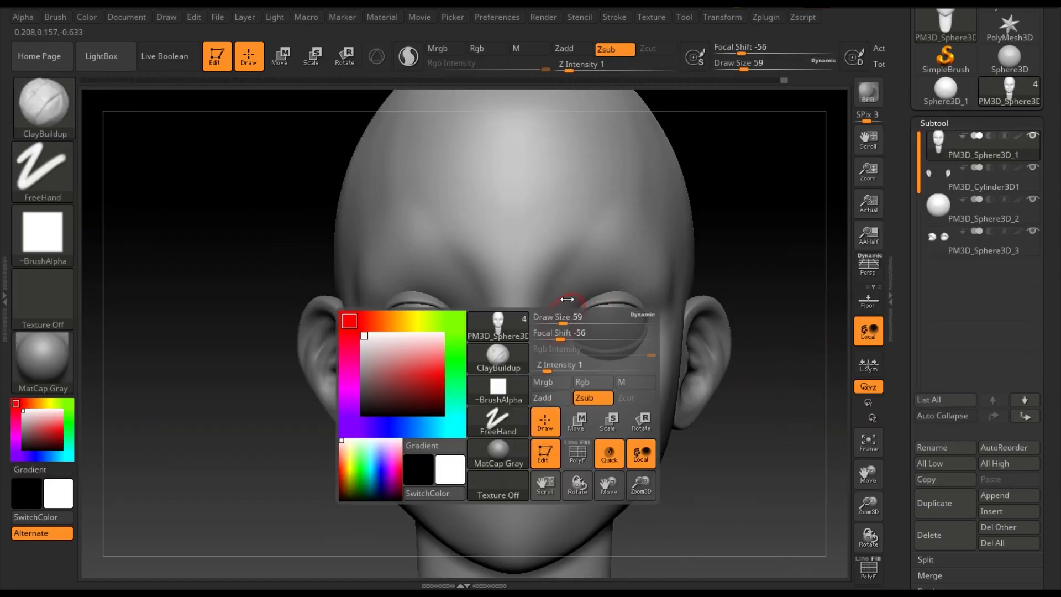
right_click_drag(550, 299, 372, 396, "shift")
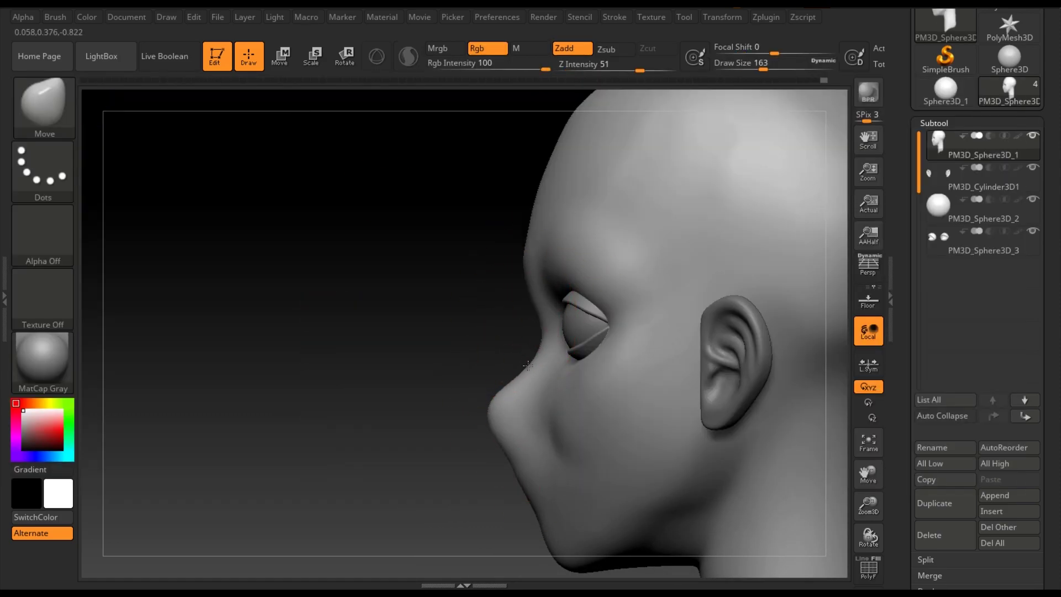
right_click_drag(486, 374, 628, 177, "shift")
left_click(865, 443)
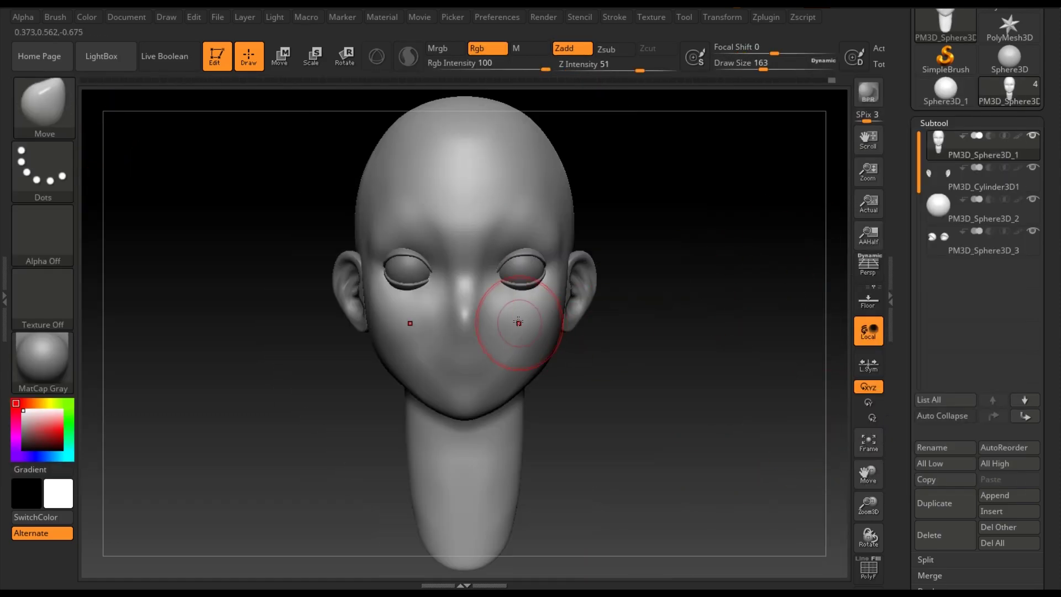
right_click_drag(510, 320, 130, 142)
key("space")
key("space")
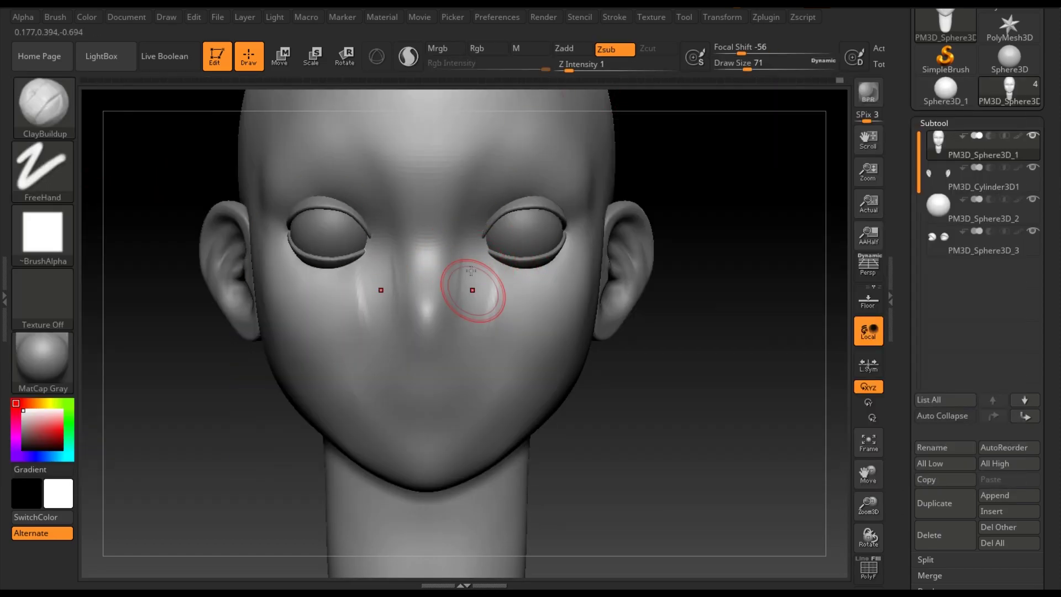
Flatten the cheeks beside the nose with TrimDynamic and smooth the nose bridge.
key("b")
key("t")
key("d")
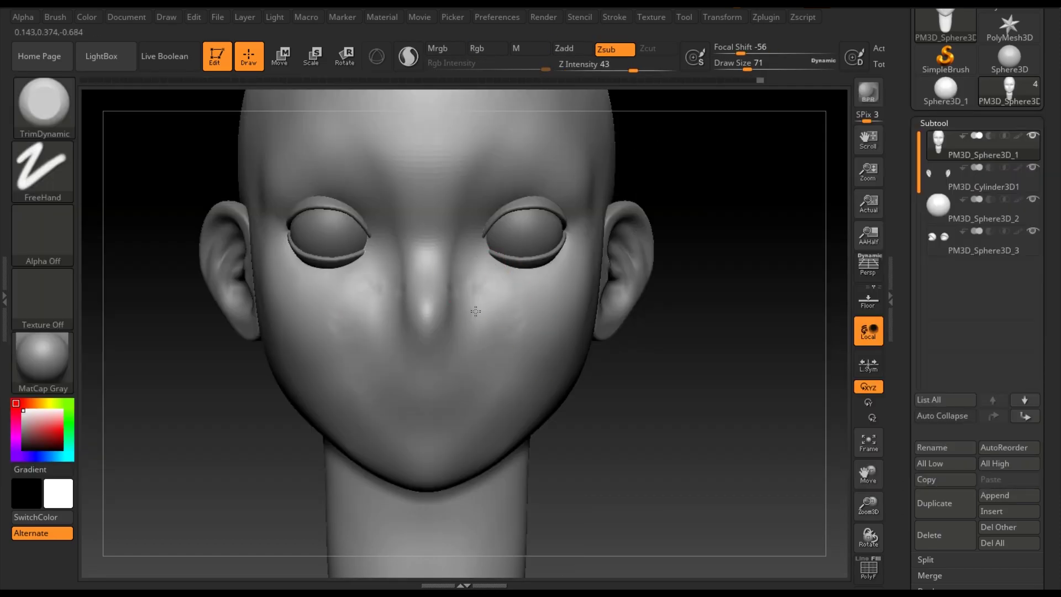
right_click_drag(467, 280, 431, 270)
left_click_drag(443, 238, 408, 339)
key("space")
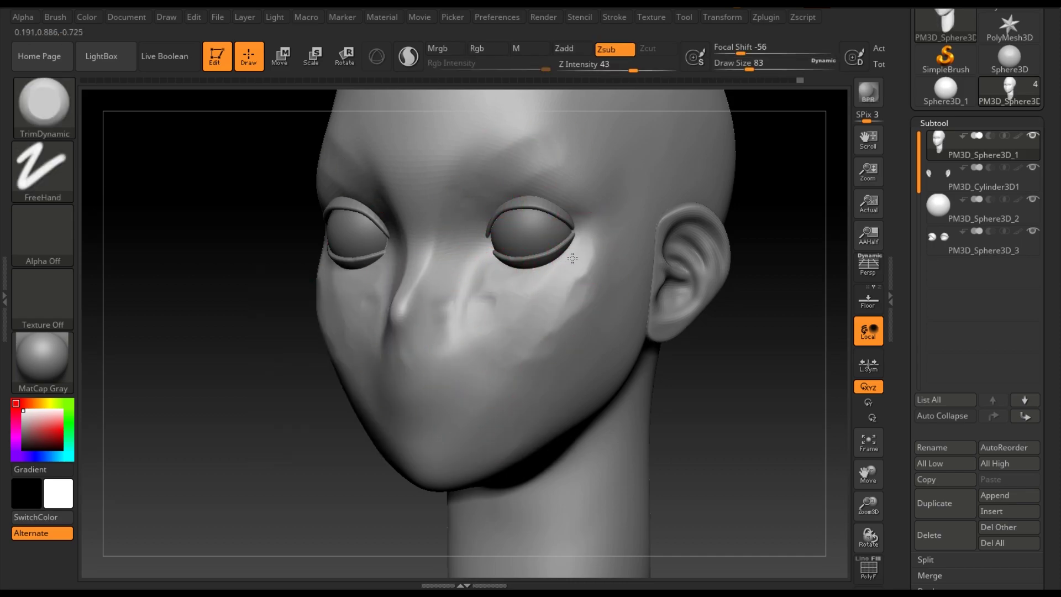
left_click_drag(542, 330, 455, 335, "shift")
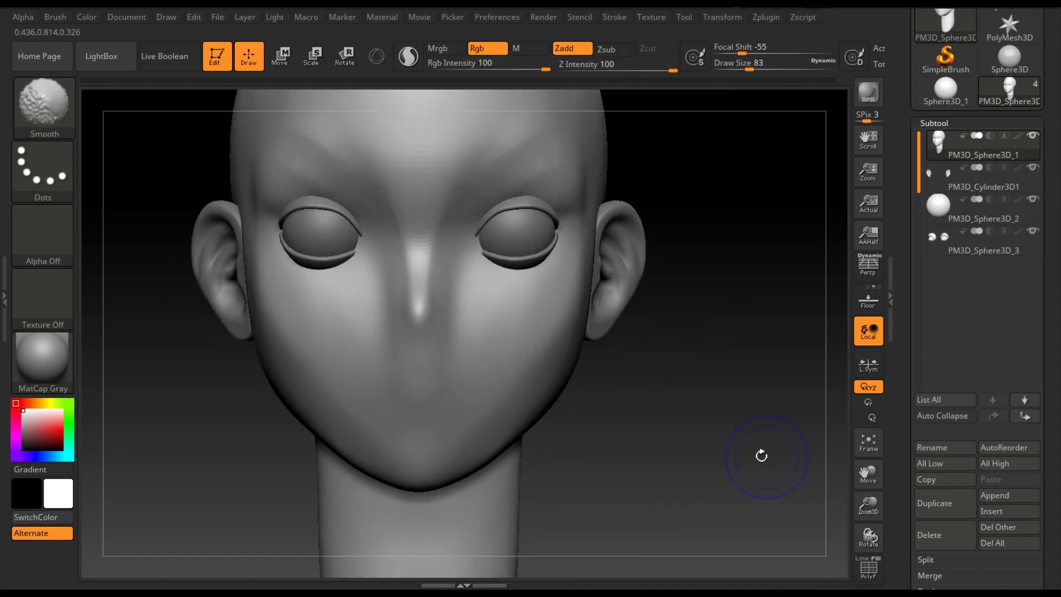
Add clay to the cheek below the eye and smooth the new marks.
right_click_drag(531, 277, 758, 450, "shift")
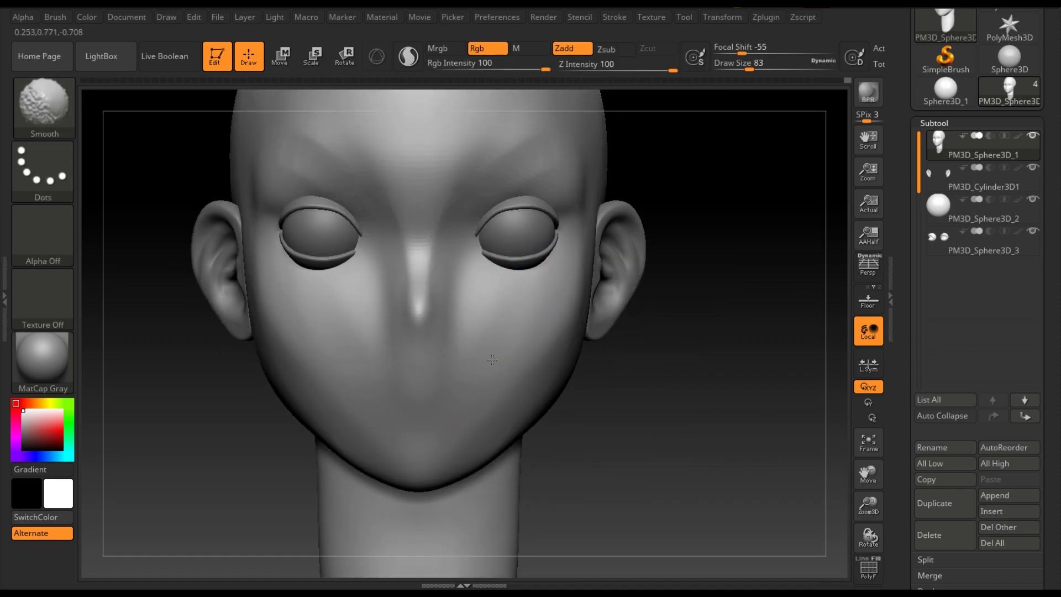
right_click_drag(469, 379, 482, 142)
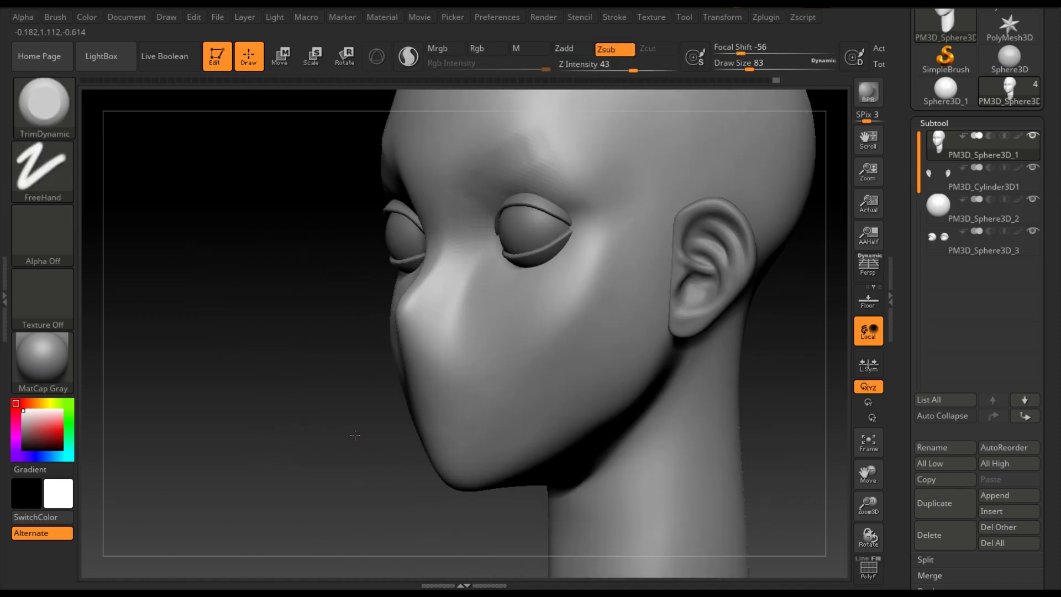
left_click_drag(558, 295, 479, 287)
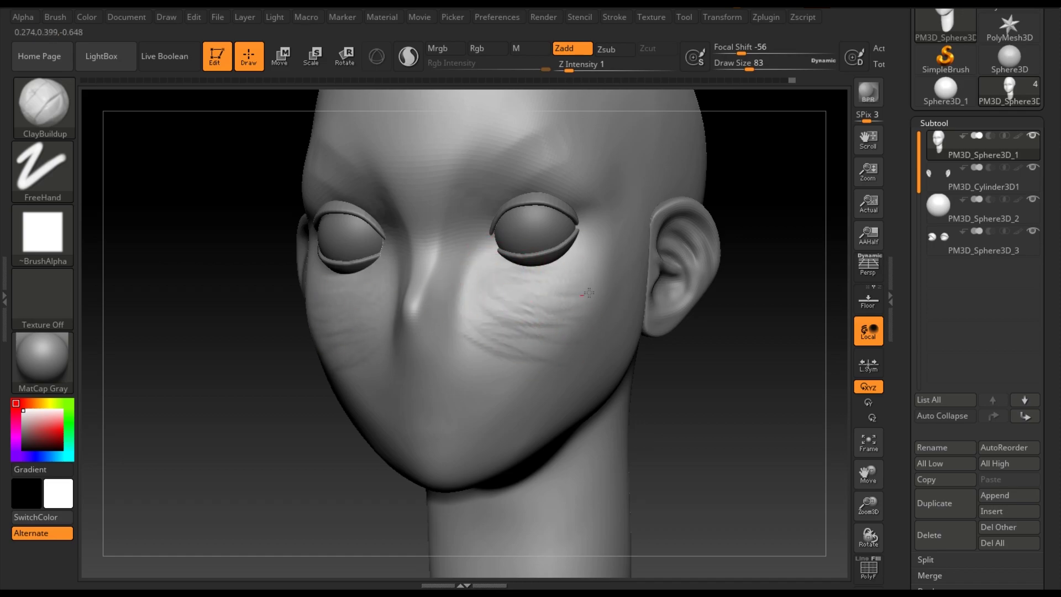
left_click_drag(589, 293, 502, 339, "shift")
mouse_move(503, 339)
right_mouse_down()
mouse_move(497, 303)
mouse_move(758, 480)
mouse_move(171, 229)
right_mouse_up()
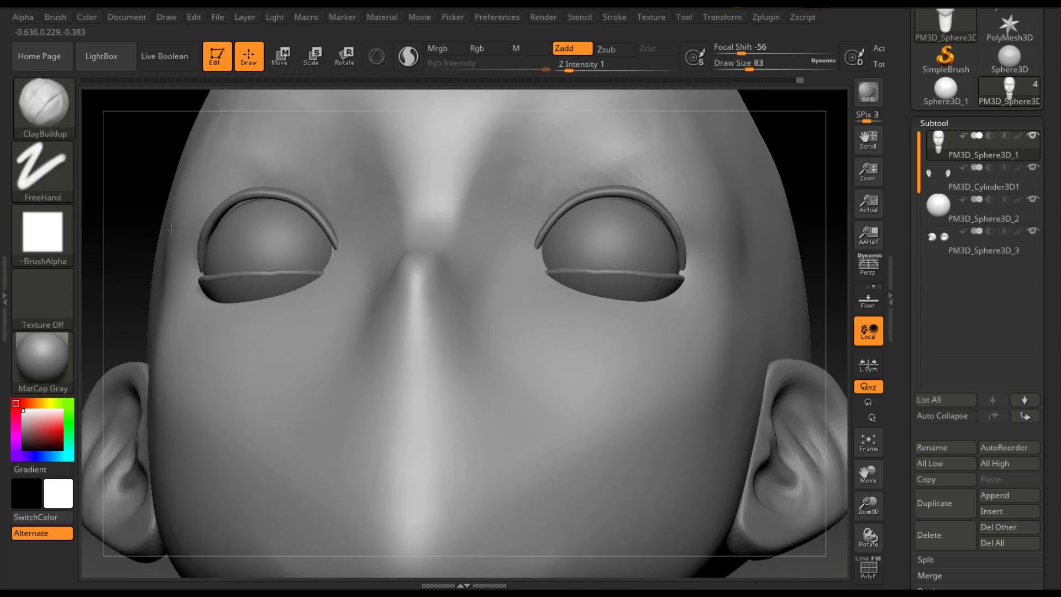
Carve nostril hollows under the nose with a smaller brush.
key("b")
key("Escape")
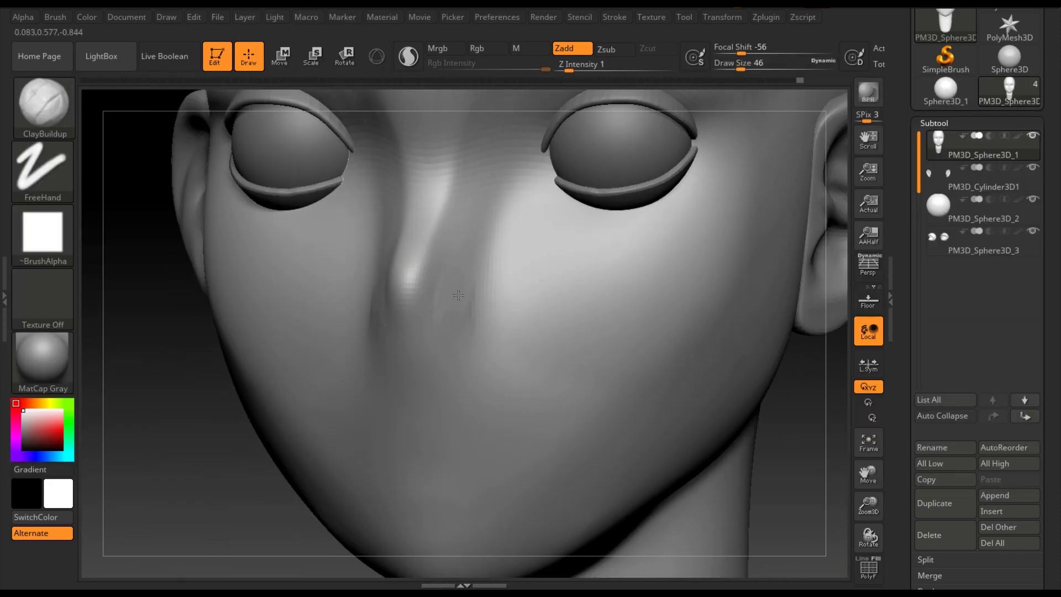
right_click_drag(471, 310, 213, 367, "ctrl")
key("space")
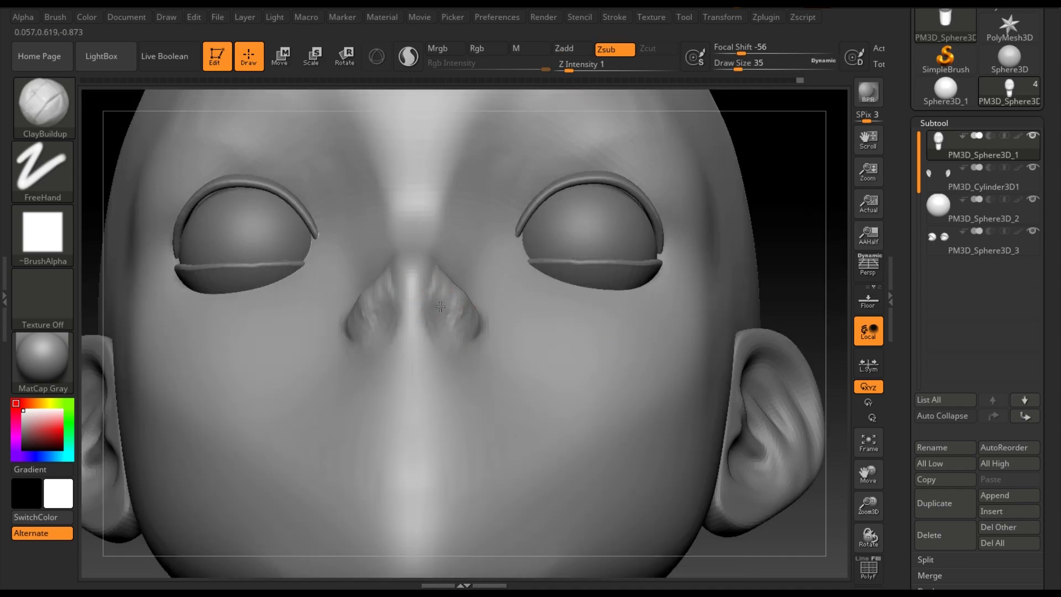
right_click_drag(426, 309, 594, 397, "ctrl")
key("space")
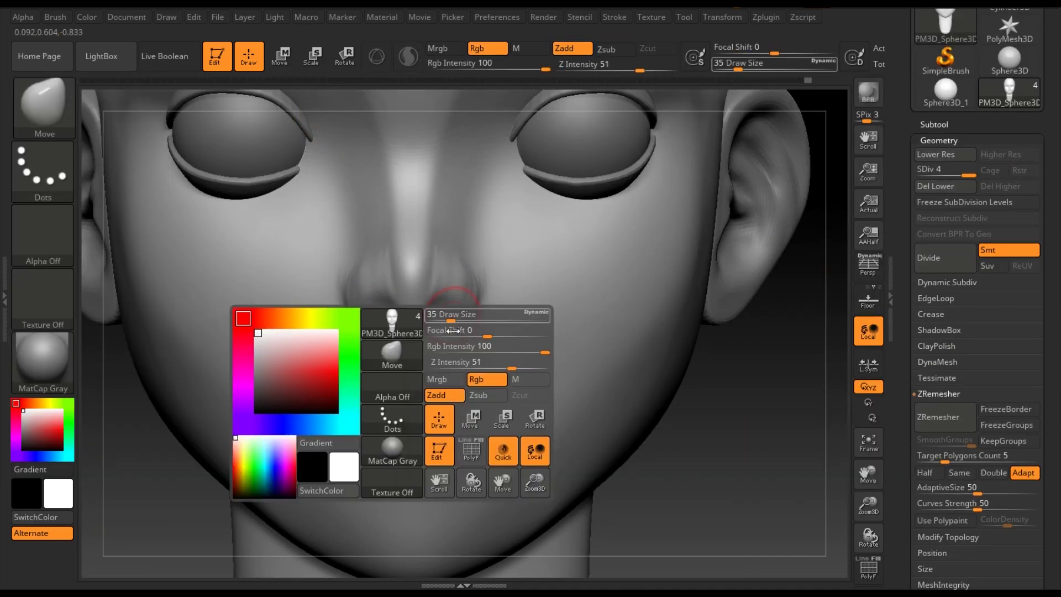
mouse_move(580, 408)
right_mouse_down()
mouse_move(409, 332)
mouse_move(450, 391)
right_mouse_up()
Toggle the subdivision level and ready a smaller ClayBuildup brush, viewing the face from below.
key("shift+d")
key("d")
key("space")
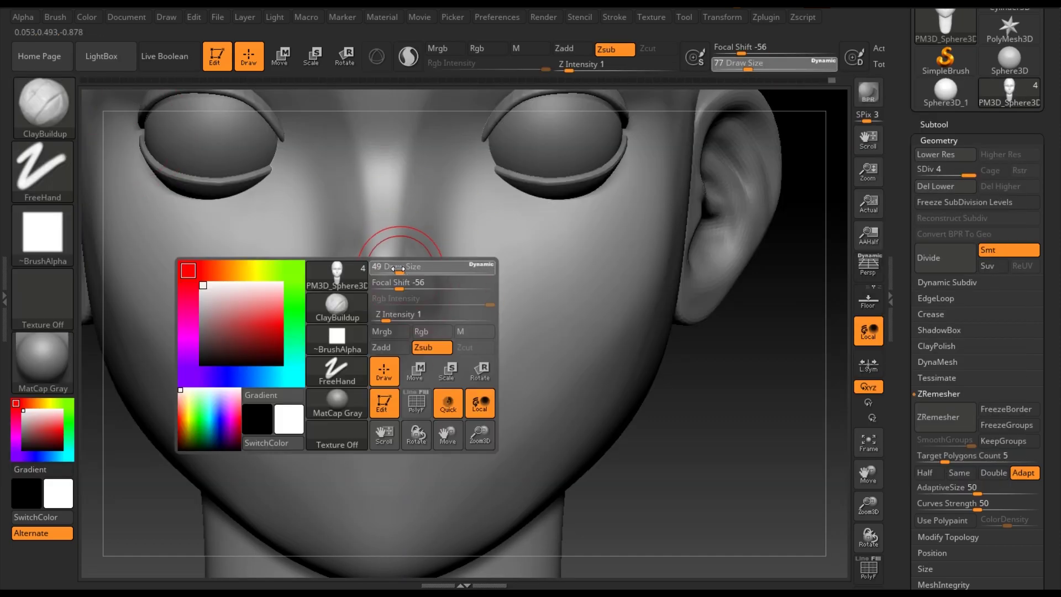
key("b")
key("c")
key("b")
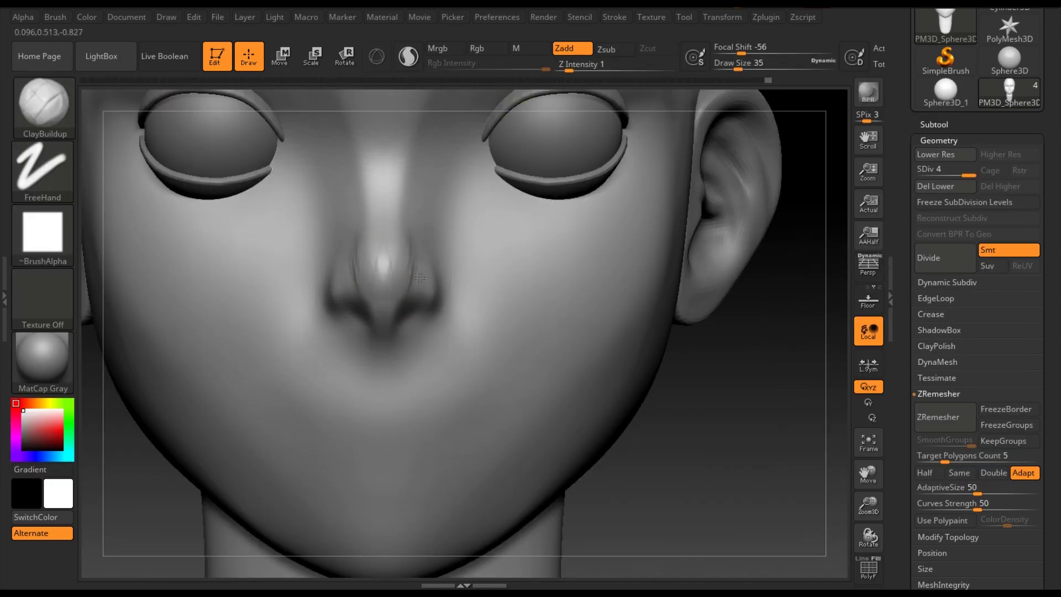
right_click_drag(420, 277, 443, 266)
right_click_drag(245, 335, 154, 184)
key("space")
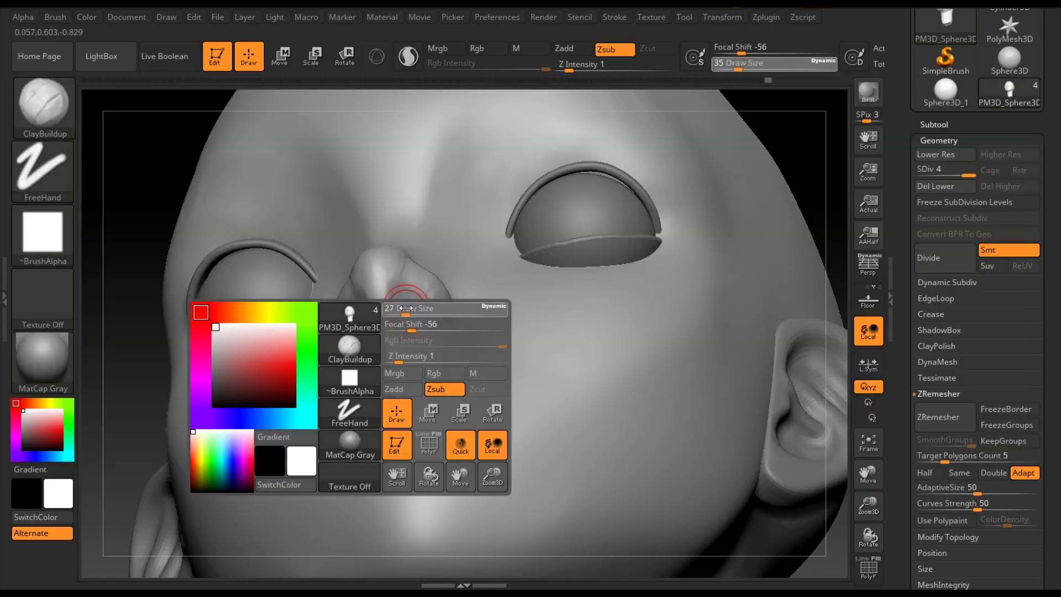
Flatten the noisy surface beside the nose with TrimDynamic.
key("b")
key("t")
key("d")
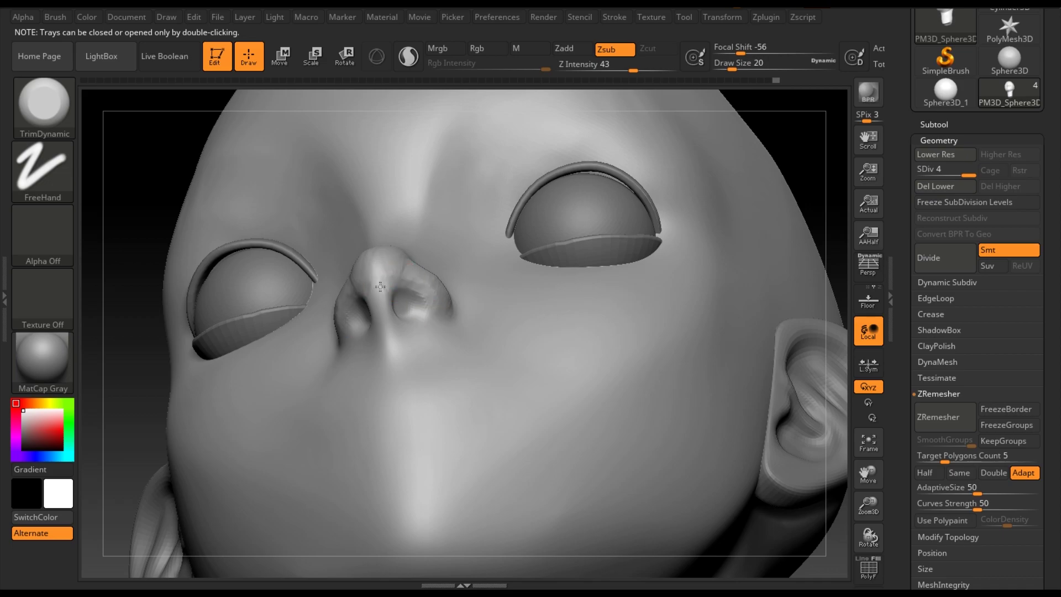
left_click_drag(411, 329, 388, 322, "shift")
mouse_move(434, 312)
right_mouse_down()
mouse_move(368, 296)
mouse_move(470, 293)
right_mouse_up()
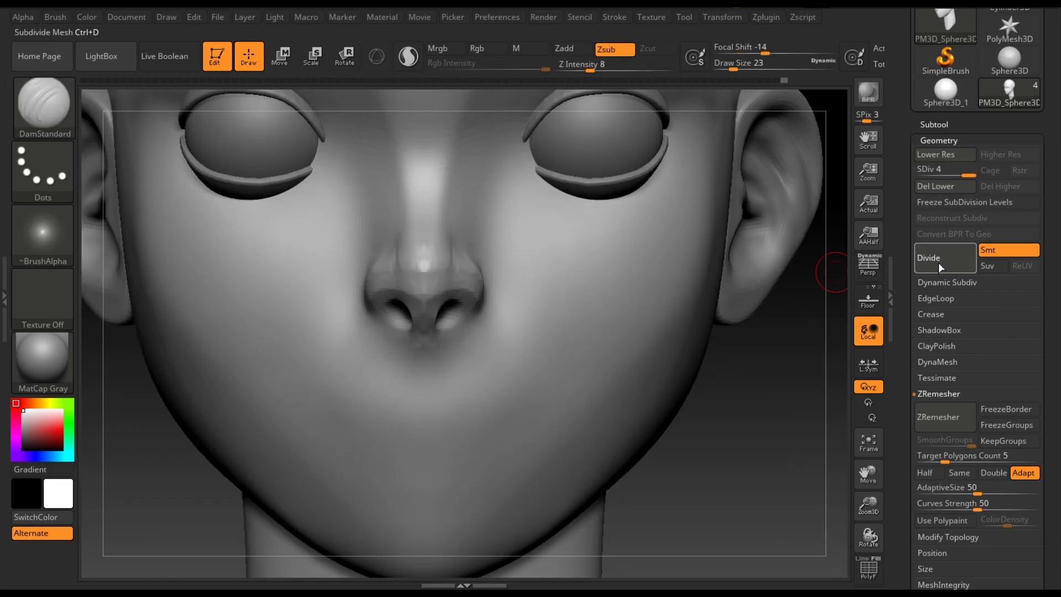
Adjust the sculpting depth and carve a crease along the side of the nose.
right_click_drag(427, 273, 425, 272)
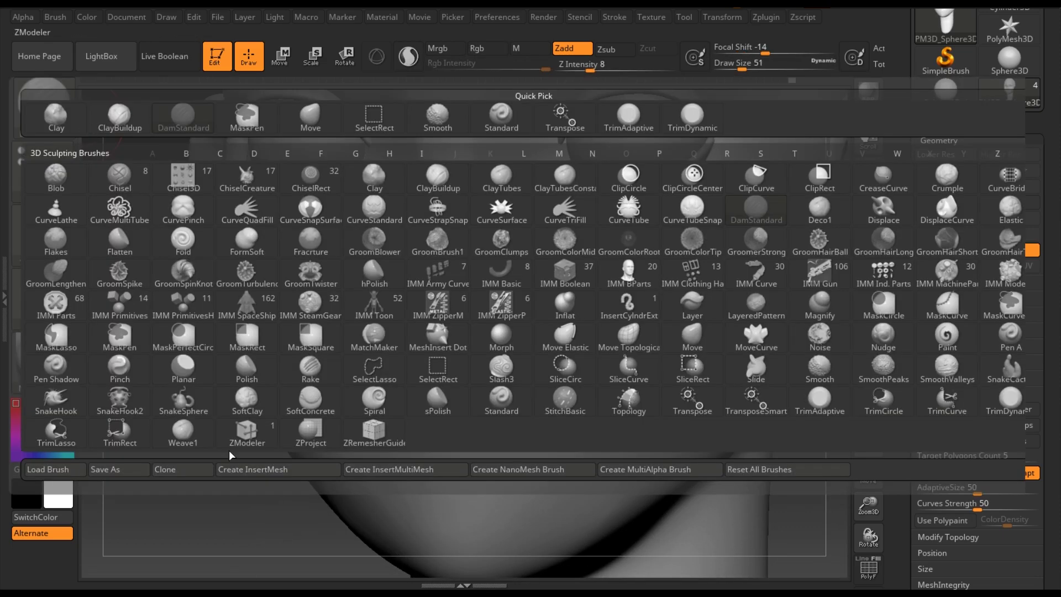
left_click(603, 62)
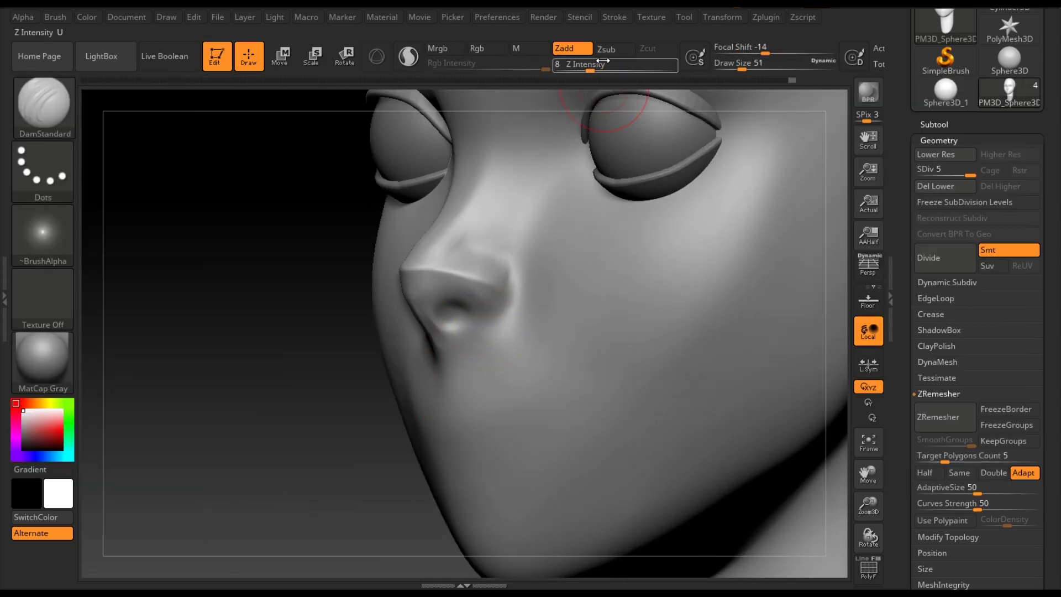
left_click_drag(508, 315, 507, 262, "alt")
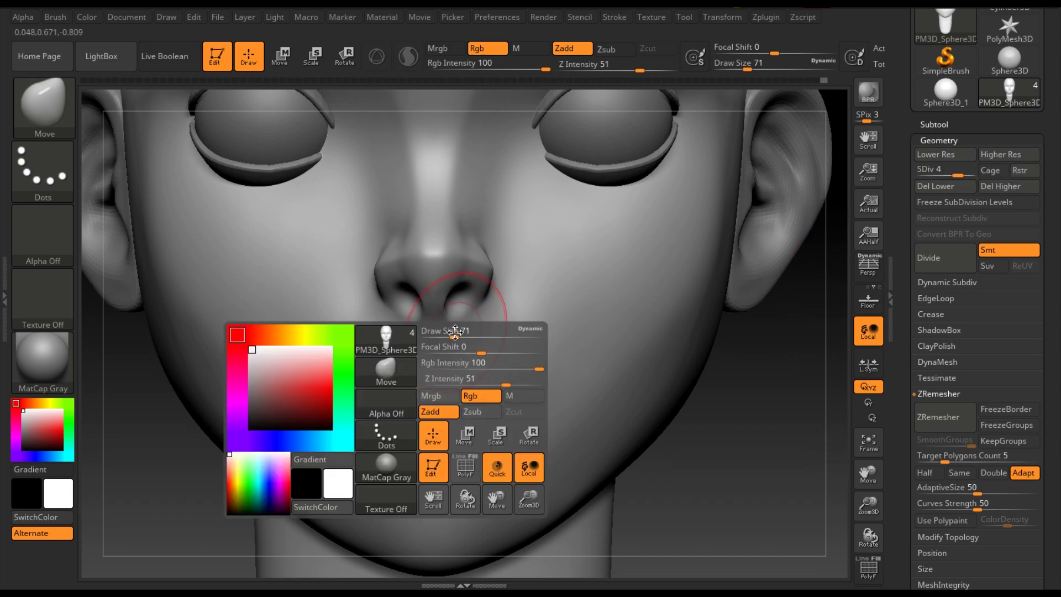
left_click_drag(455, 331, 442, 331)
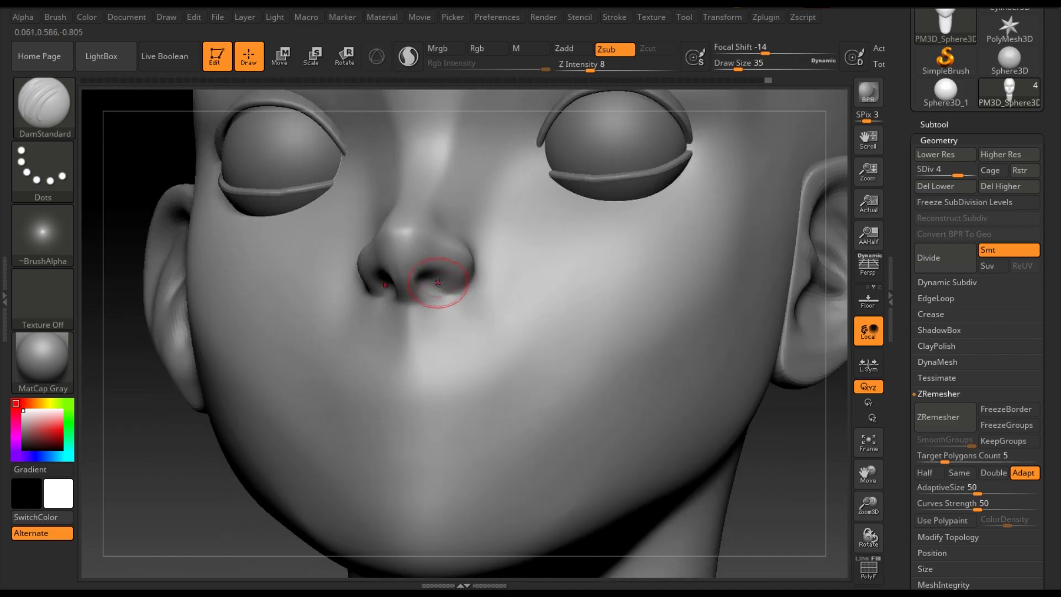
Switch to ClayBuildup and resize the brush at a three-quarter view of the nose.
key("b")
key("c")
key("b")
mouse_move(141, 199)
left_mouse_down()
mouse_move(580, 400)
mouse_move(462, 273)
mouse_move(465, 251)
left_mouse_up()
key("space")
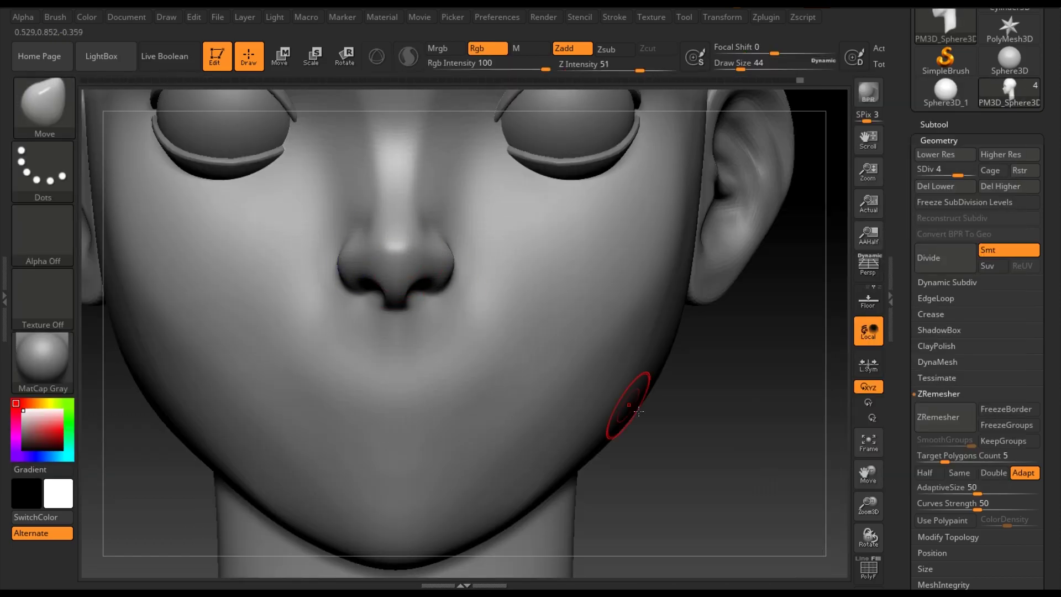
Frame a close-up of the underside of the nose with ClayBuildup selected.
left_click(849, 441)
left_click_drag(869, 506, 848, 503)
left_click_drag(552, 332, 332, 310)
key("space")
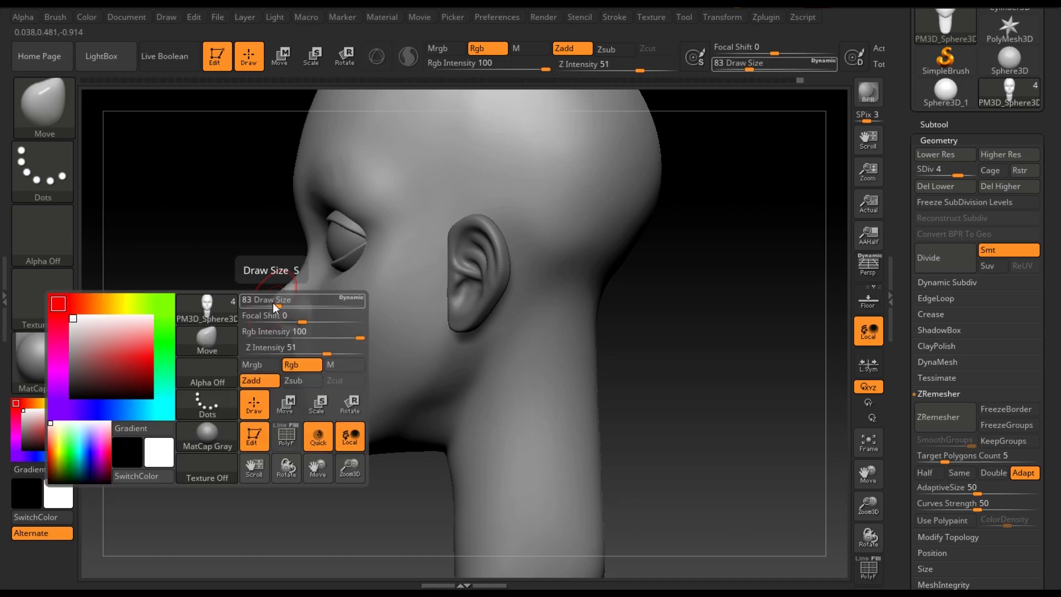
left_click_drag(868, 474, 862, 464)
left_click_drag(462, 332, 545, 202)
left_click(58, 111)
left_click(436, 331)
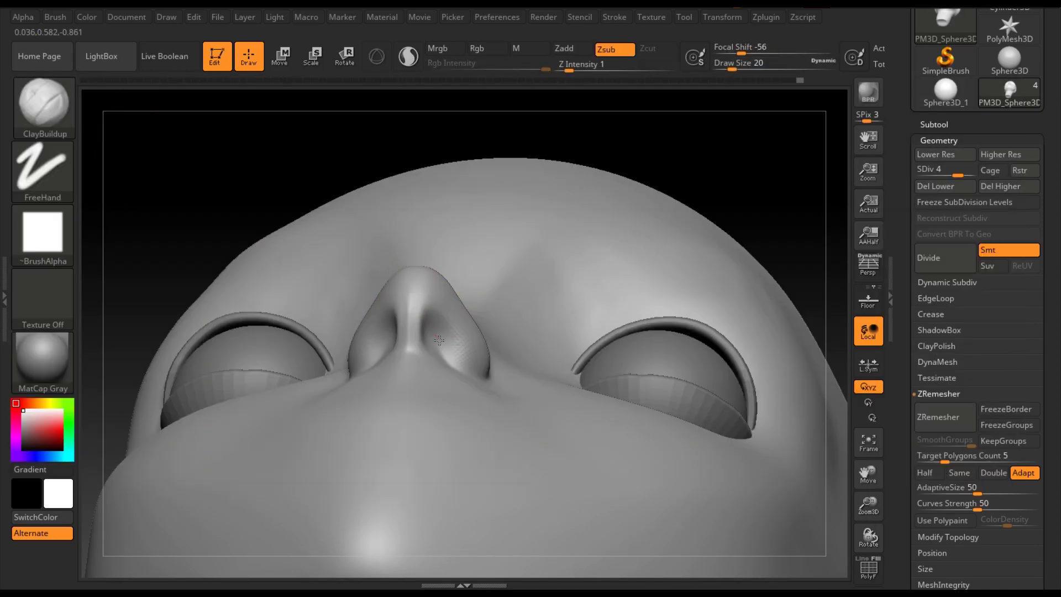
right_click_drag(447, 351, 428, 324)
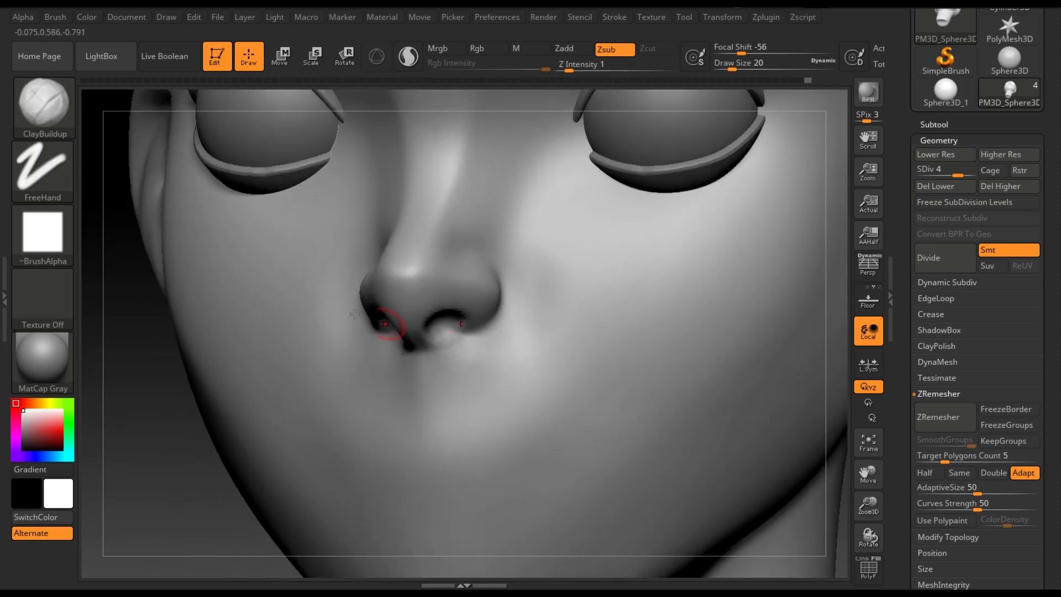
Carve around both nostrils with TrimDynamic and smooth away the blotchy marks.
key("b")
key("t")
key("d")
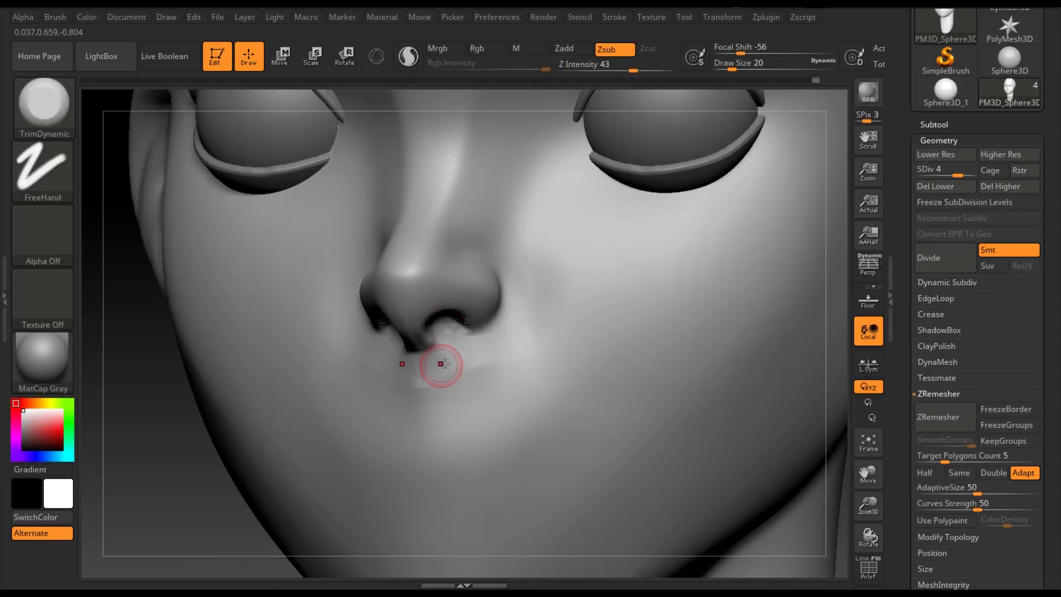
left_click_drag(525, 282, 513, 327)
left_click_drag(430, 410, 576, 362, "shift")
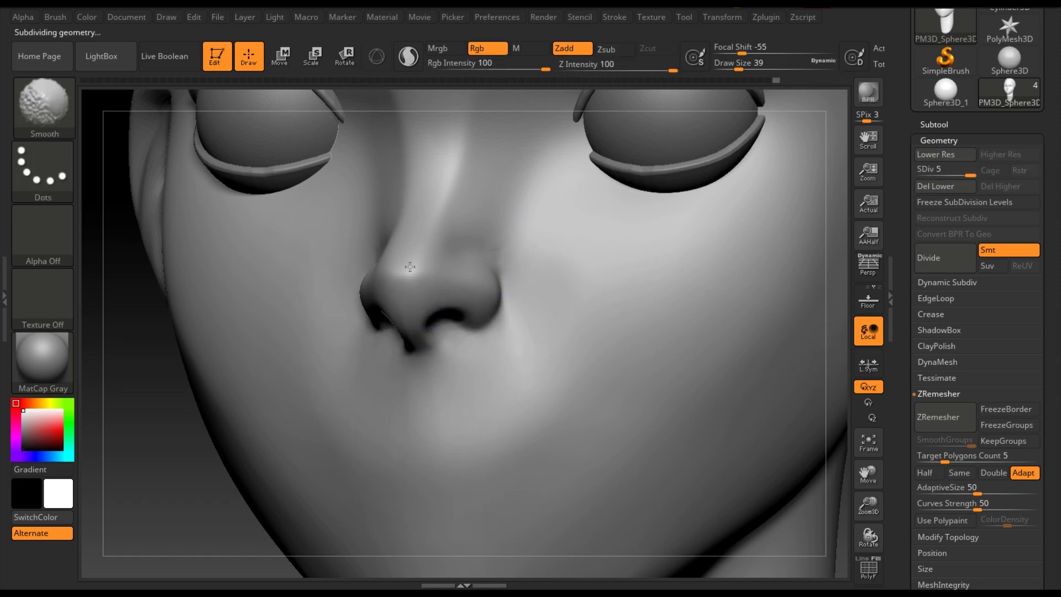
Divide the head mesh up to subdivision level 5.
key("f")
key("ctrl+d")
left_click_drag(144, 182, 92, 144)
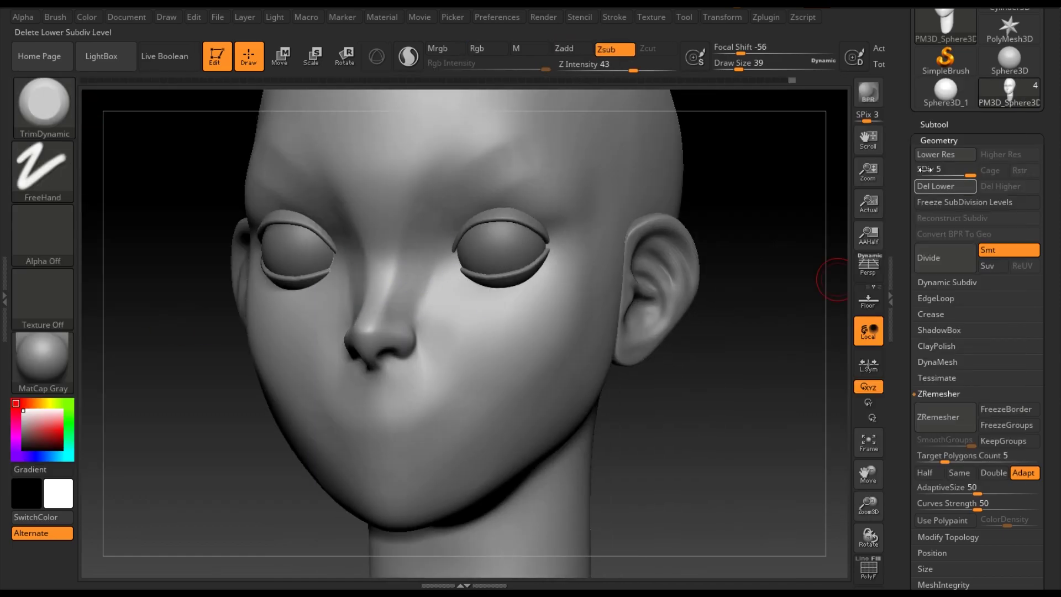
Move the eyelid subtool with Transpose so the lids sit tighter around the eyeballs.
left_click(984, 220)
key("e")
left_click_drag(494, 253, 640, 253)
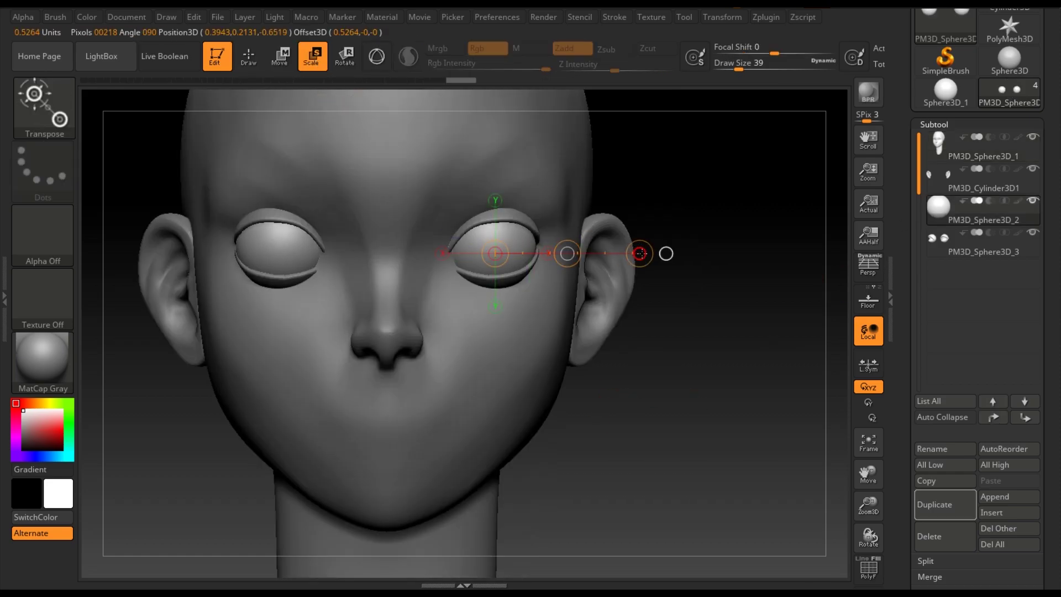
key("w")
left_click(562, 253, "alt")
left_click_drag(563, 253, 549, 256)
right_click_drag(551, 255, 541, 166)
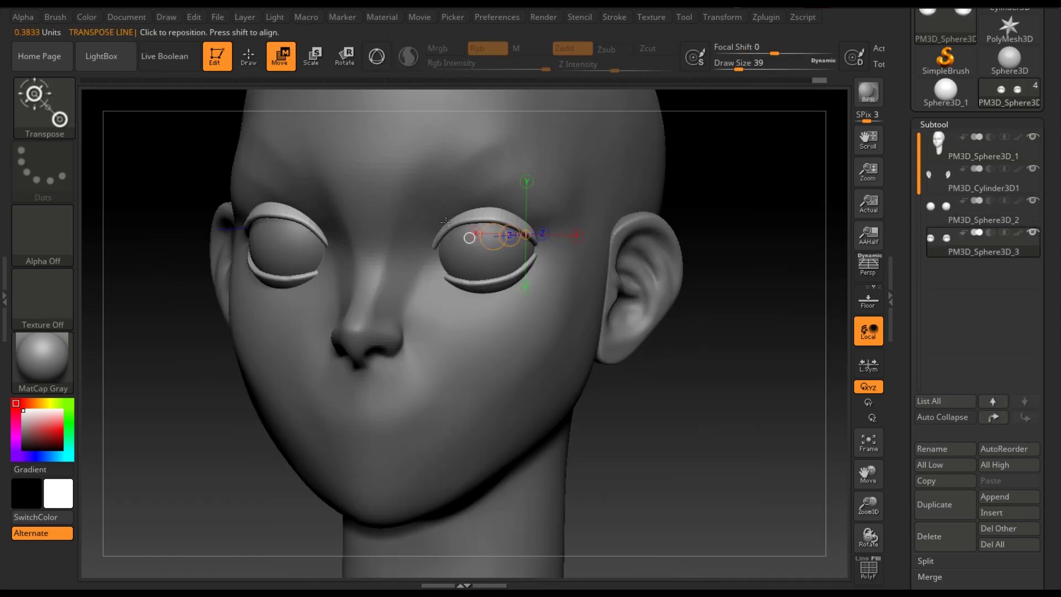
Reselect the head subtool and return to sculpting.
key("q")
left_click(541, 154, "alt")
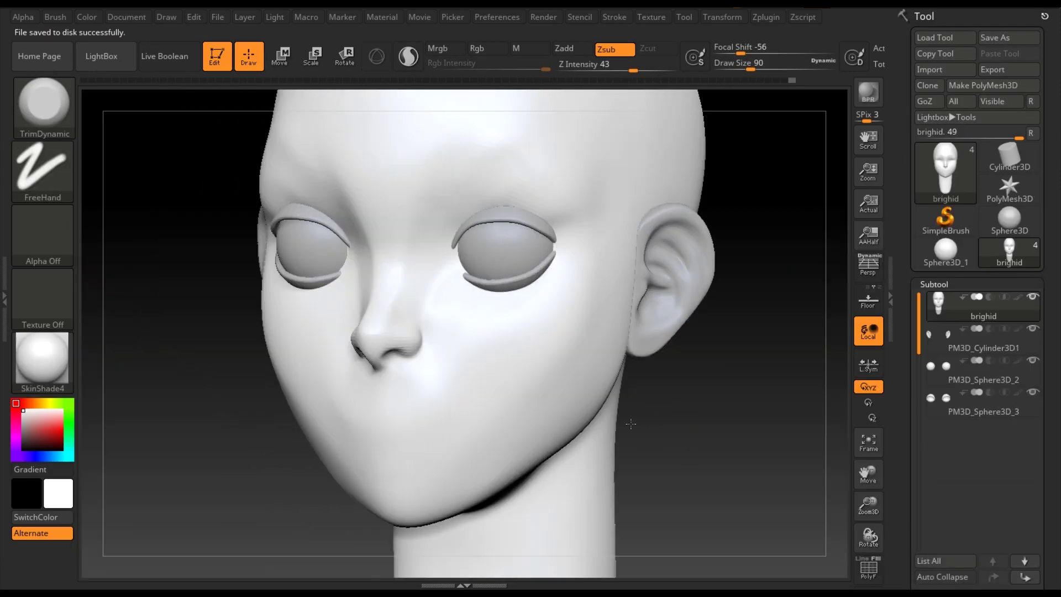
key("b")
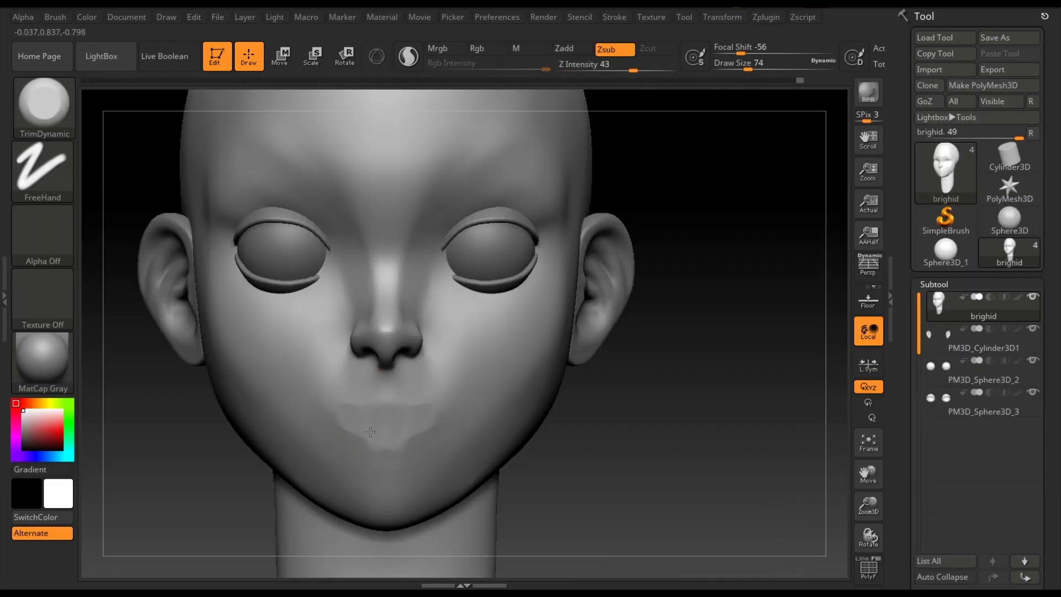
Resize the brush and set up ClayBuildup with a frontal, slightly top-down view.
scroll(1058, 150, "up", 10)
key("s")
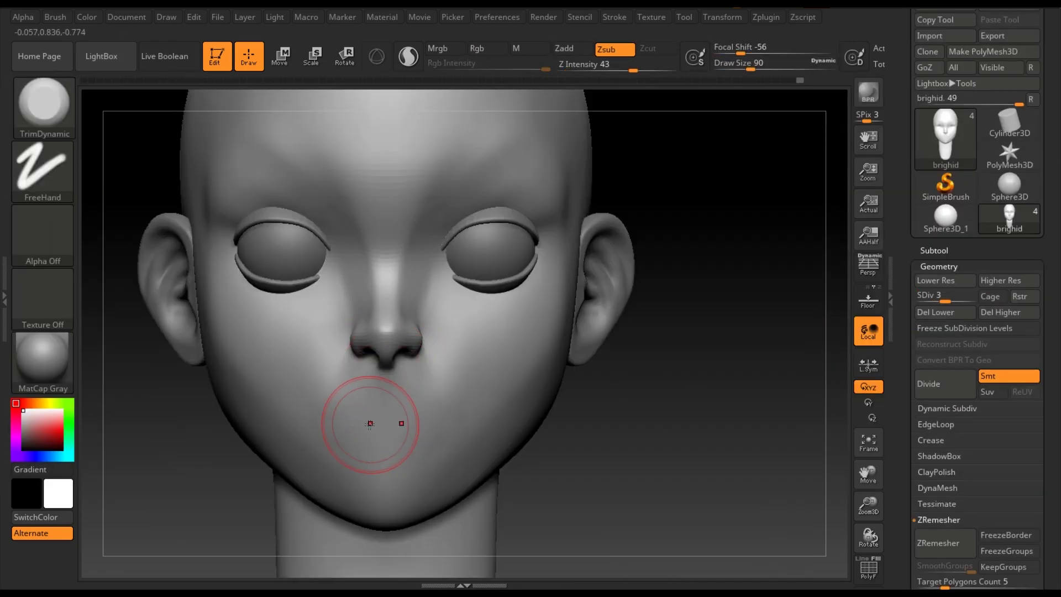
key("space")
key("shift")
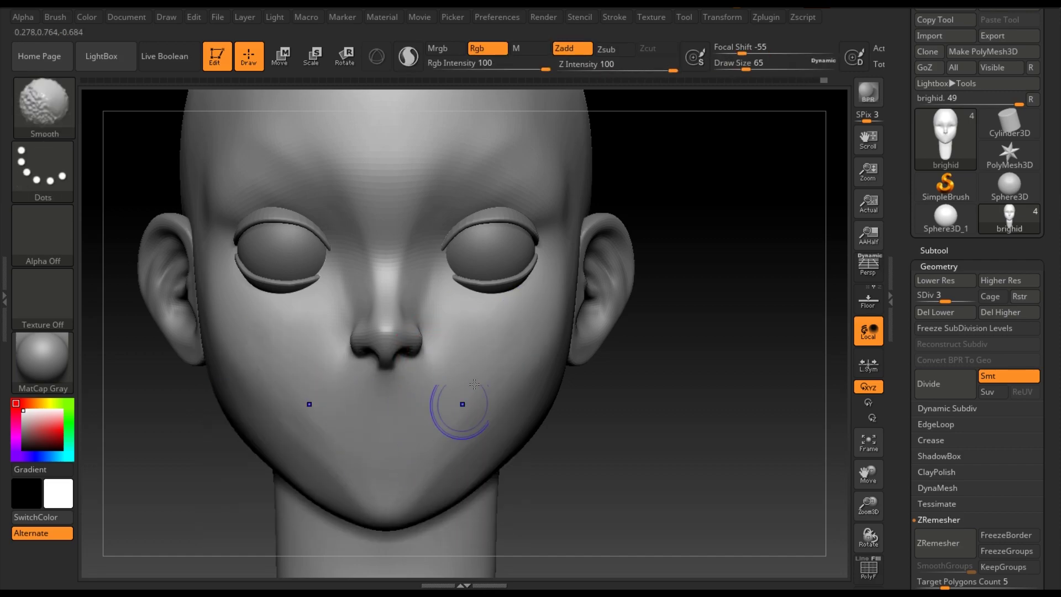
key("b")
key("c")
key("b")
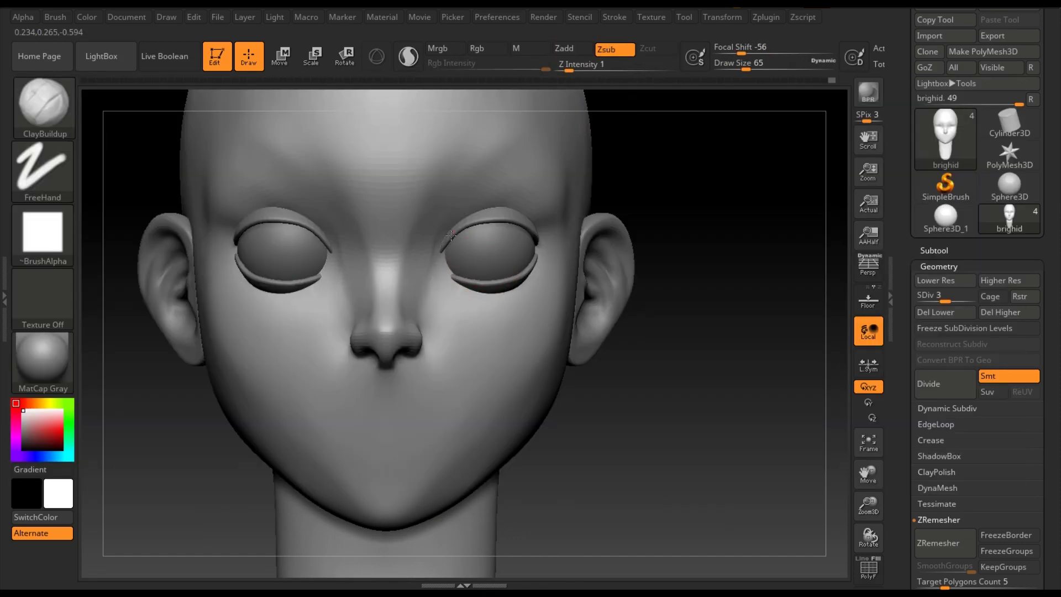
right_click_drag(422, 237, 437, 321, "shift")
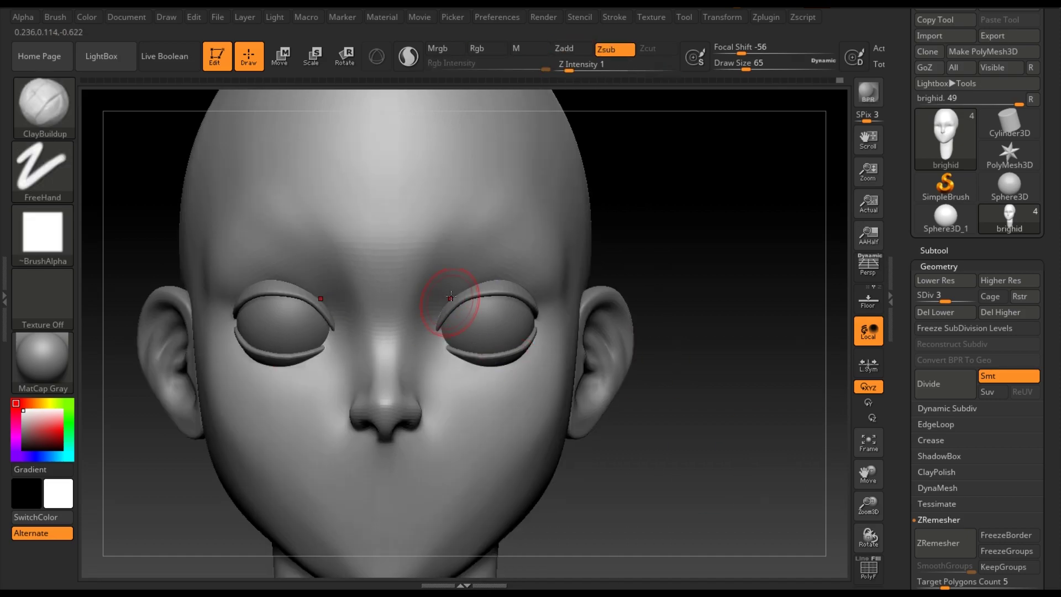
Try swinging the upper eyelids closed, compare, then undo back to open lids.
left_click(934, 250)
left_click(431, 306, "alt")
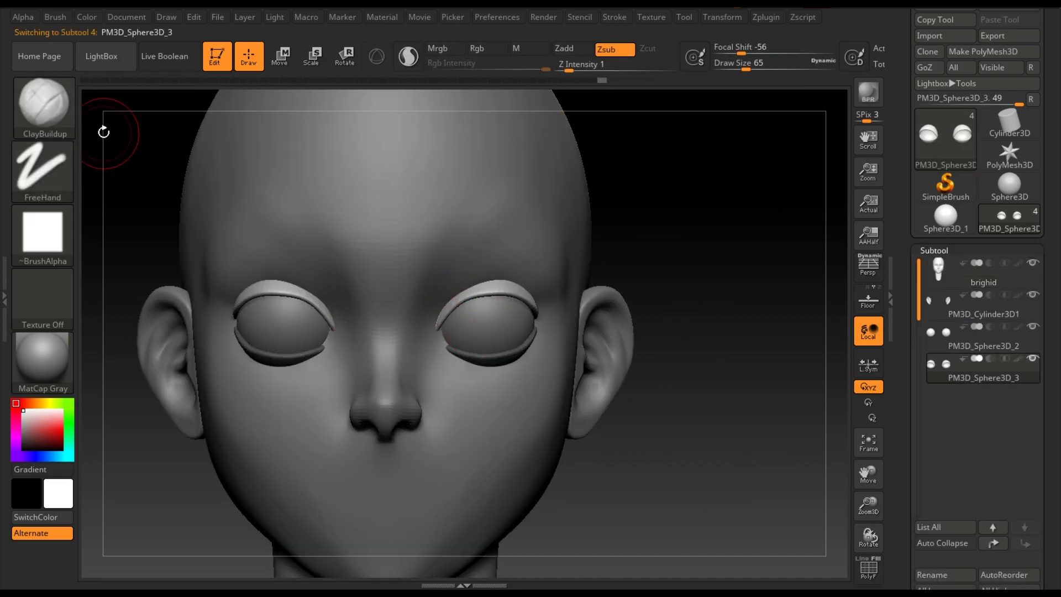
left_click_drag(461, 308, 523, 352)
mouse_move(634, 352)
right_mouse_down()
mouse_move(522, 343)
mouse_move(509, 360)
mouse_move(794, 448)
right_mouse_up()
key("ctrl+z")
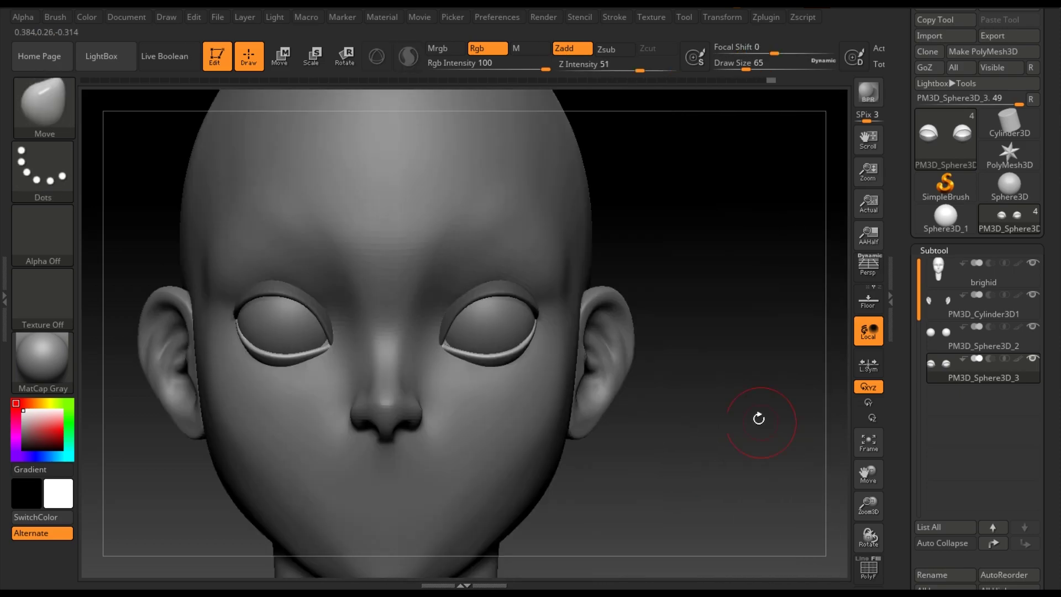
key("ctrl+shift+z")
key("ctrl+z")
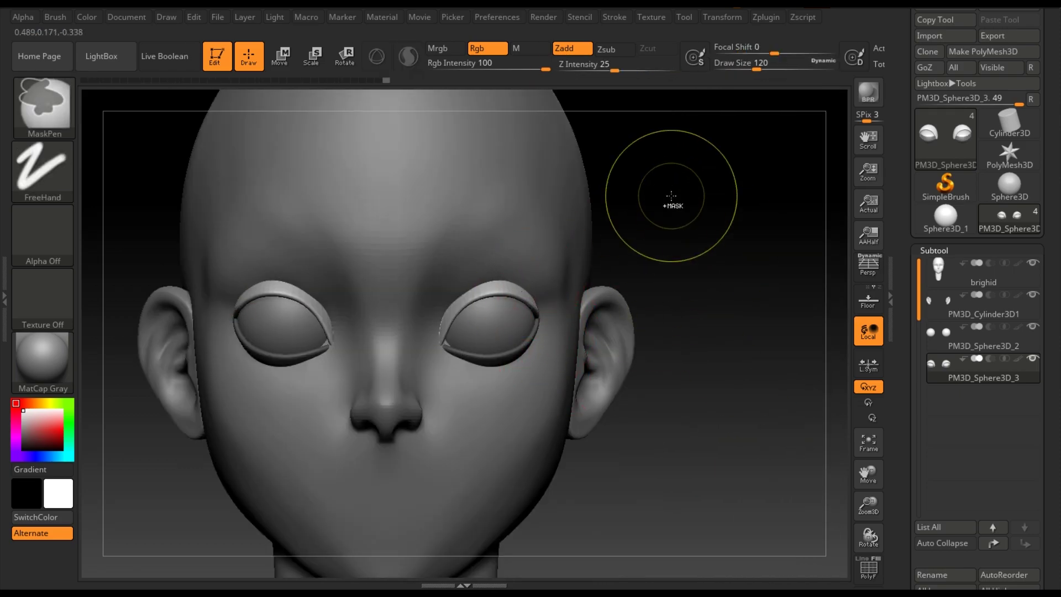
On the head, carve the mouth line deeper with DamStandard from corner to centre.
left_click(868, 442)
left_click(442, 332, "alt")
key("space")
key("b")
key("d")
key("s")
left_click_drag(549, 361, 462, 369)
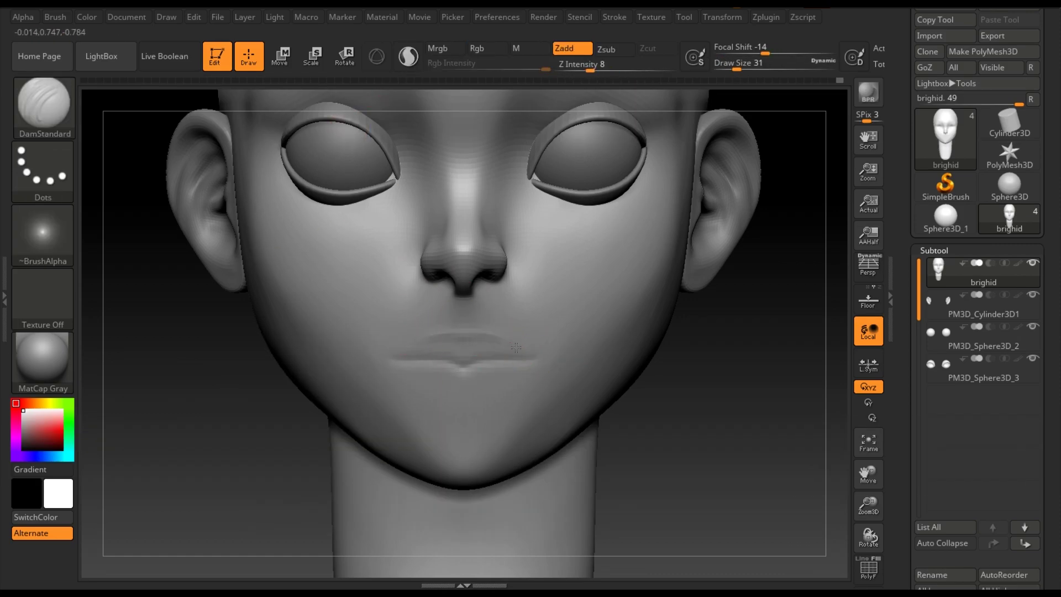
Build up the lower lip with ClayBuildup and divide the head mesh once more.
key("b")
key("c")
key("b")
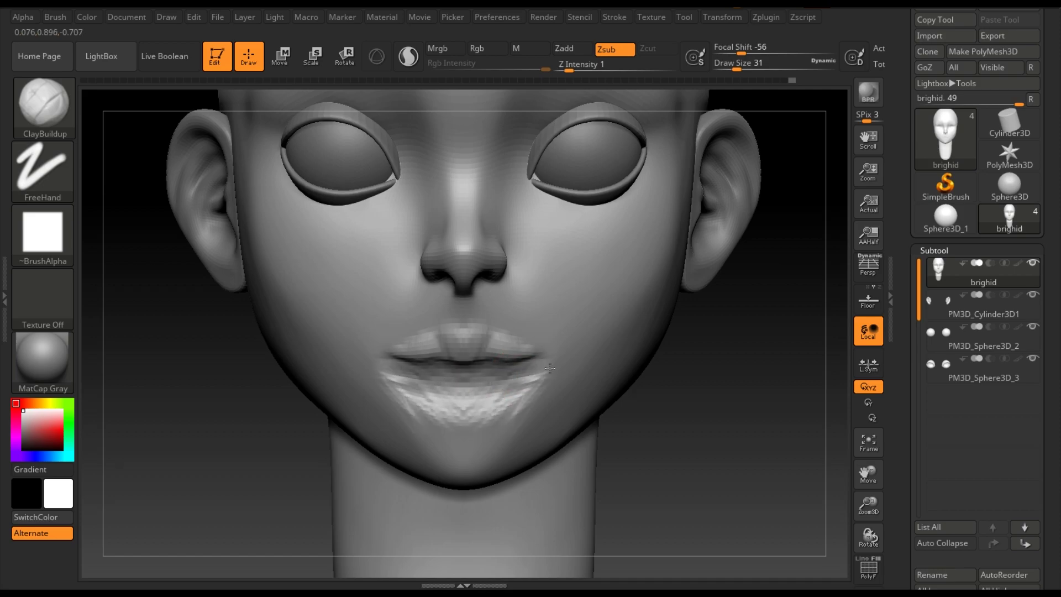
left_click_drag(517, 399, 390, 394)
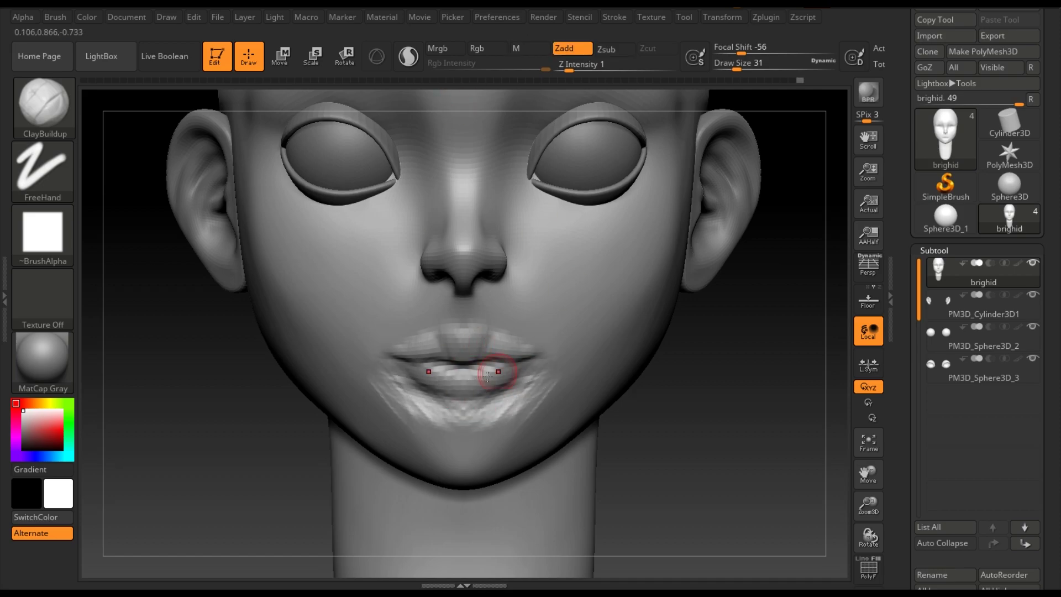
key("ctrl+d")
Cycle through TrimDynamic, DamStandard and ClayBuildup to choose a sculpting brush.
key("b")
key("t")
key("d")
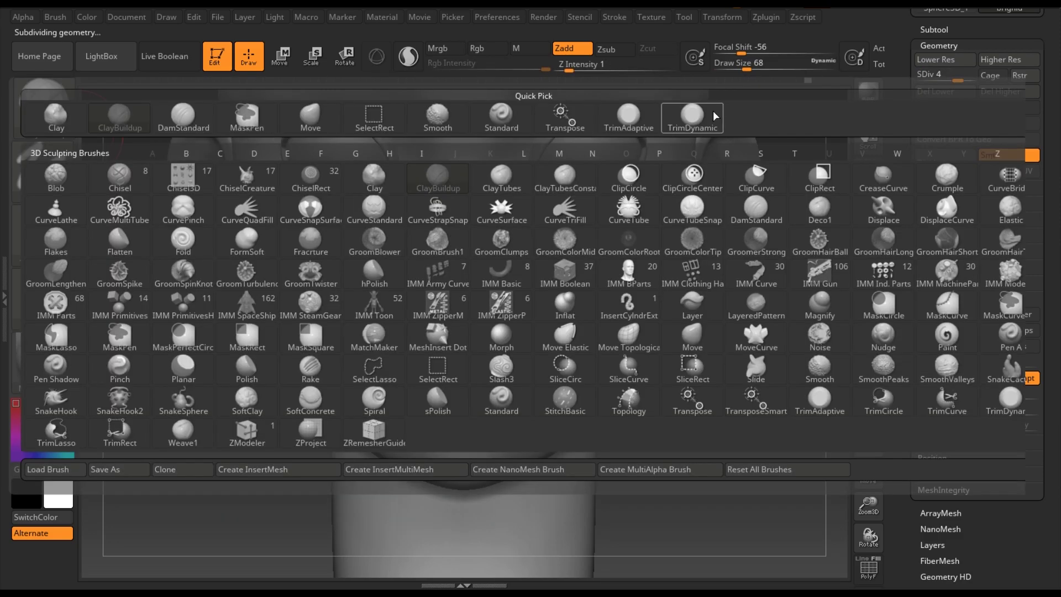
key("space")
key("b")
key("d")
key("s")
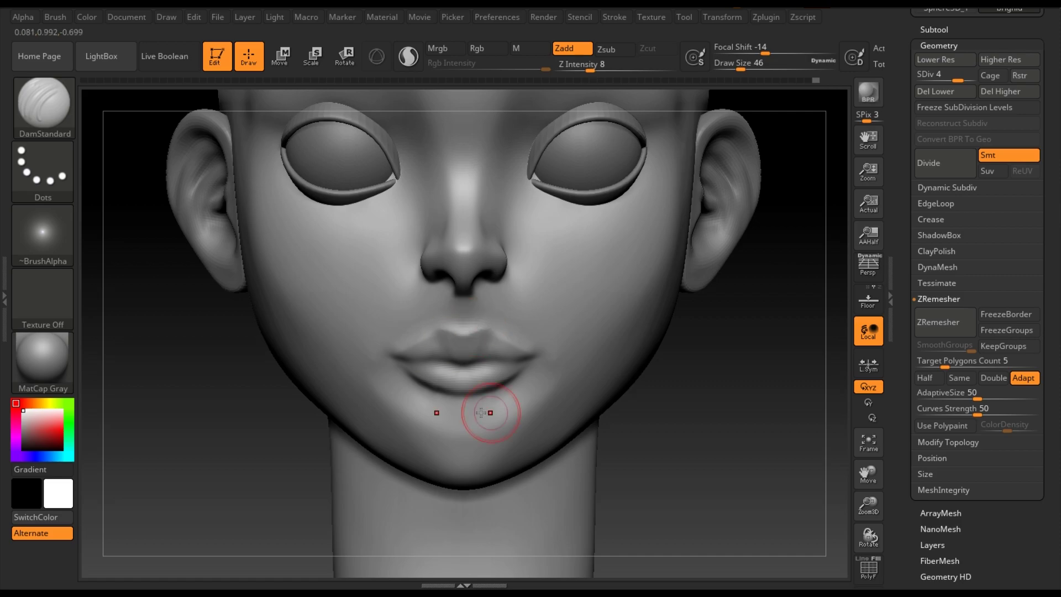
key("b")
key("c")
key("b")
key("b")
key("d")
key("s")
key("b")
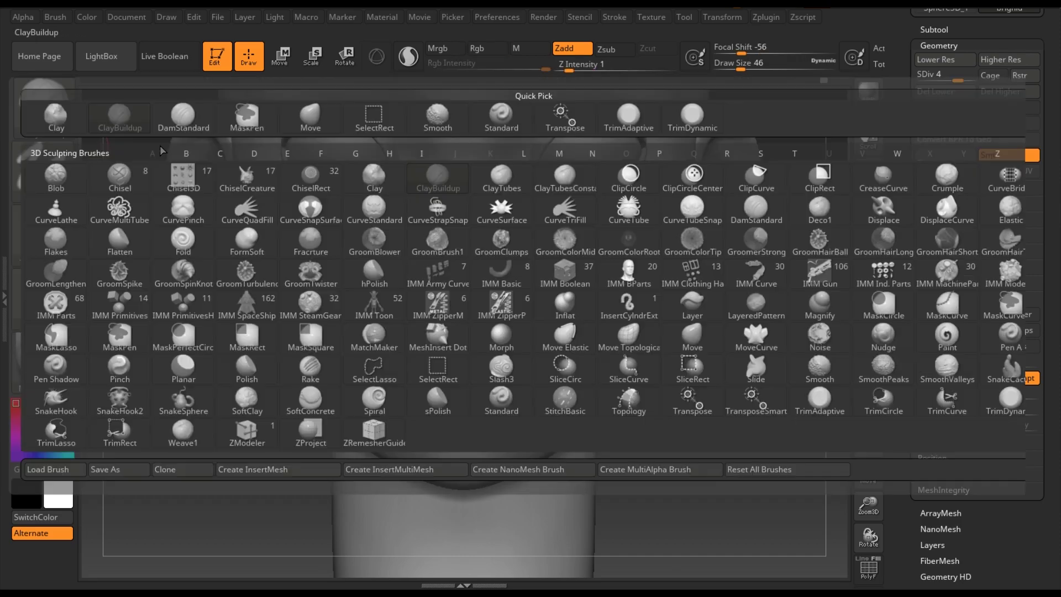
key("d")
key("s")
key("b")
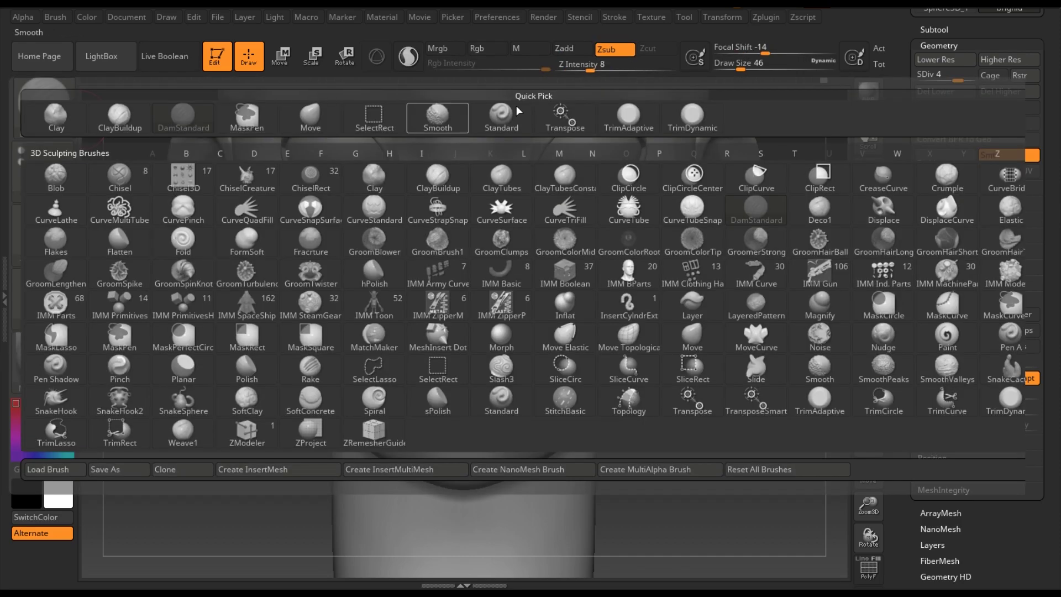
From a three-quarter view, trim the scratch marks on the right cheek with TrimDynamic.
key("m")
key("v")
key("space")
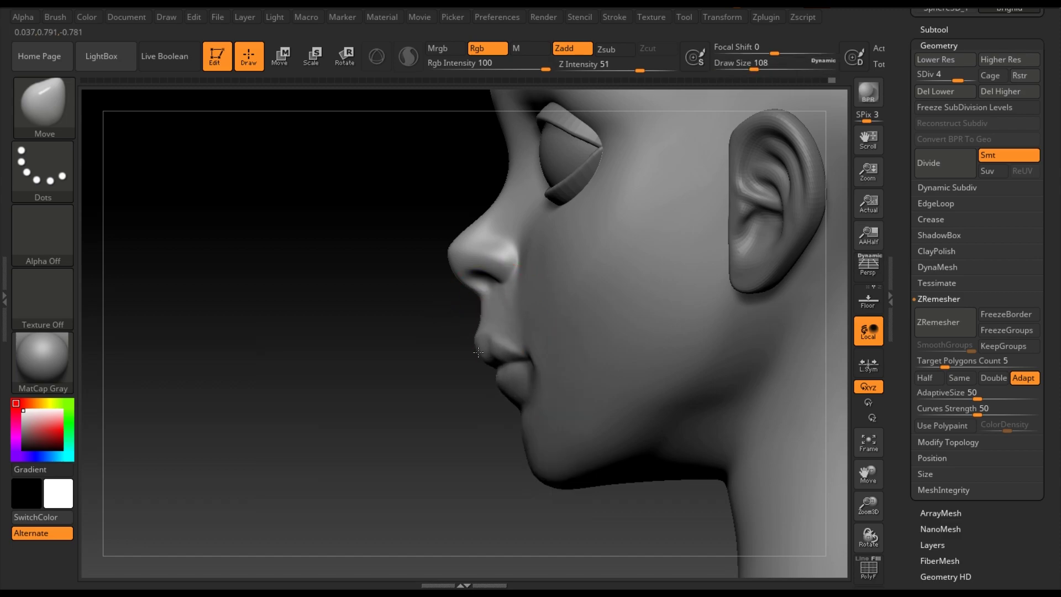
key("b")
key("c")
key("b")
left_click_drag(810, 490, 691, 486)
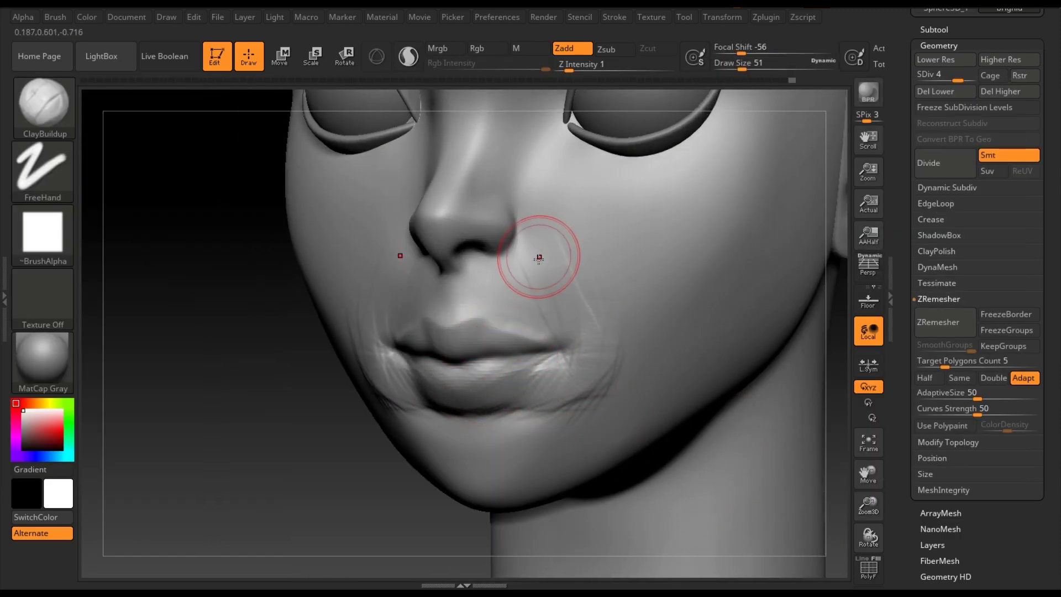
key("b")
key("t")
key("d")
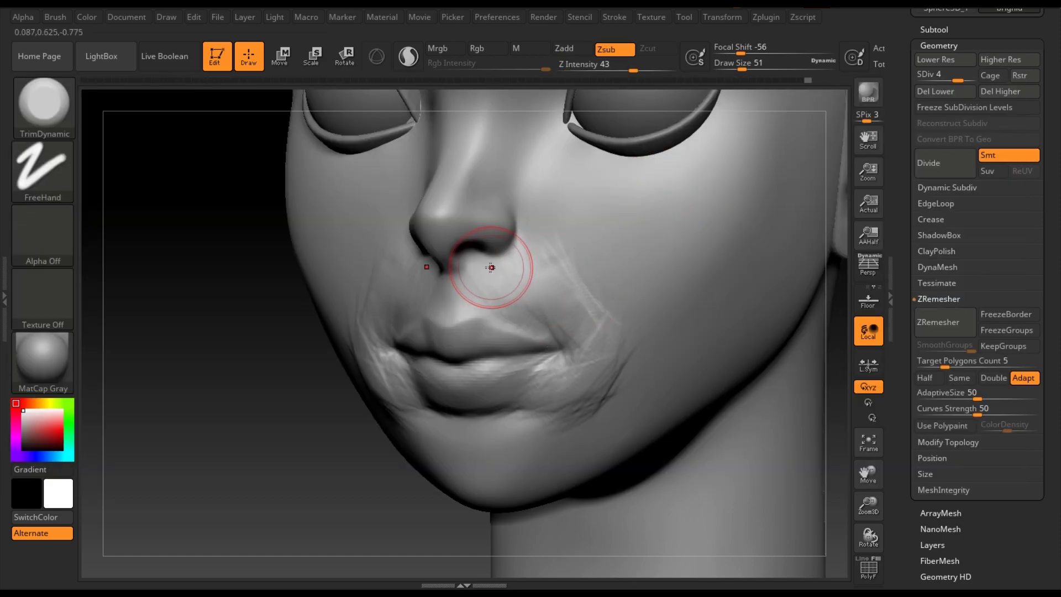
left_click_drag(568, 421, 591, 332, "shift")
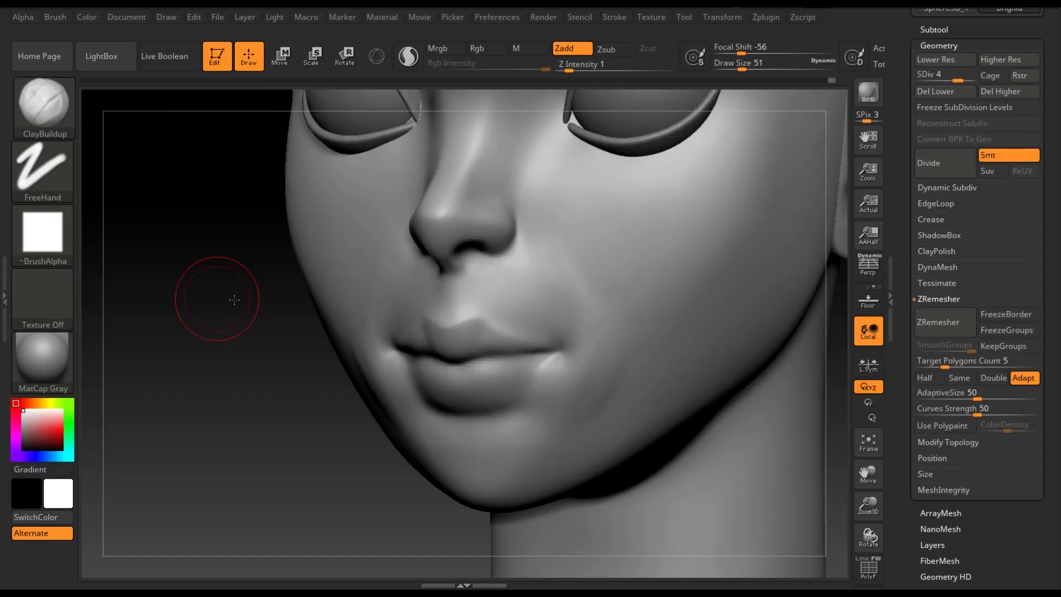
Check the face from below the chin and smooth the rough strokes on the lower lip.
left_click_drag(230, 300, 237, 144)
key("b")
key("m")
key("v")
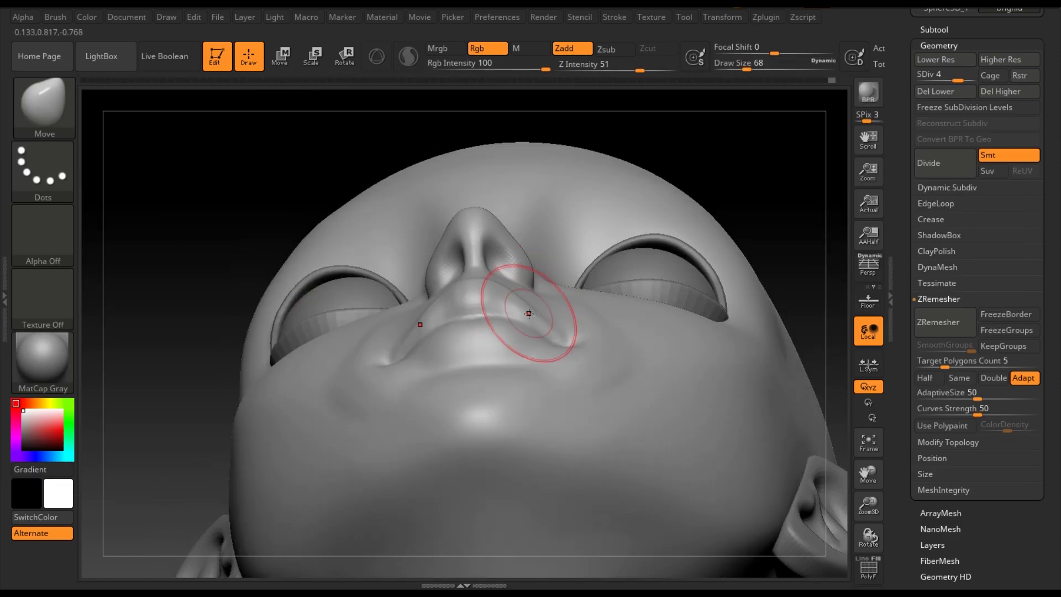
right_click_drag(503, 290, 499, 307)
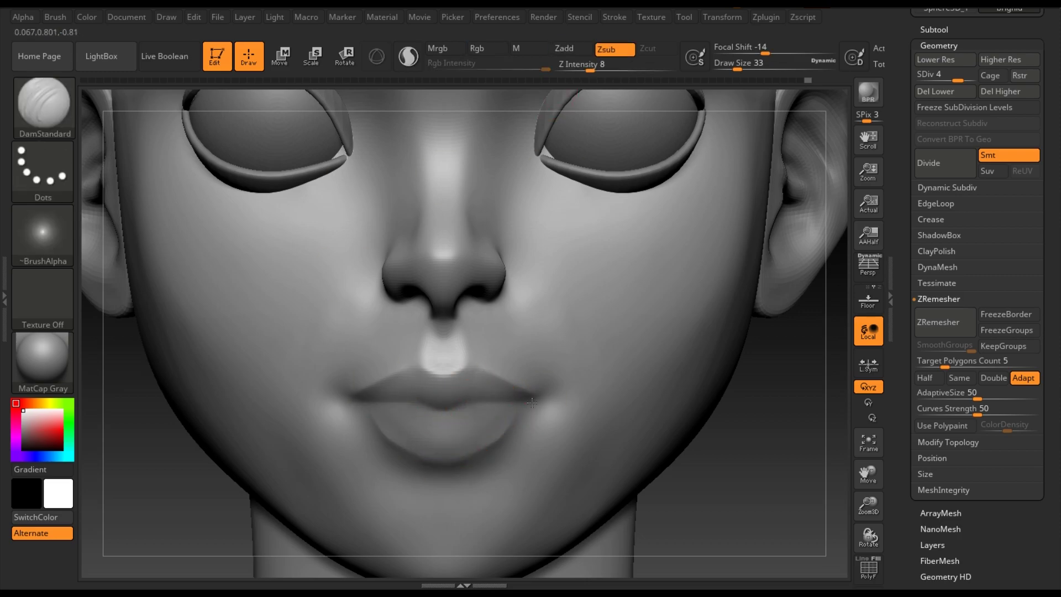
key("b")
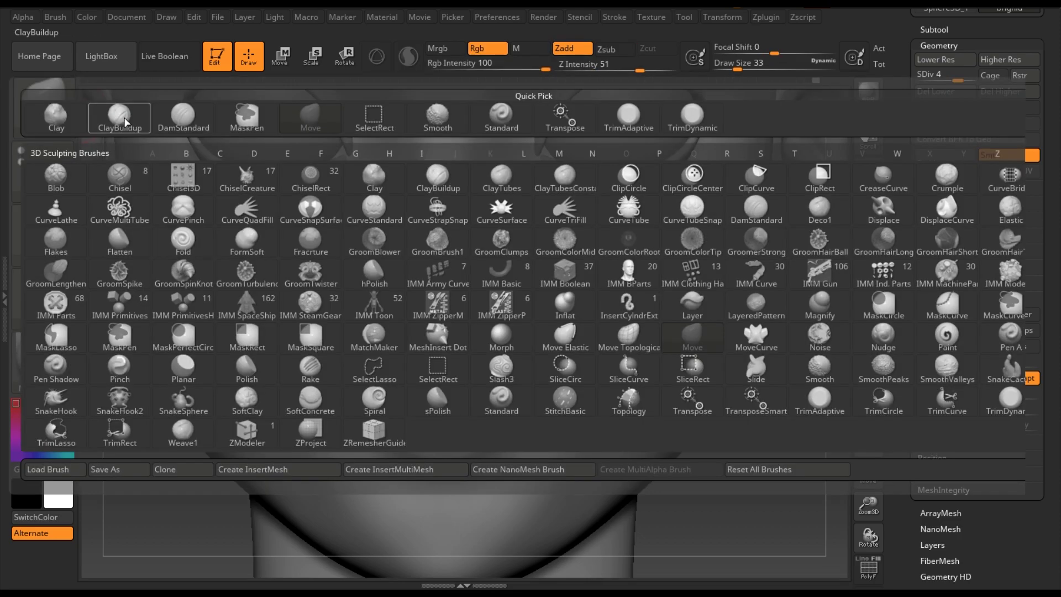
key("c")
key("b")
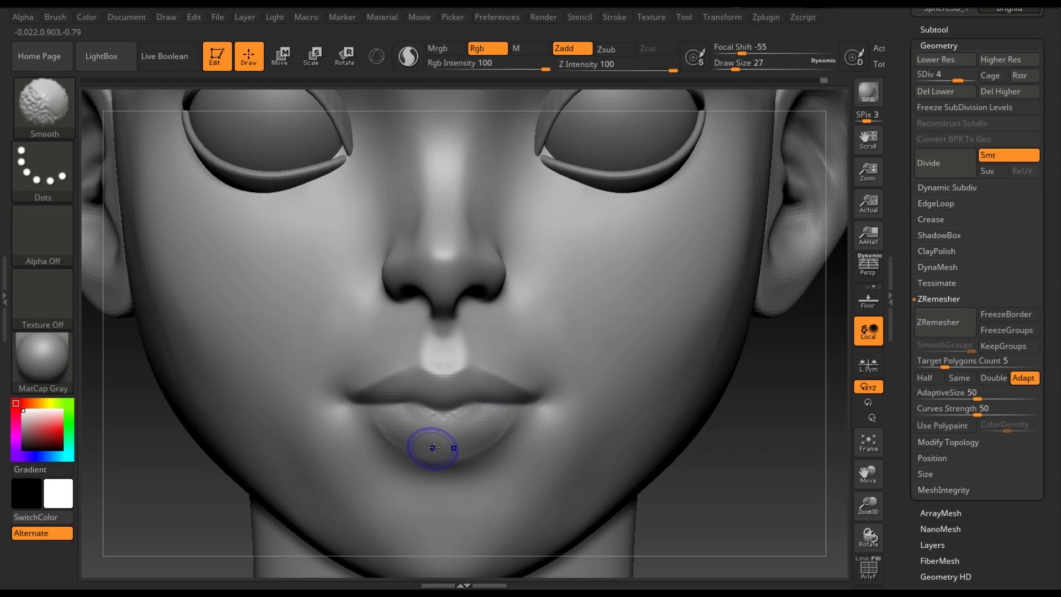
left_click_drag(433, 442, 480, 436, "shift")
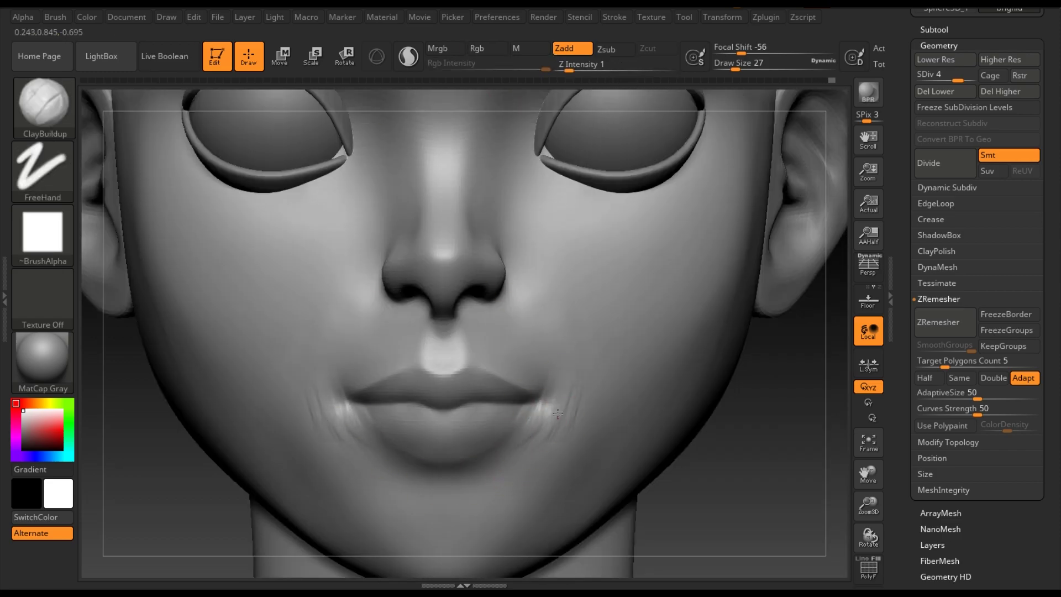
key("shift")
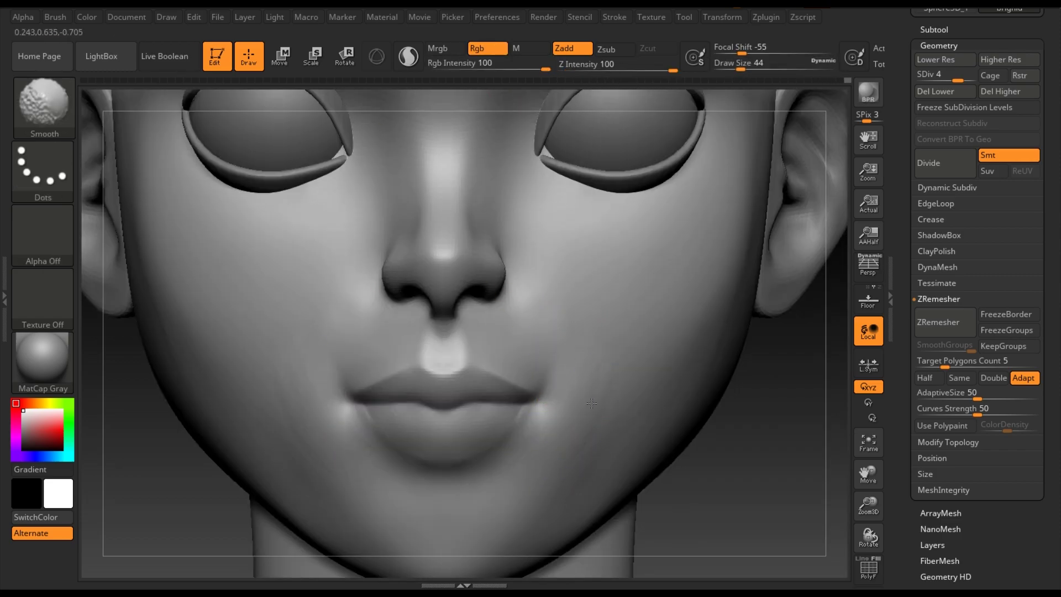
Build up clay around the mouth, smile folds and chin with ClayBuildup at sizes 22 and 18.
key("b")
key("d")
key("s")
left_click_drag(749, 450, 750, 369, "shift")
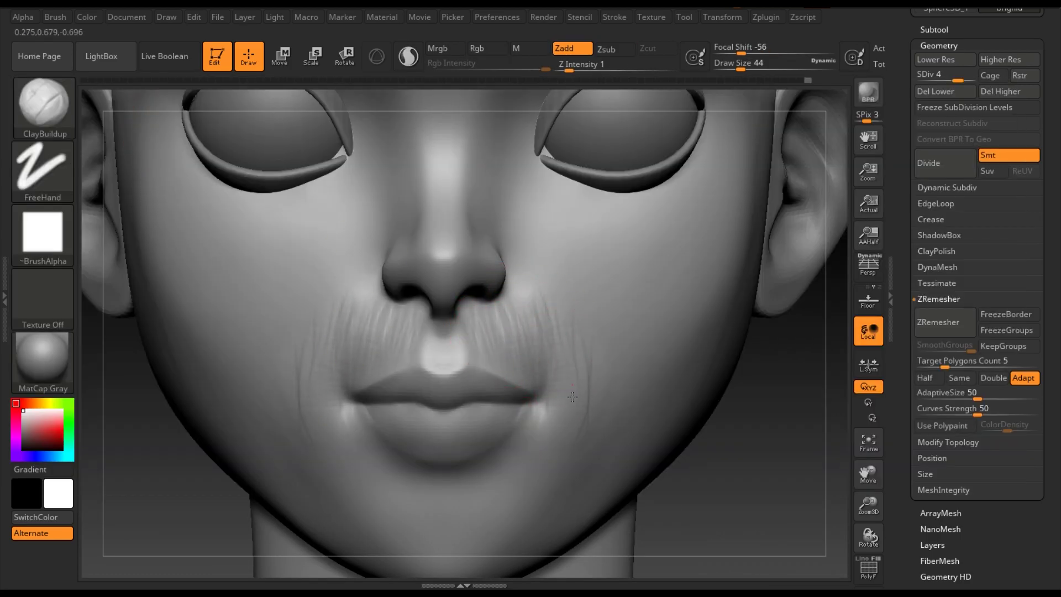
left_click_drag(515, 333, 486, 303)
right_click_drag(486, 303, 515, 217)
mouse_move(584, 348)
left_mouse_down()
mouse_move(619, 348)
mouse_move(497, 332)
mouse_move(474, 221)
left_mouse_up()
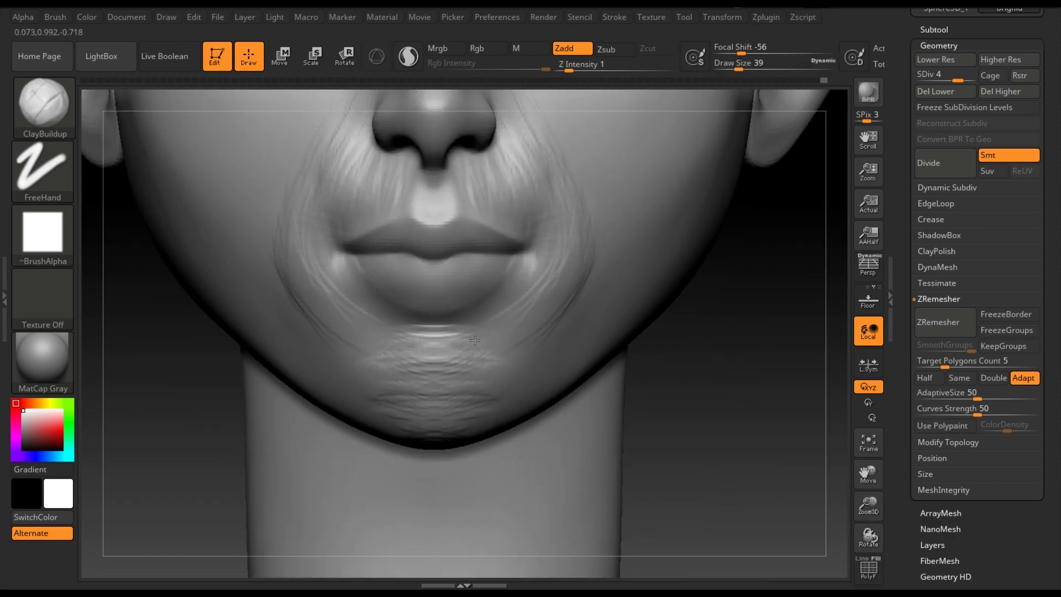
mouse_move(475, 340)
right_mouse_down()
mouse_move(427, 331)
mouse_move(438, 307)
mouse_move(376, 289)
mouse_move(386, 342)
right_mouse_up()
key("b")
key("m")
key("v")
key("b")
key("c")
key("b")
left_click_drag(470, 303, 442, 304)
mouse_move(387, 343)
right_mouse_down()
mouse_move(439, 332)
mouse_move(223, 299)
right_mouse_up()
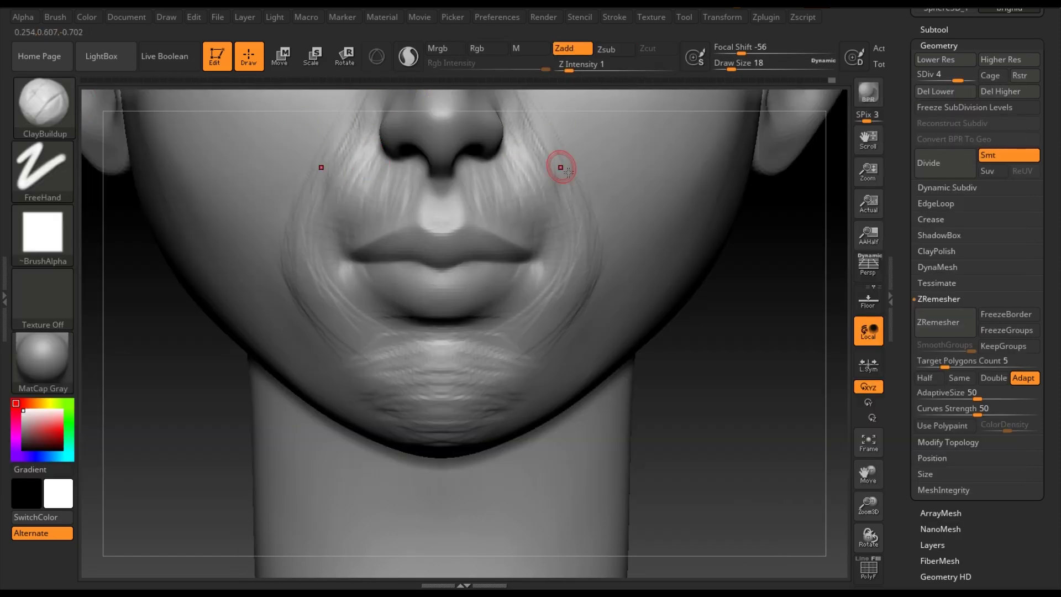
right_click_drag(513, 124, 525, 207, "alt")
Plane the mouth and chin with TrimDynamic at size 31, Shift-smooth at size 83, then go to SDiv 3.
key("b")
key("t")
key("d")
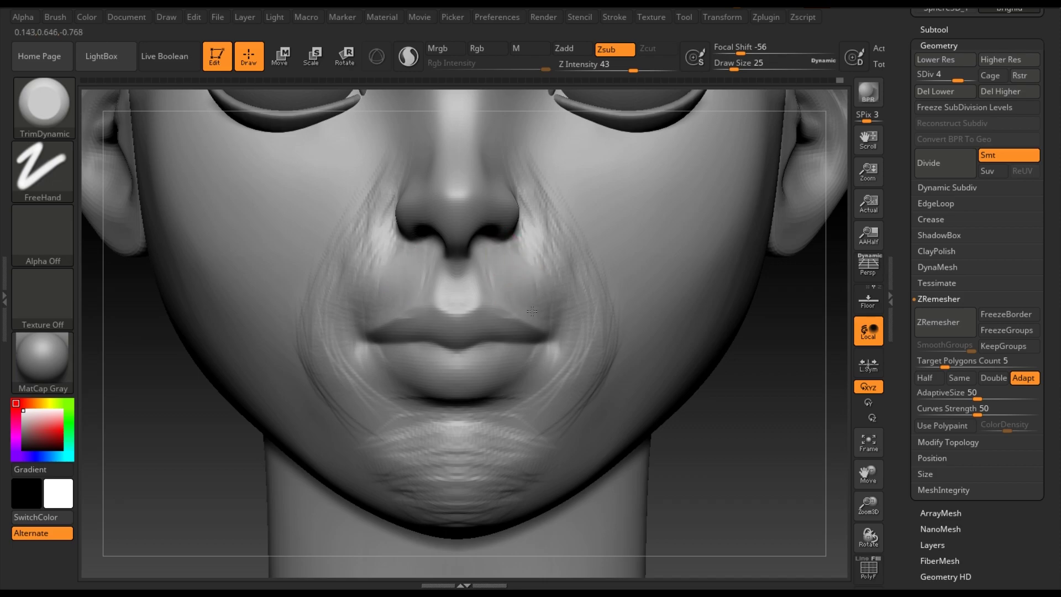
key("space")
left_click_drag(531, 249, 547, 248)
right_click_drag(528, 208, 564, 221)
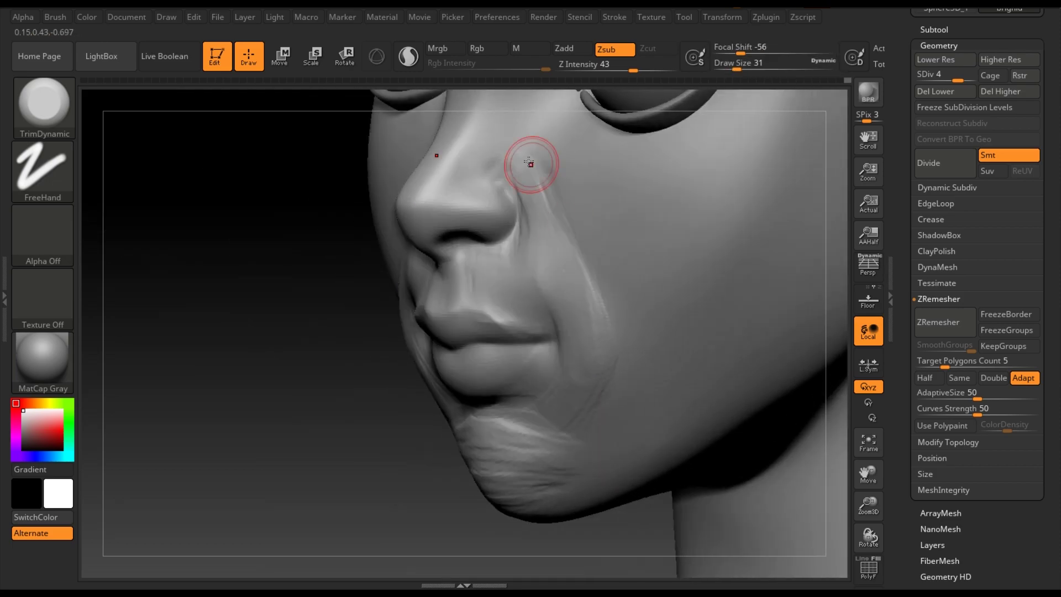
right_click_drag(520, 299, 475, 442, "shift")
key("shift")
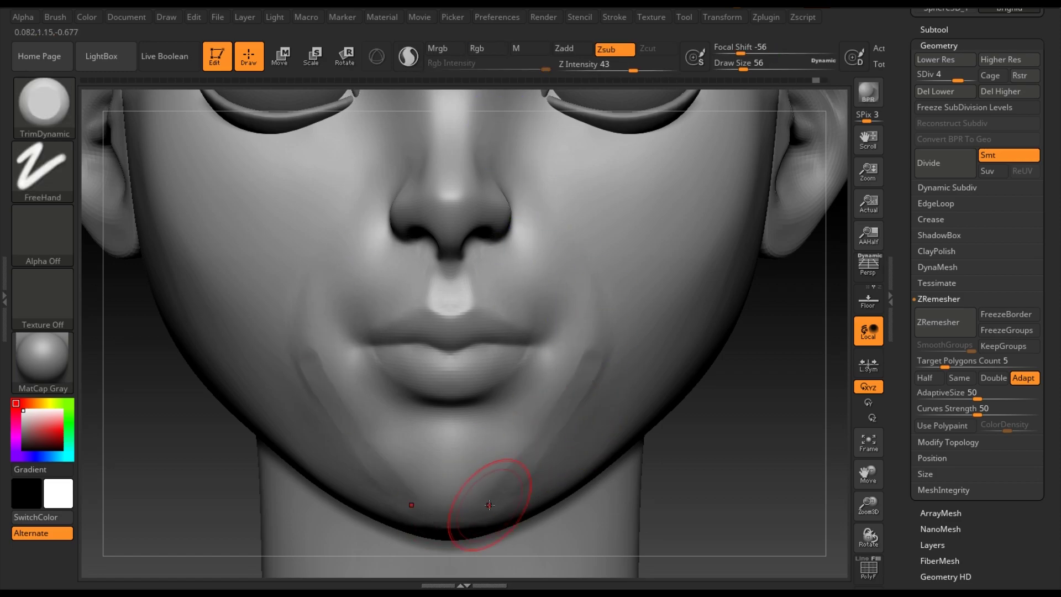
right_click_drag(486, 493, 638, 396)
right_click_drag(497, 404, 518, 346, "shift")
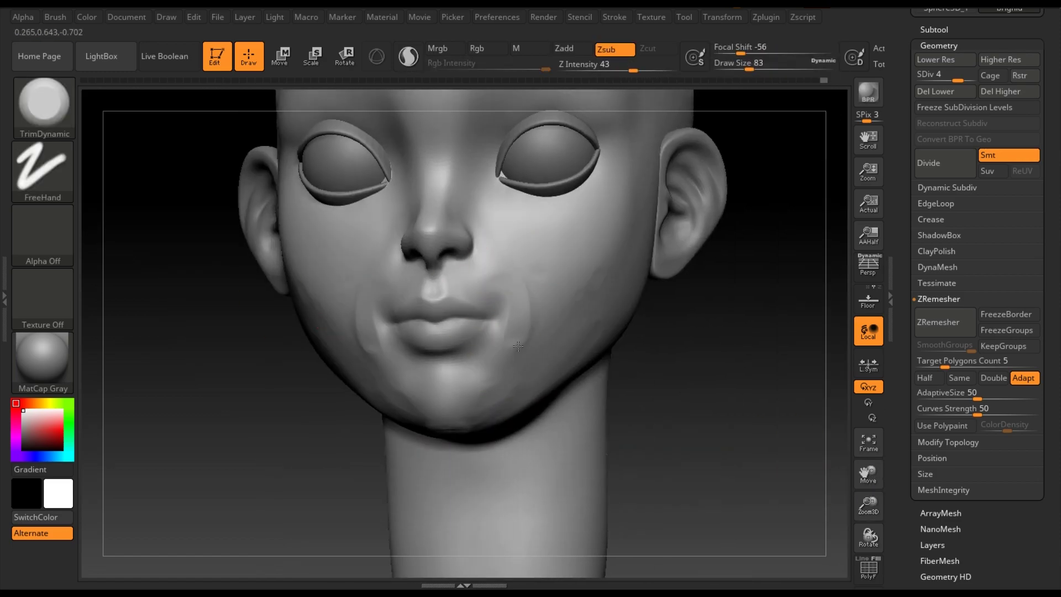
key("shift+d")
key("space")
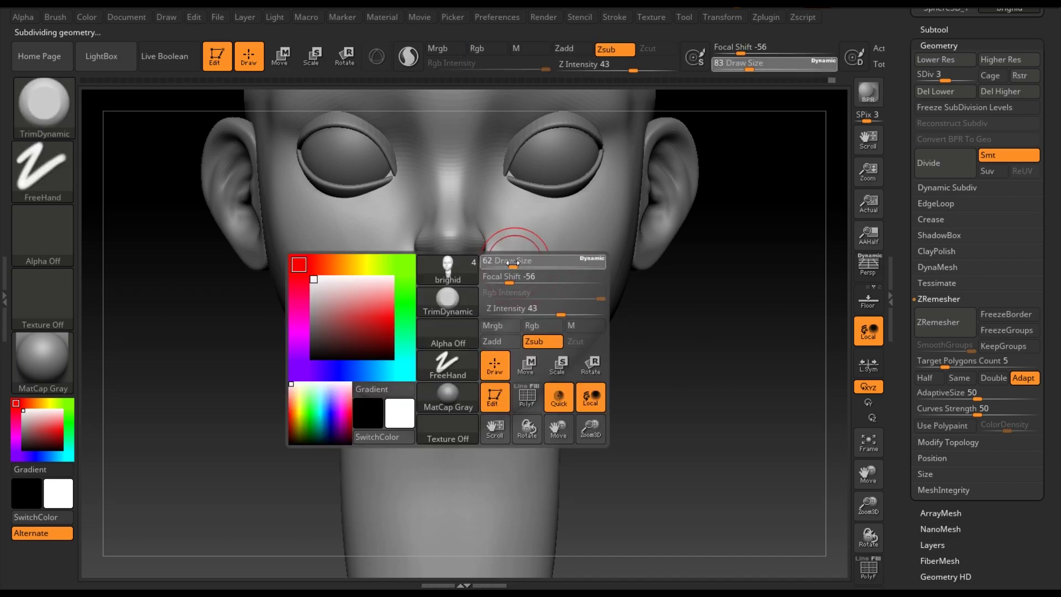
Mask the lips, scale them with Transpose at SDiv 2, then unmask and return to SDiv 3.
left_click_drag(387, 321, 673, 318, "ctrl")
key("shift+d")
key("e")
left_click_drag(457, 353, 449, 182)
key("q")
key("d")
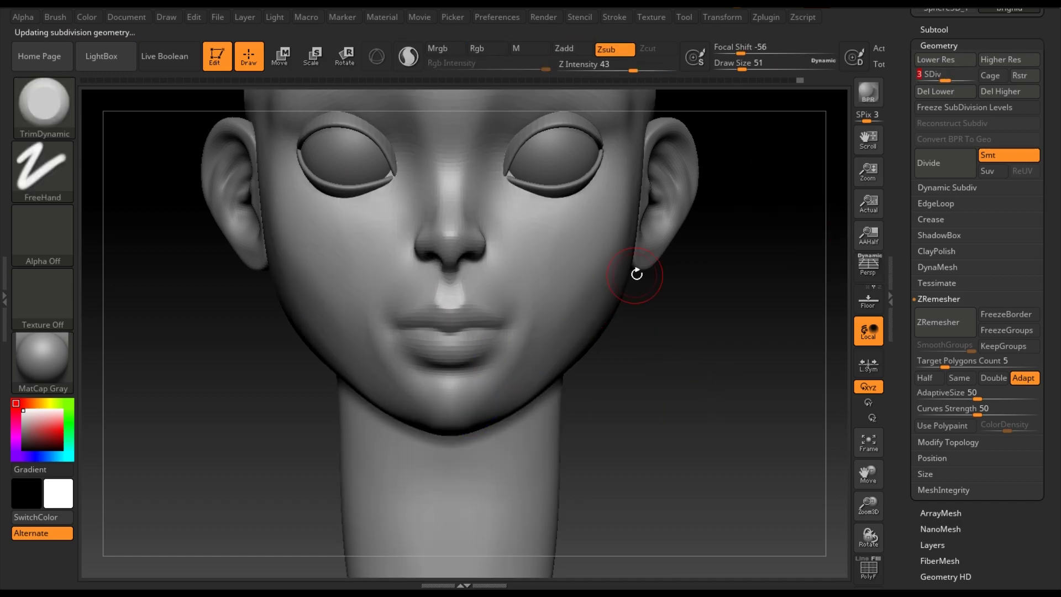
Work the right cheek with ClayBuildup strokes, then select TrimDynamic.
left_click_drag(608, 376, 765, 438)
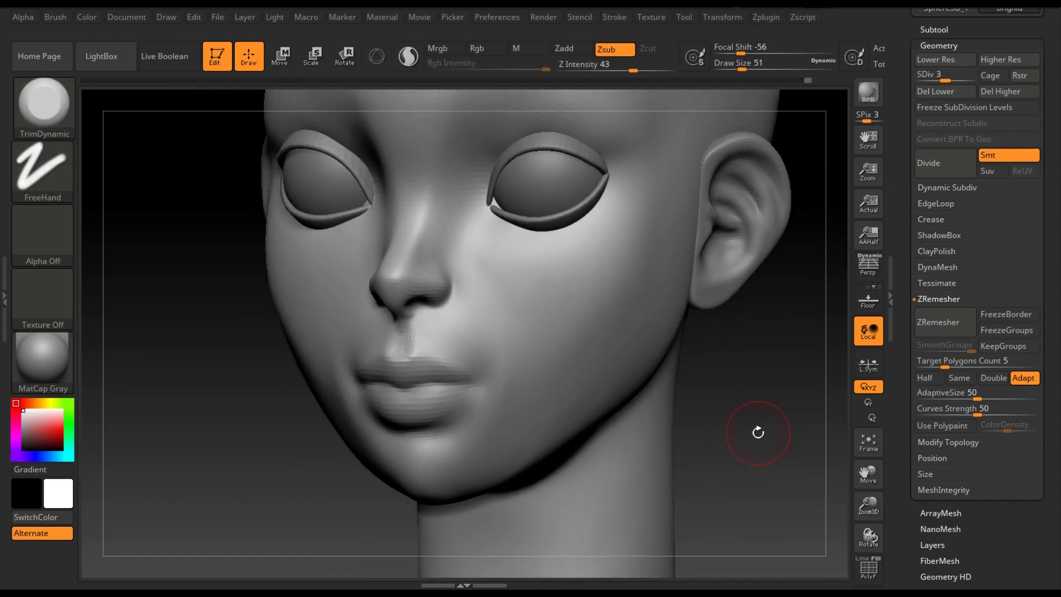
key("b")
key("c")
key("b")
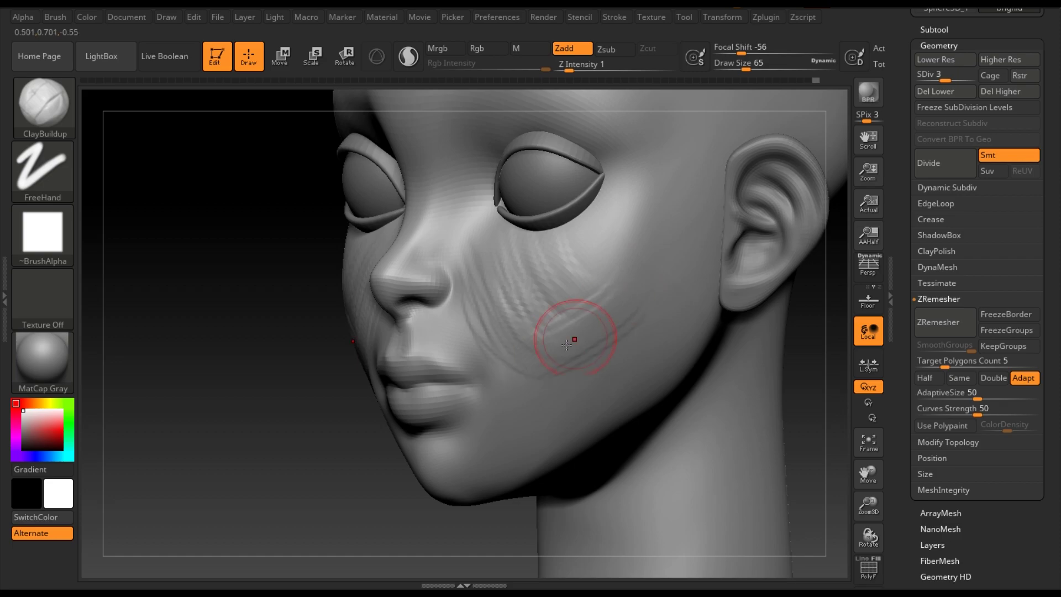
left_click_drag(544, 266, 487, 276, "shift")
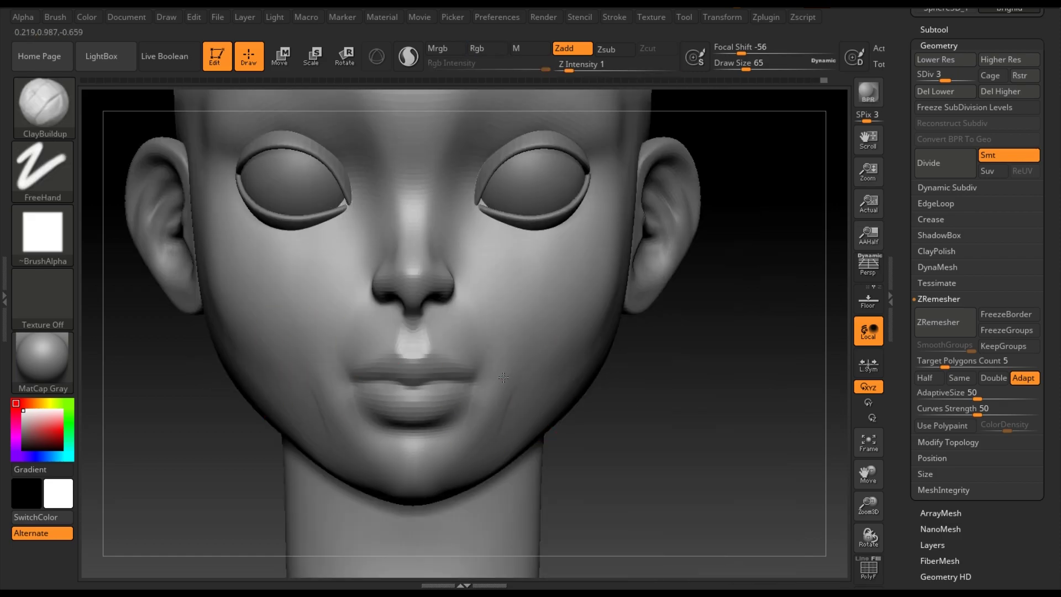
key("b")
key("t")
key("d")
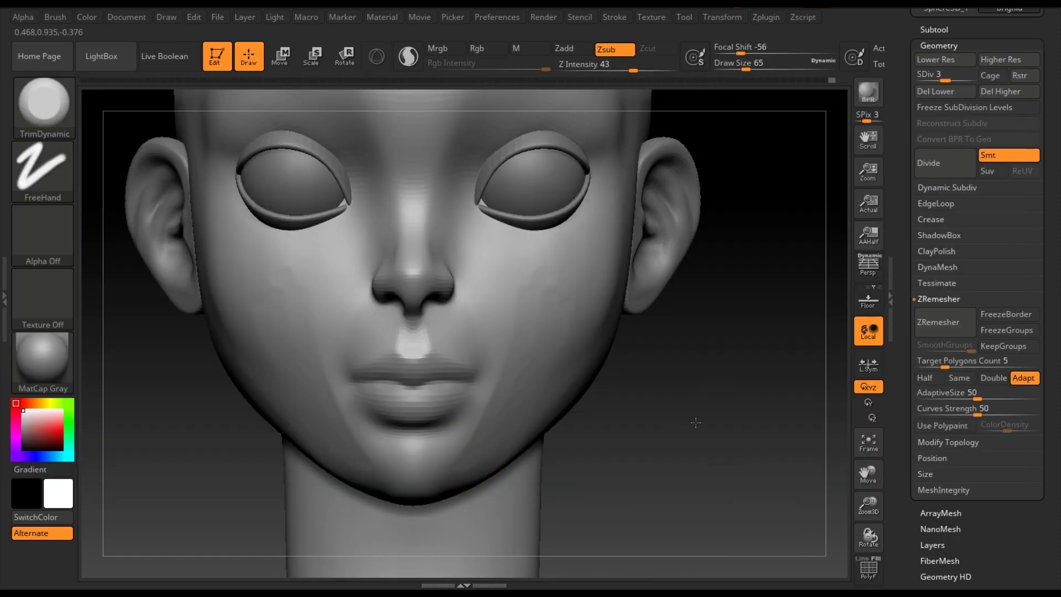
Trim flatter jaw and under-jaw planes at brush size 37, then smooth.
left_click_drag(695, 423, 602, 308)
left_click_drag(482, 227, 657, 312)
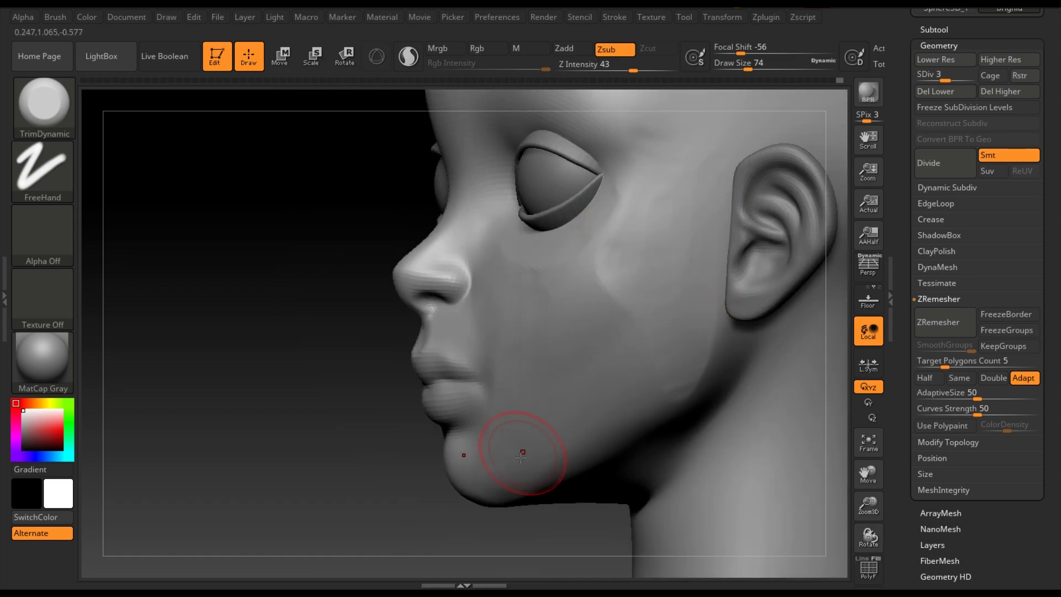
mouse_move(500, 474)
left_mouse_down()
mouse_move(536, 490)
mouse_move(509, 419)
mouse_move(462, 438)
mouse_move(478, 310)
left_mouse_up()
key("space")
left_click_drag(432, 324, 383, 327)
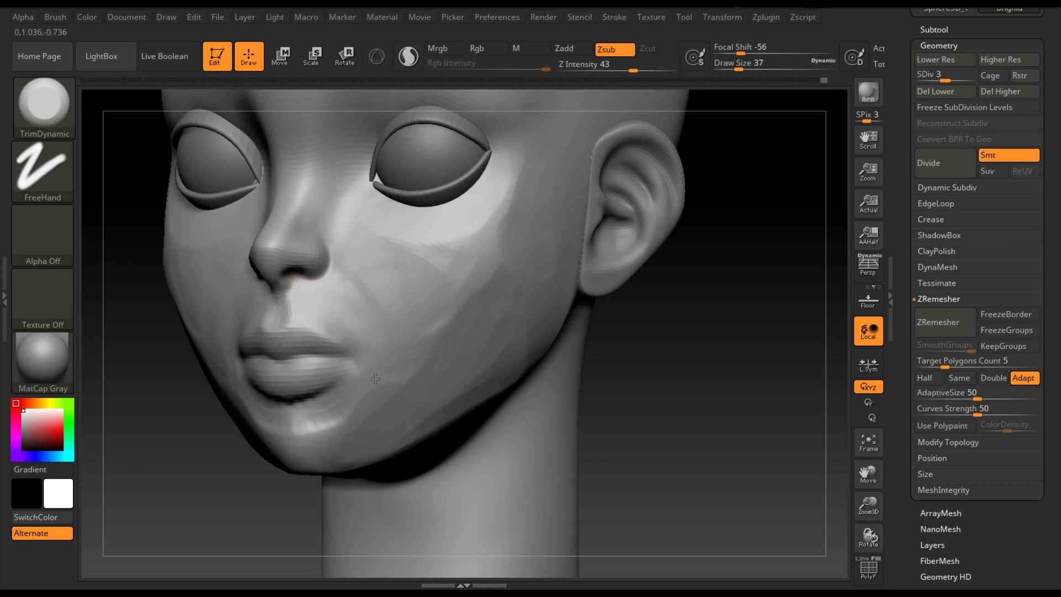
key("space")
key("shift")
key("space")
key("shift")
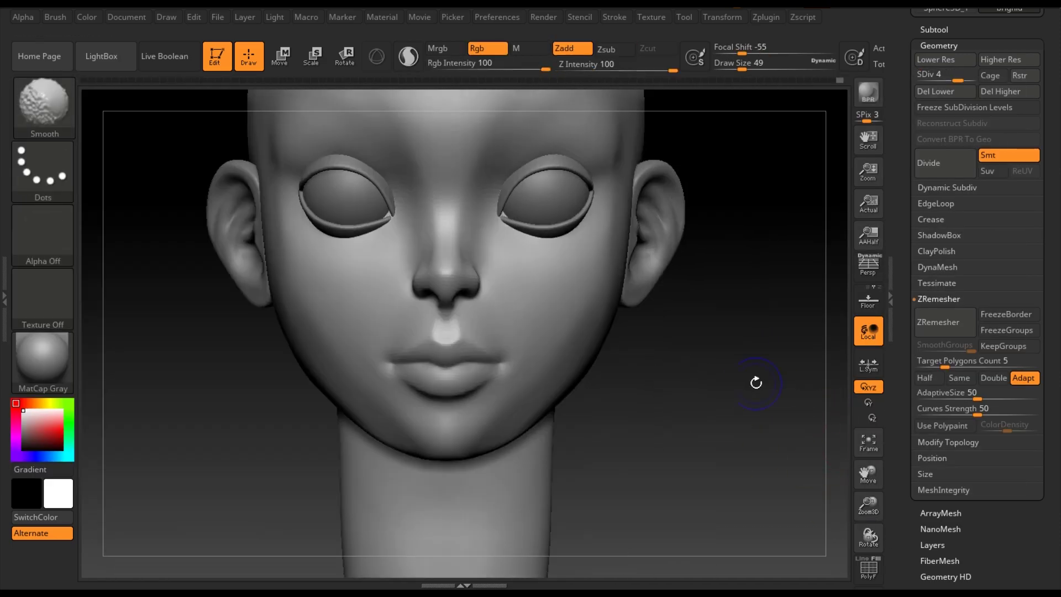
In side profile, shift the unmasked nose with a Transpose Move line.
left_click_drag(756, 383, 763, 426)
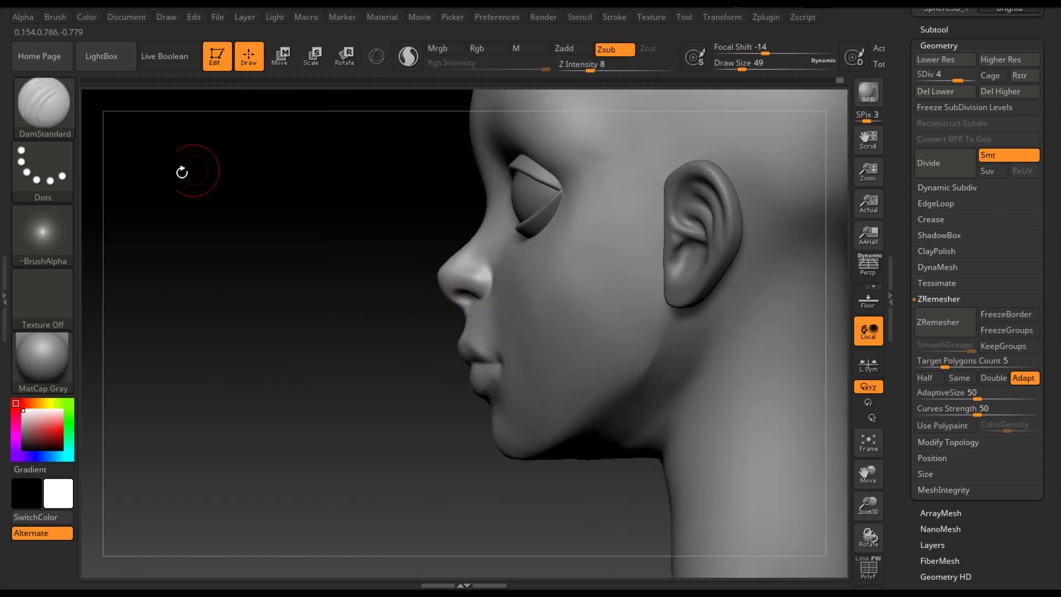
key("b")
key("m")
key("v")
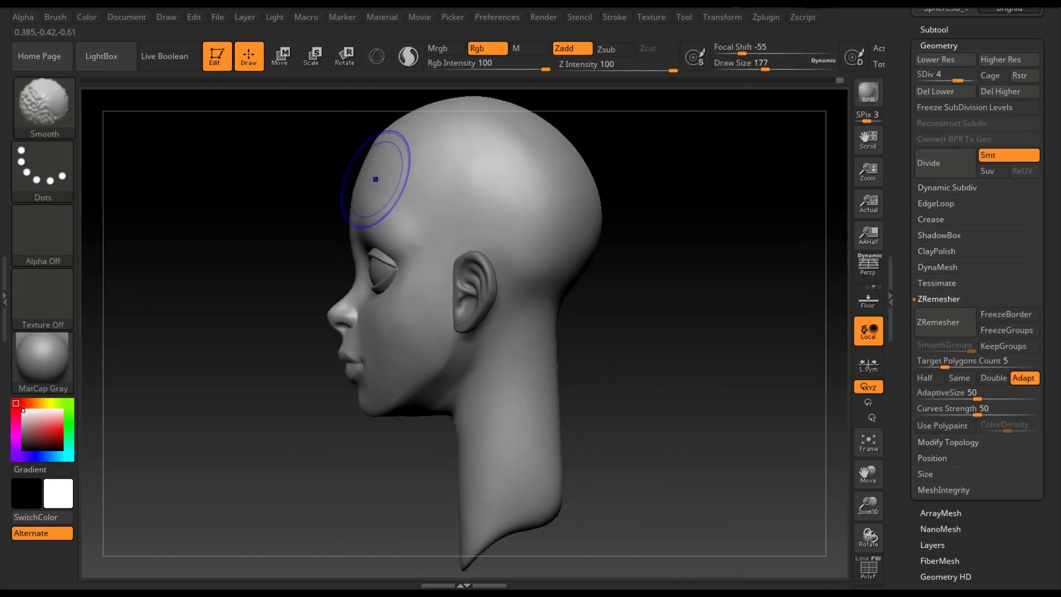
key("w")
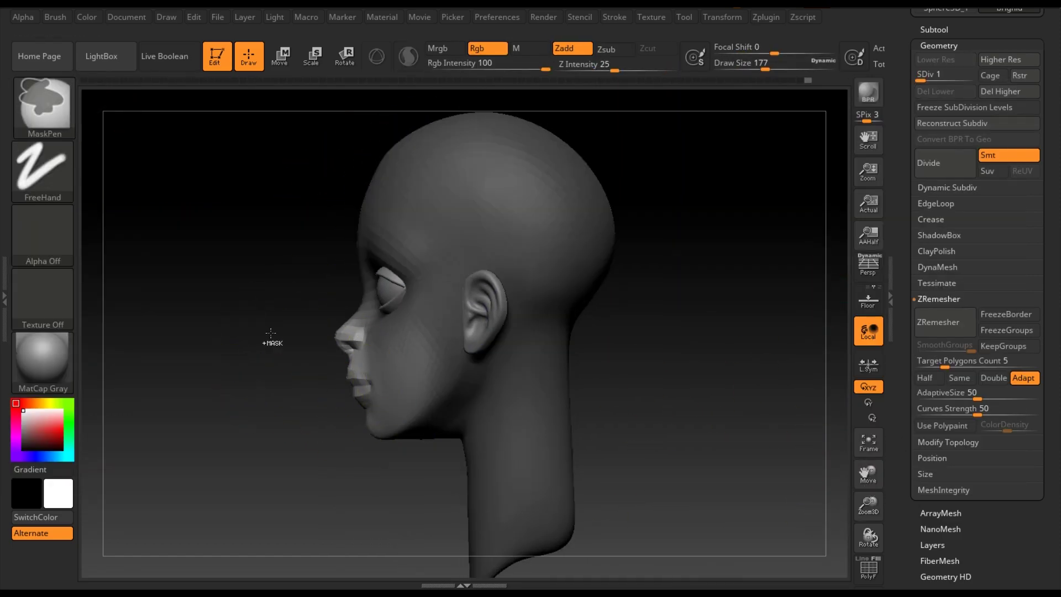
left_click_drag(349, 319, 347, 362, "ctrl")
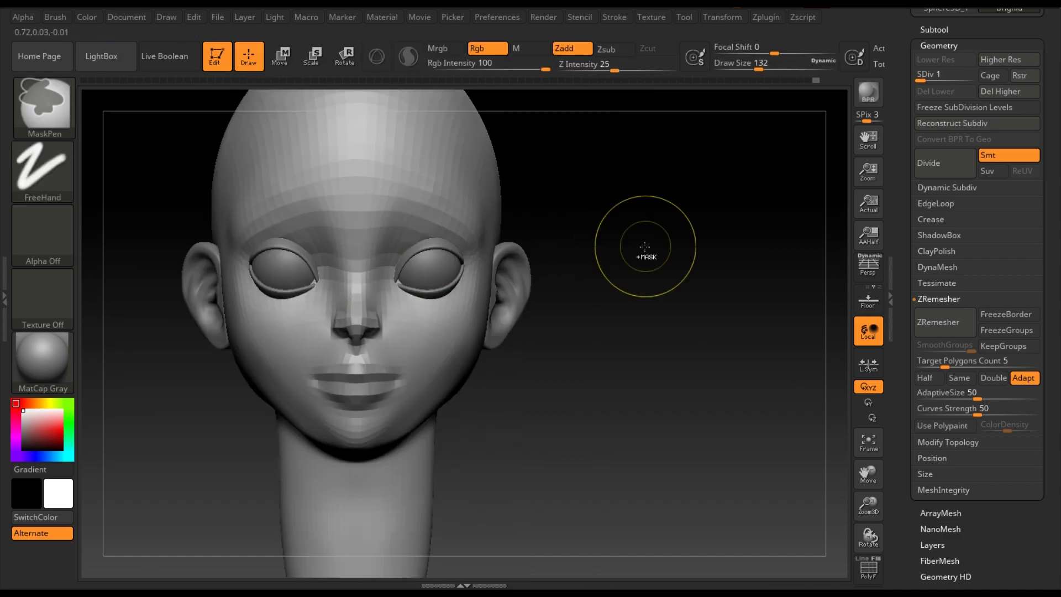
Return to a straight front view and select the TrimDynamic brush.
mouse_move(699, 374)
left_mouse_down()
mouse_move(590, 505)
mouse_move(586, 309)
left_mouse_up()
key("b")
key("t")
key("d")
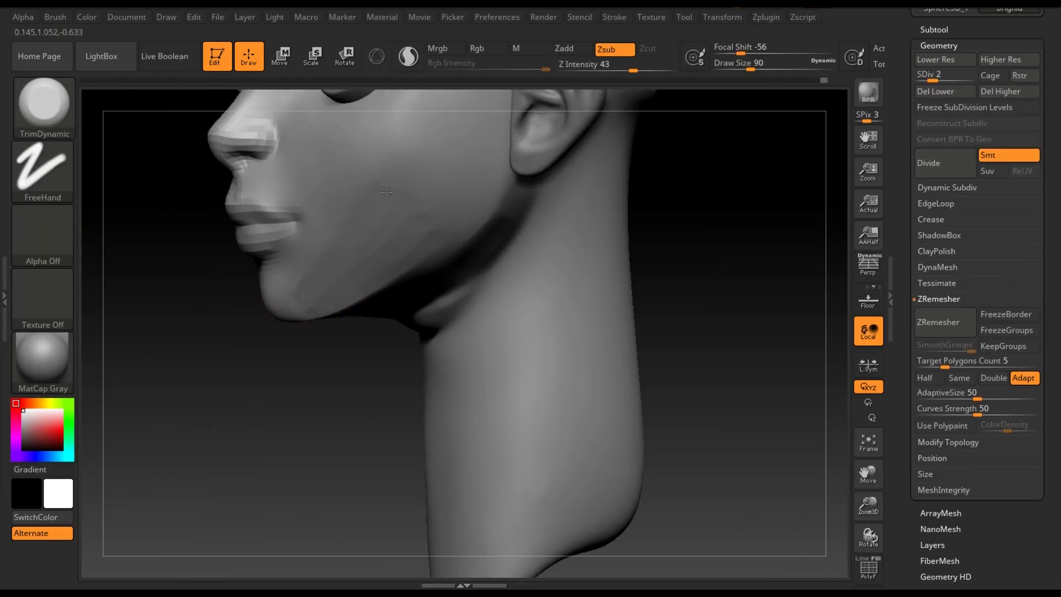
Flatten the cheeks with TrimDynamic from three-quarter and side profile views.
left_click_drag(387, 192, 310, 290)
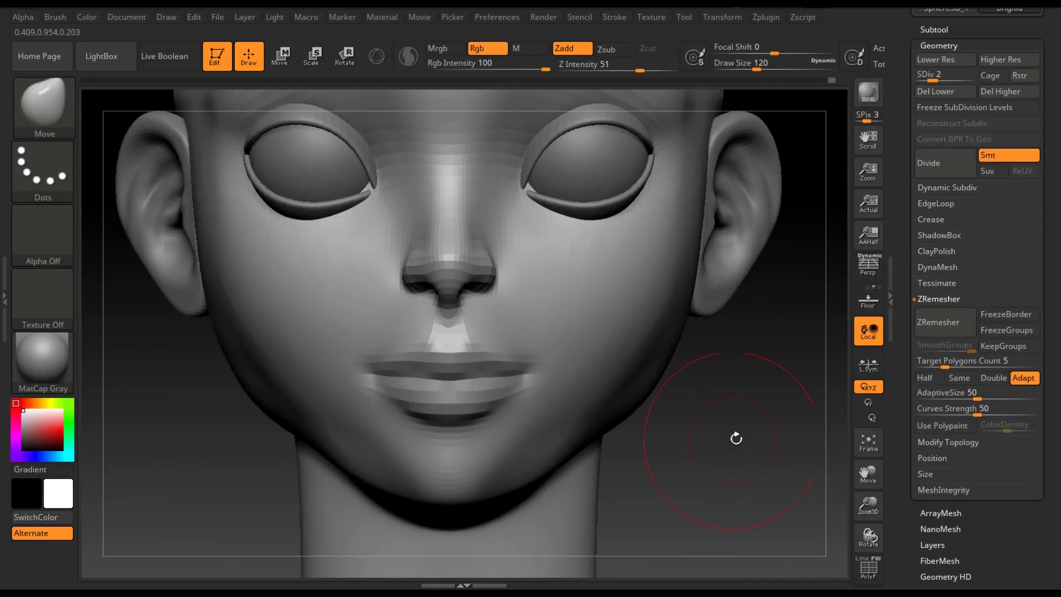
key("b")
key("t")
key("d")
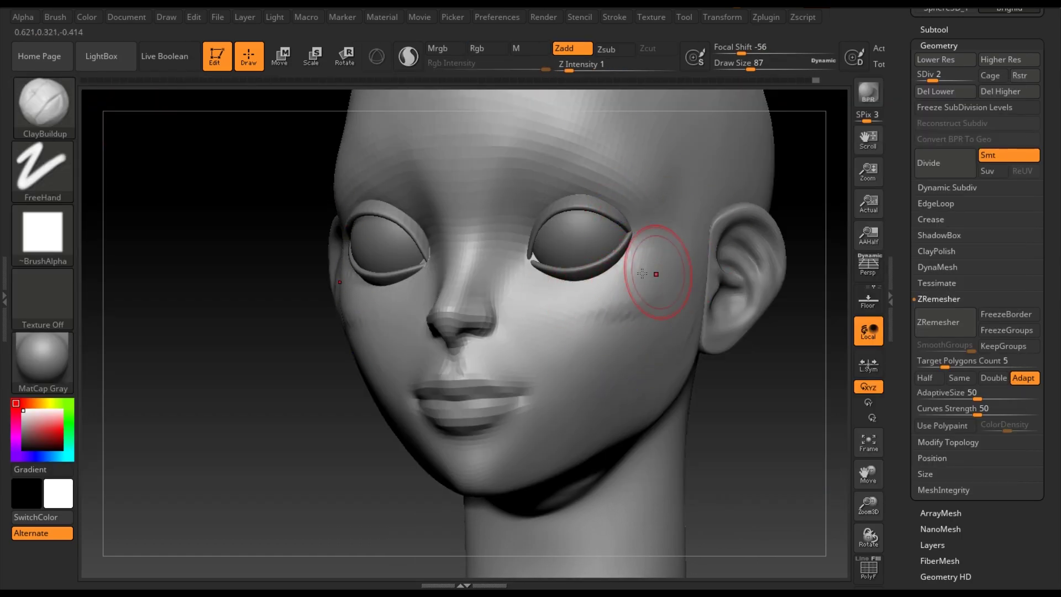
left_click_drag(774, 415, 357, 393)
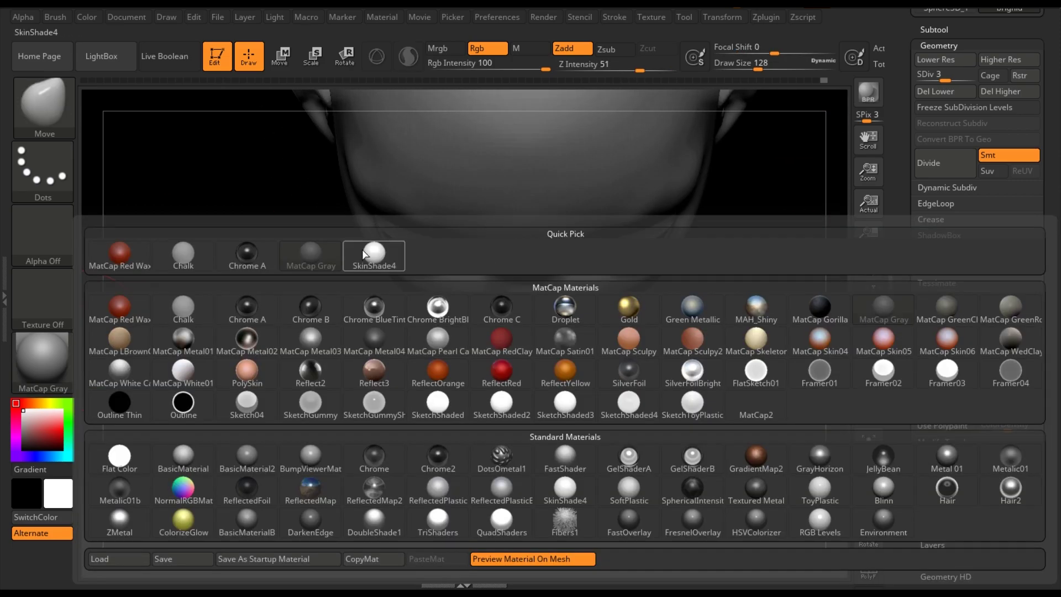
Preview the head in SkinShade4 from several angles, then revert to MatCap Gray.
left_click(363, 254)
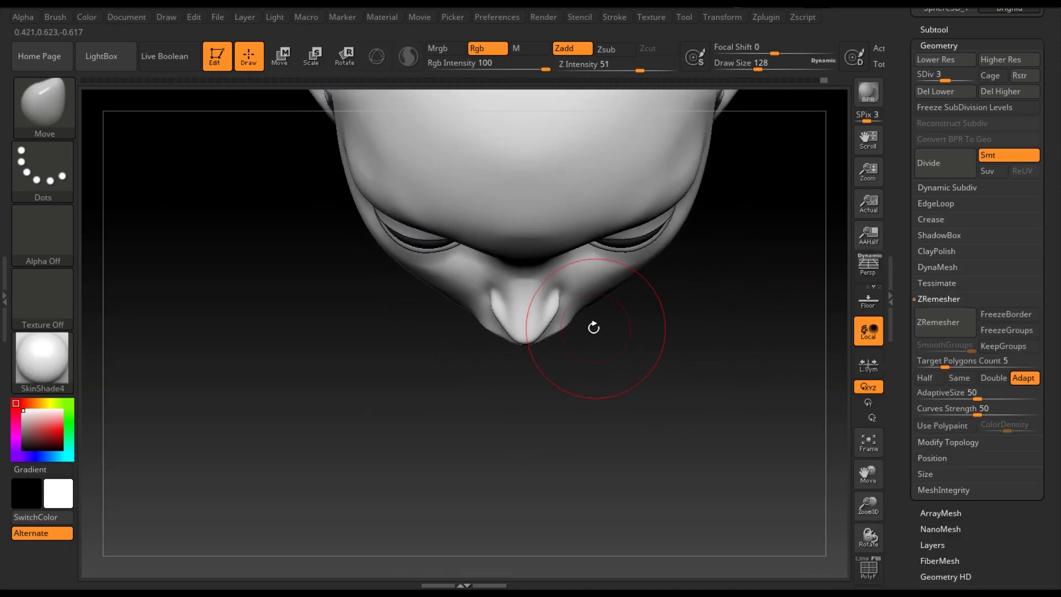
mouse_move(551, 227)
left_mouse_down()
mouse_move(609, 227)
mouse_move(545, 280)
mouse_move(576, 244)
mouse_move(689, 259)
left_mouse_up()
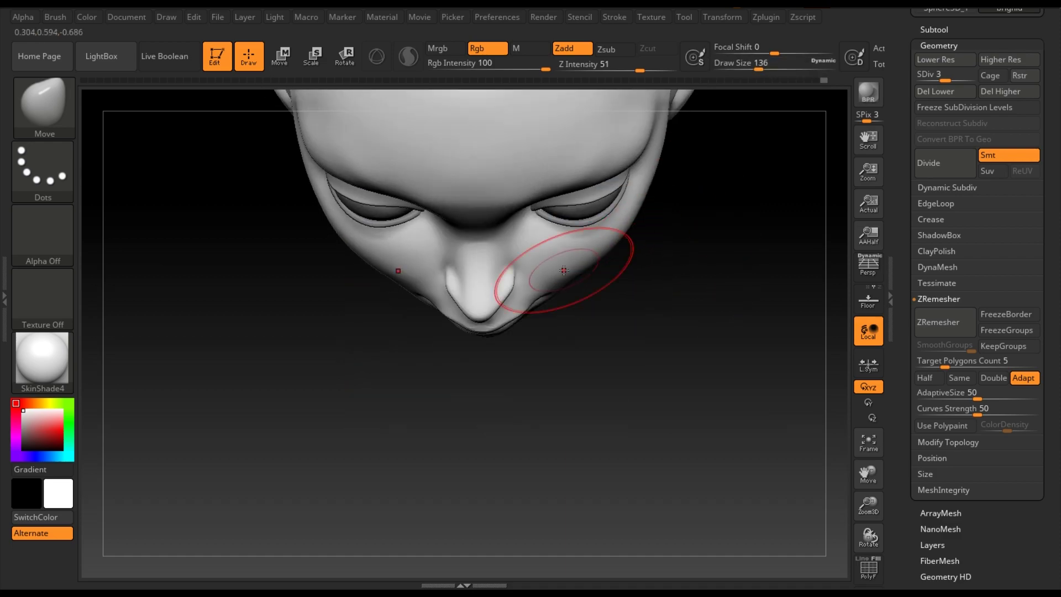
left_click_drag(651, 191, 621, 209)
mouse_move(597, 286)
left_mouse_down()
mouse_move(611, 407)
mouse_move(549, 360)
left_mouse_up()
mouse_move(664, 424)
left_mouse_down("shift")
mouse_move(563, 383)
mouse_move(570, 451)
mouse_move(518, 475)
left_mouse_up("shift")
key("m")
left_click(301, 250)
Pull the jaw and cheek downward symmetrically with the Move brush.
mouse_move(544, 417)
left_mouse_down("shift")
mouse_move(639, 331)
mouse_move(668, 398)
left_mouse_up("shift")
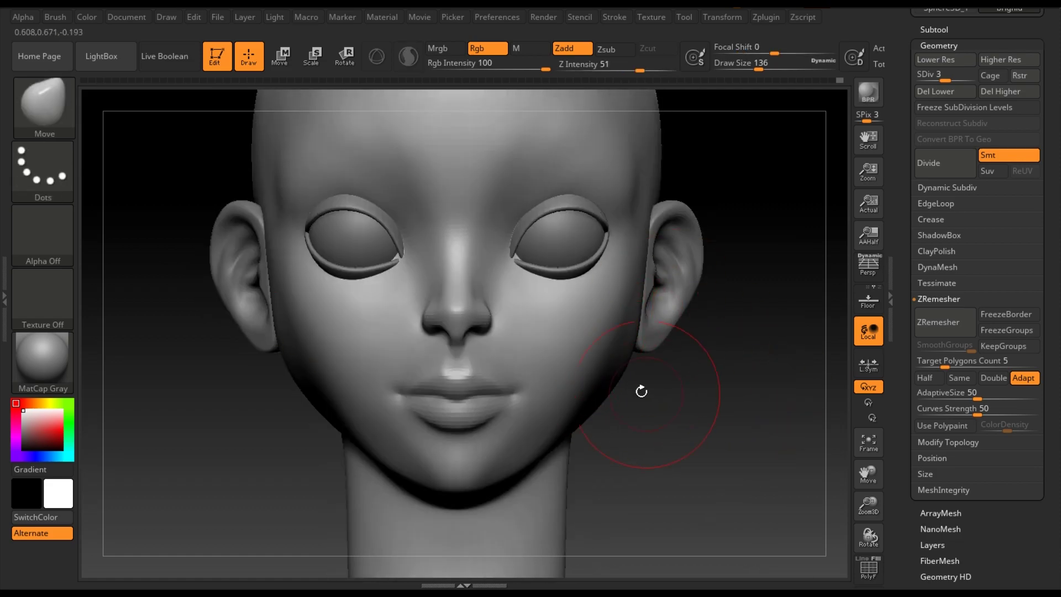
mouse_move(587, 408)
left_mouse_down()
mouse_move(704, 407)
mouse_move(603, 410)
left_mouse_up()
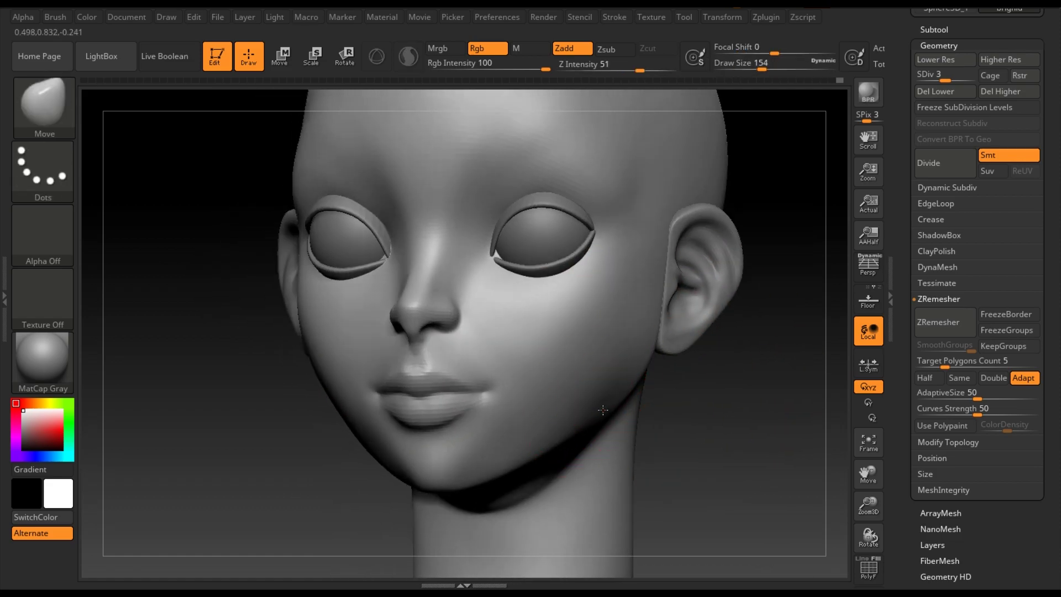
mouse_move(530, 423)
left_mouse_down()
mouse_move(537, 452)
mouse_move(451, 307)
left_mouse_up()
left_click_drag(459, 350, 476, 476)
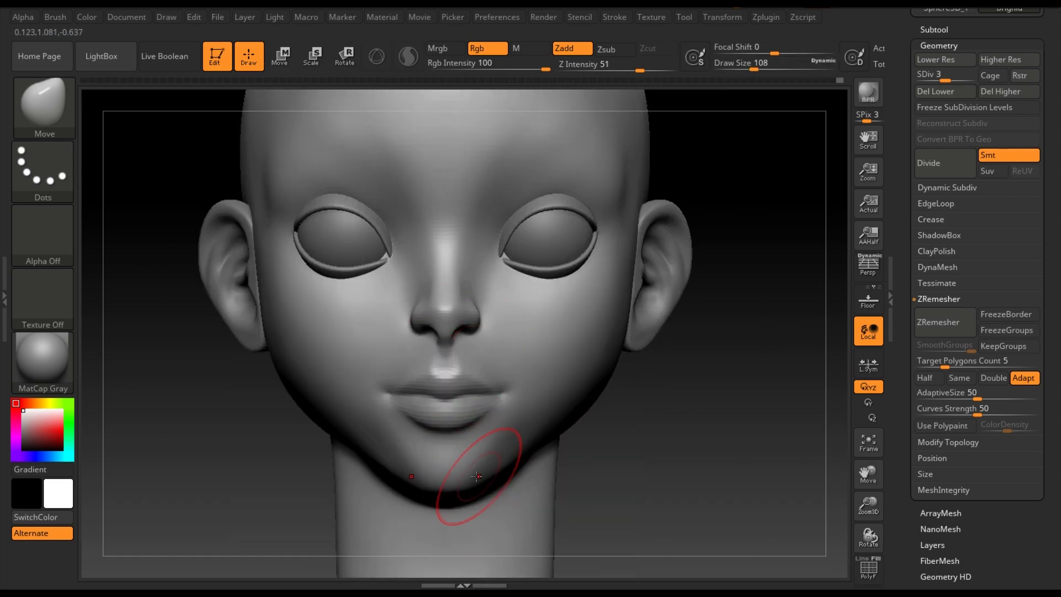
Shrink the brush for the lips, smooth the mouth, and select TrimDynamic in profile.
key("s")
left_click_drag(533, 389, 485, 399)
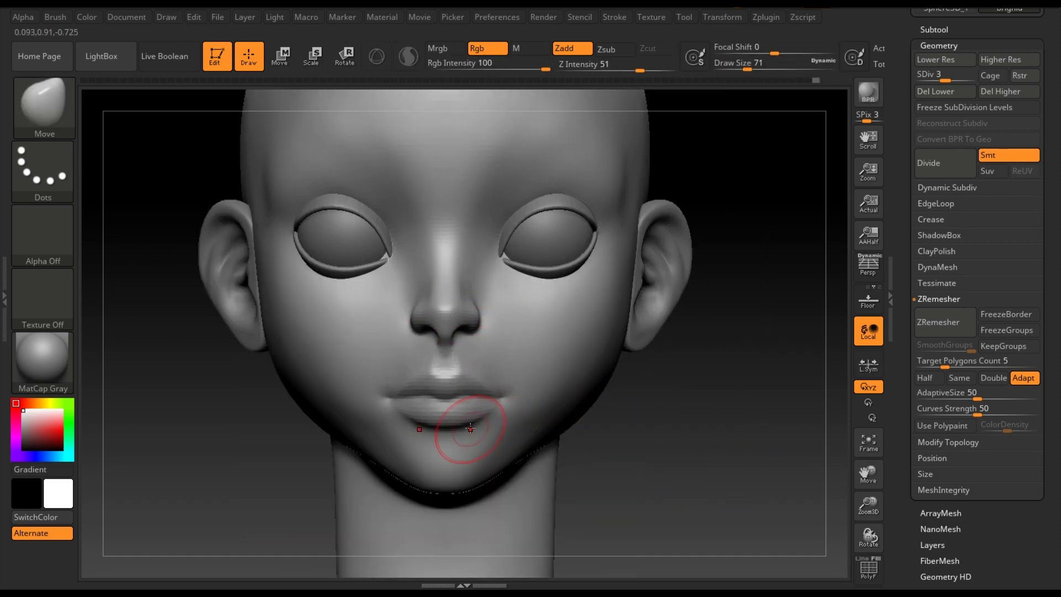
key("space")
left_click_drag(498, 350, 476, 350)
key("shift")
left_click_drag(738, 363, 427, 439, "shift")
key("ctrl")
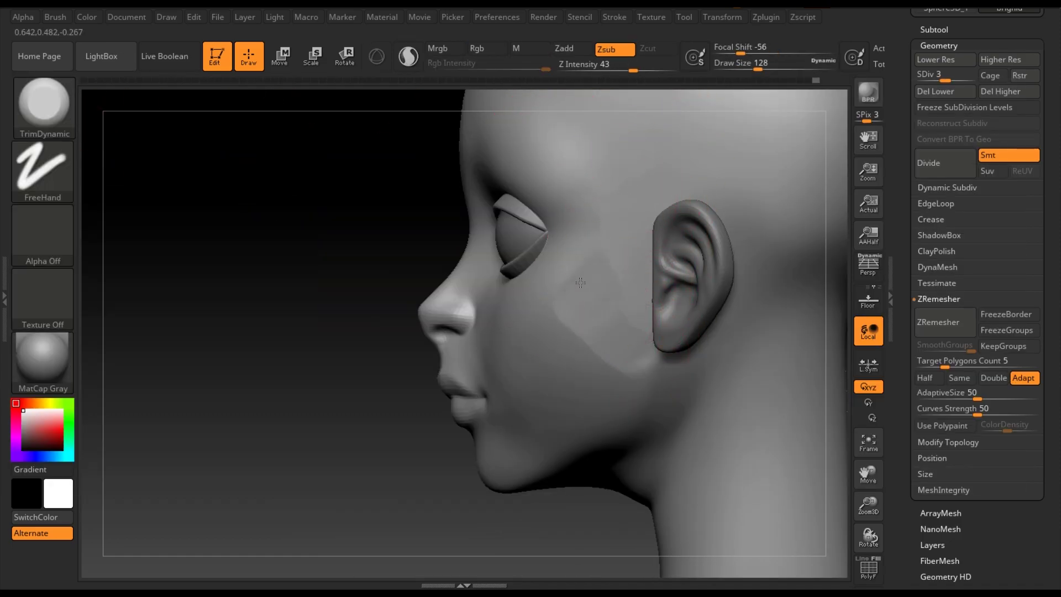
Smooth the top of the forehead and frame the whole head.
left_click_drag(585, 286, 846, 504)
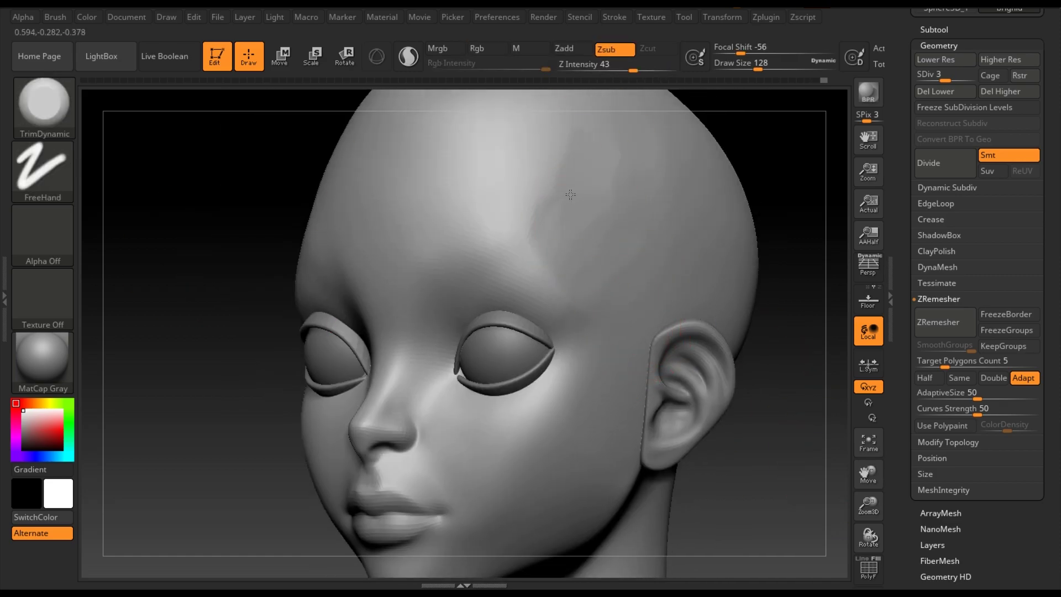
left_click_drag(741, 407, 864, 445, "shift")
left_click(868, 443)
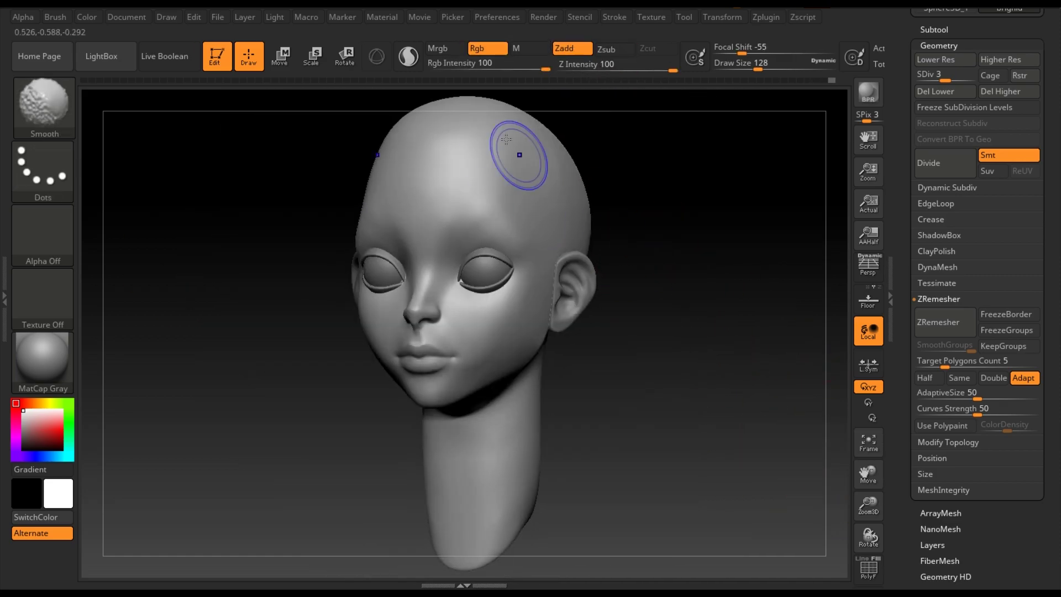
key("b")
key("m")
key("v")
Reshape the ear from behind with Move, then check the cylinder and head subtools.
left_click_drag(746, 433, 685, 293)
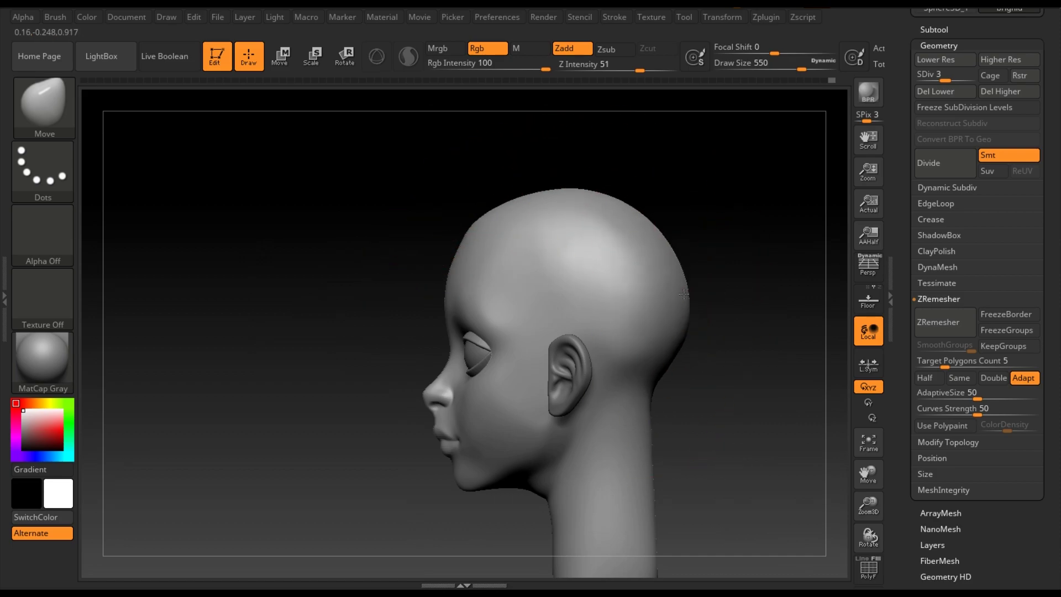
mouse_move(628, 356)
left_mouse_down()
mouse_move(651, 343)
mouse_move(711, 200)
left_mouse_up()
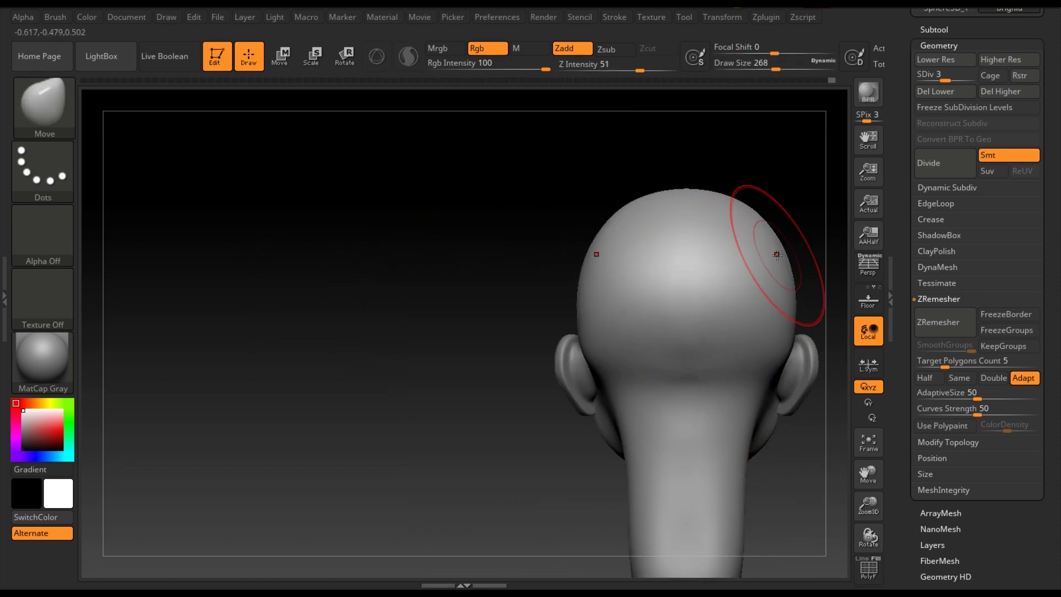
left_click_drag(774, 220, 308, 320)
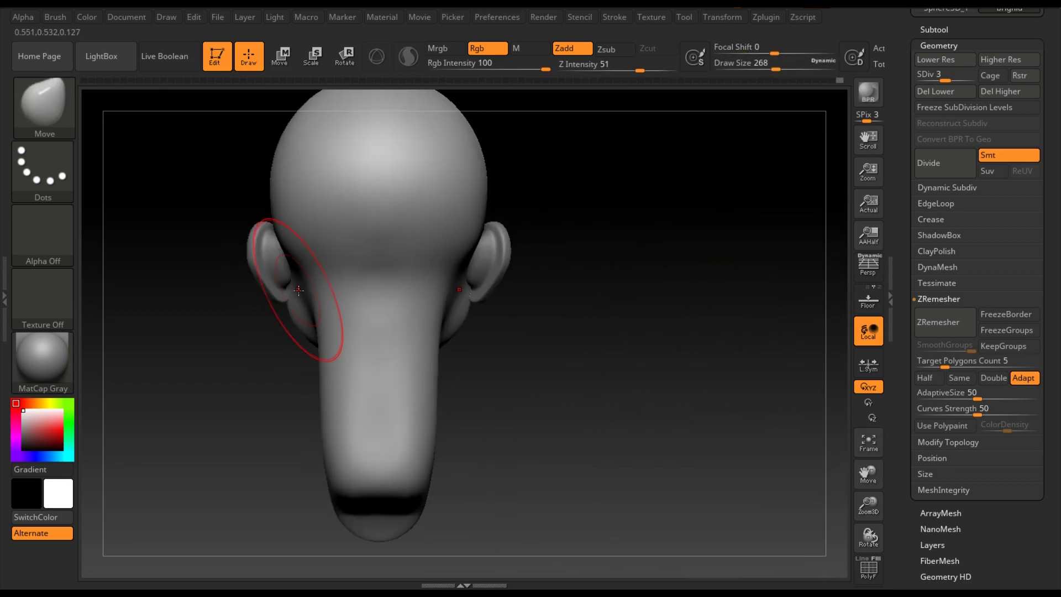
left_click(934, 29)
left_click(941, 80)
mouse_move(296, 265)
left_mouse_down()
mouse_move(712, 318)
mouse_move(610, 305)
mouse_move(829, 458)
mouse_move(147, 369)
left_mouse_up()
left_click(331, 332, "alt")
Apply a skin material to the head, resize the brush, and check the silhouette.
key("m")
left_click(237, 308)
key("space")
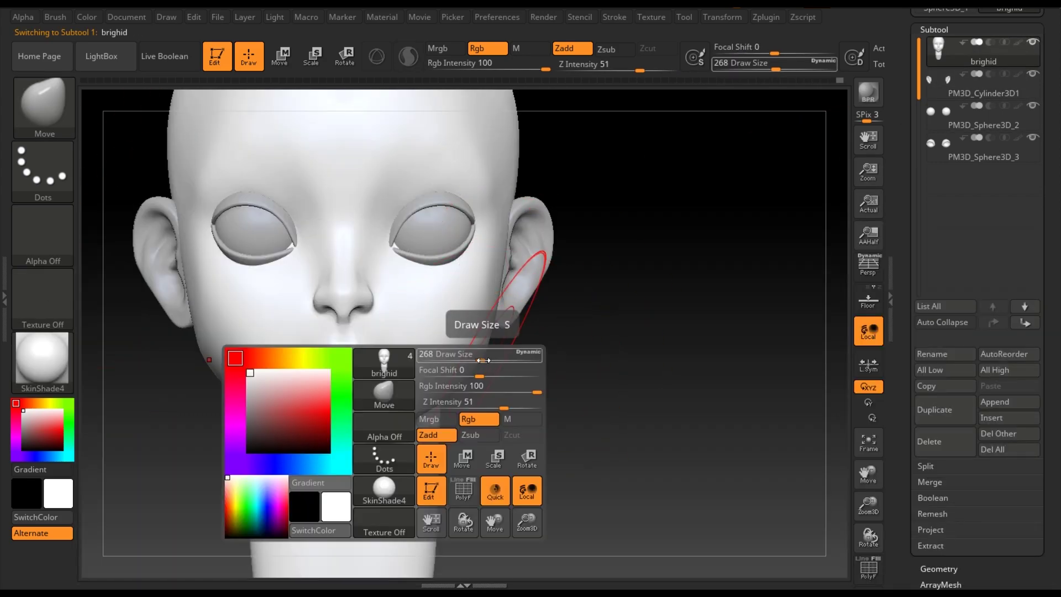
left_click_drag(497, 359, 476, 371)
mouse_move(566, 381)
left_mouse_down()
mouse_move(502, 308)
mouse_move(559, 351)
left_mouse_up()
left_click_drag(601, 258, 550, 358)
Lower the head to SDiv 2 in Geometry settings and restore MatCap Gray.
scroll(978, 331, "down", 5)
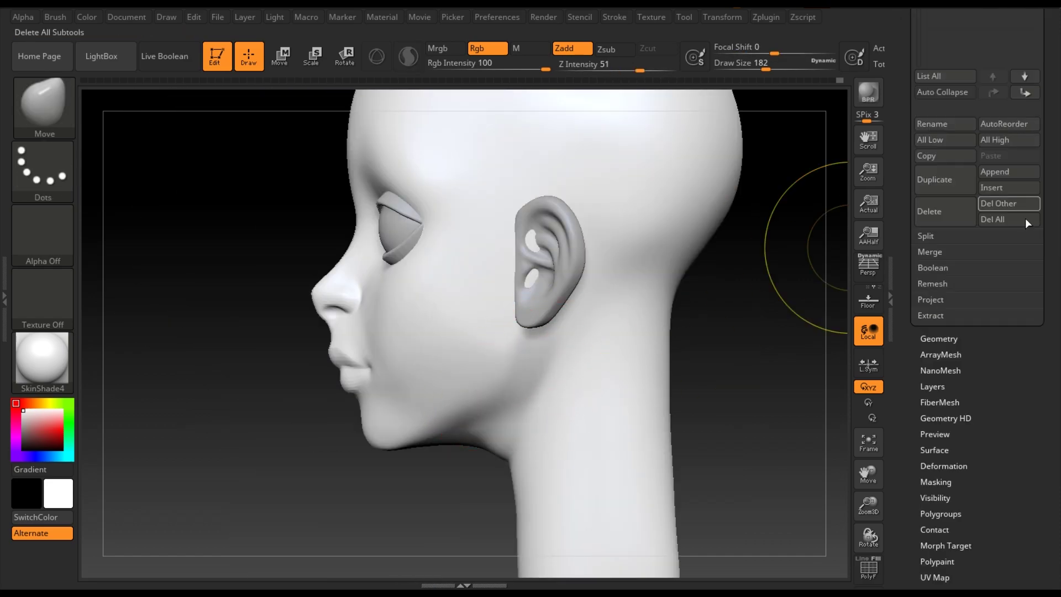
left_click(939, 337)
key("ctrl+d")
key("m")
left_click(311, 254)
mouse_move(531, 404)
left_mouse_down()
mouse_move(450, 403)
mouse_move(654, 386)
mouse_move(685, 403)
mouse_move(635, 398)
mouse_move(682, 383)
mouse_move(553, 331)
mouse_move(386, 331)
left_mouse_up()
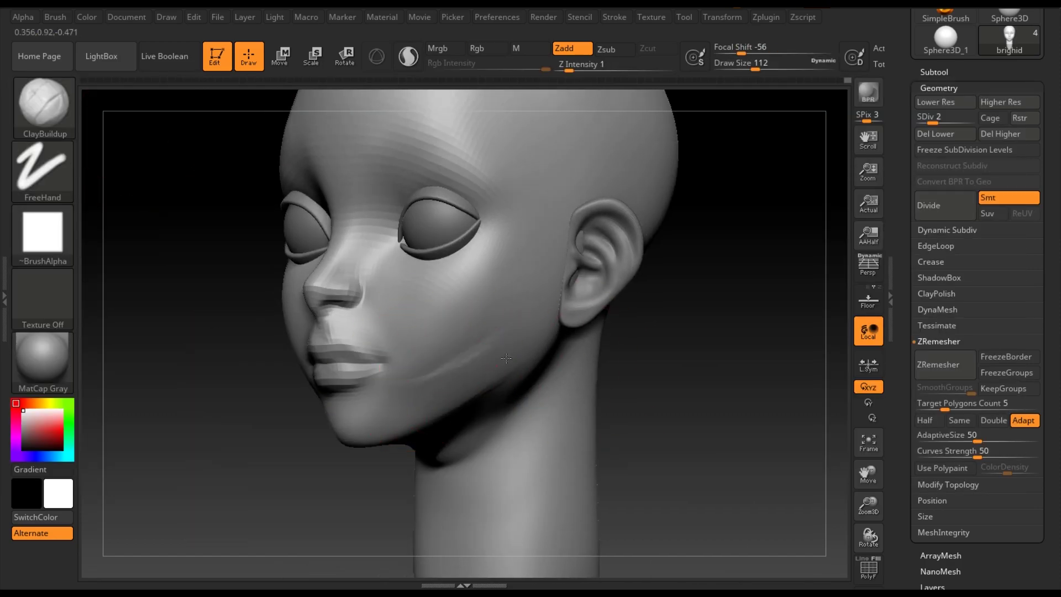
Roll back with the Undo History slider, then shift subdivision levels back to SDiv 4.
left_click_drag(506, 358, 539, 295)
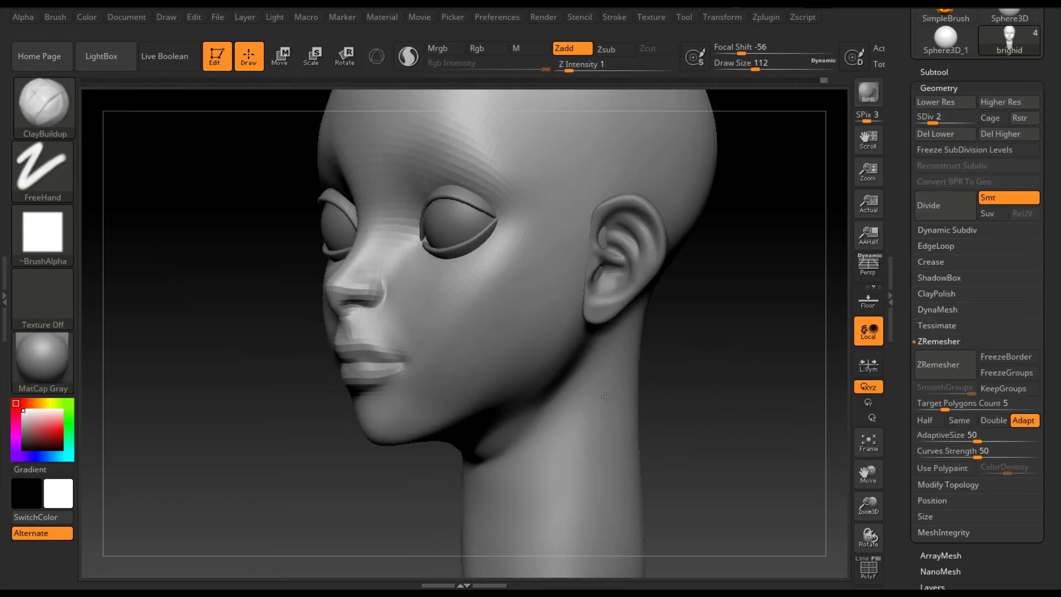
left_click_drag(635, 387, 680, 398)
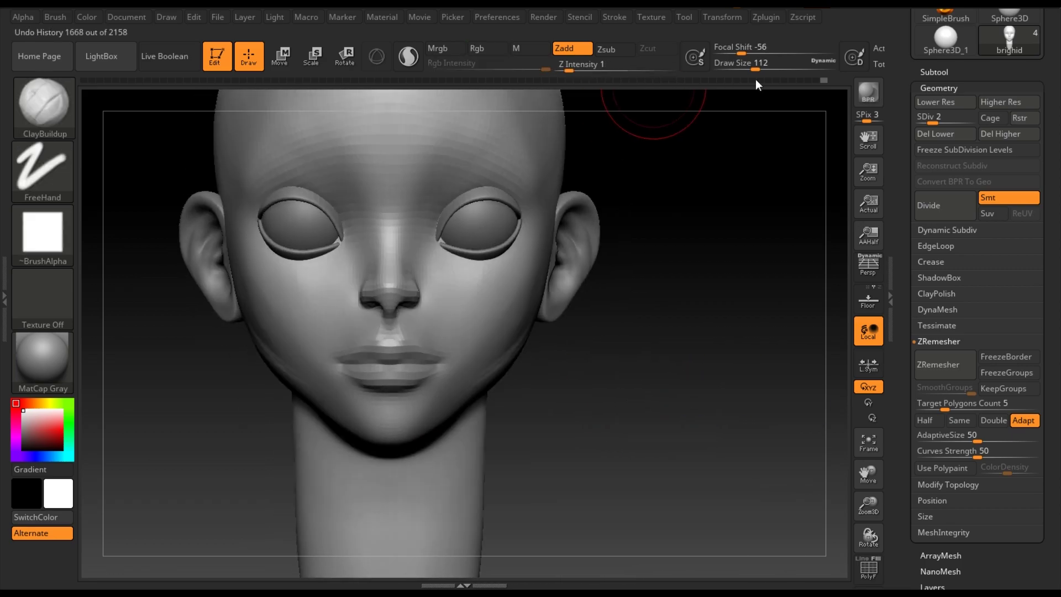
left_click_drag(799, 80, 784, 79)
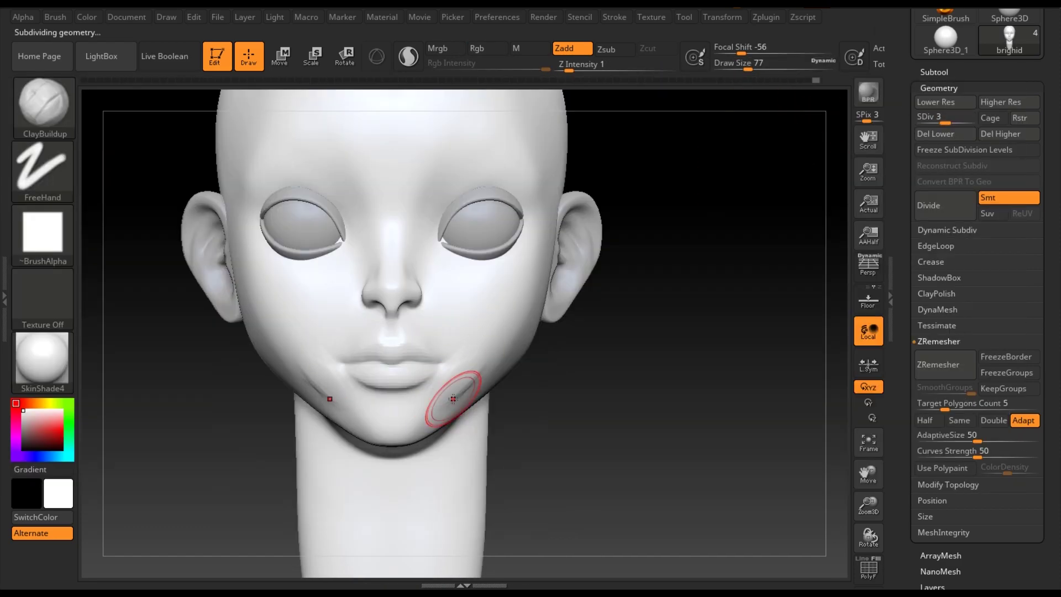
right_click_drag(453, 398, 592, 362)
key("shift+d")
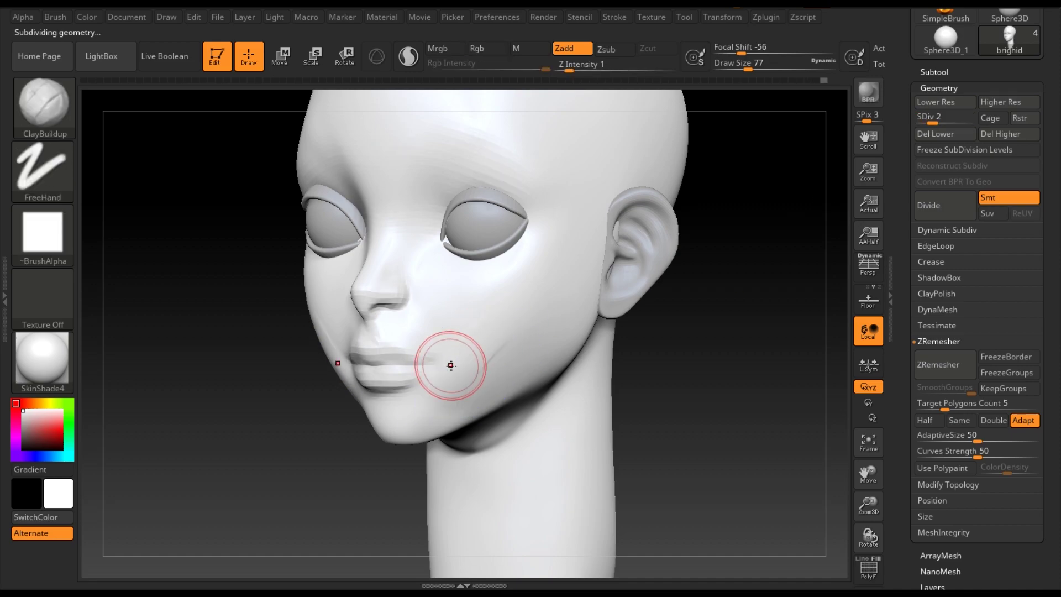
left_click_drag(868, 504, 855, 487)
key("d")
key("d")
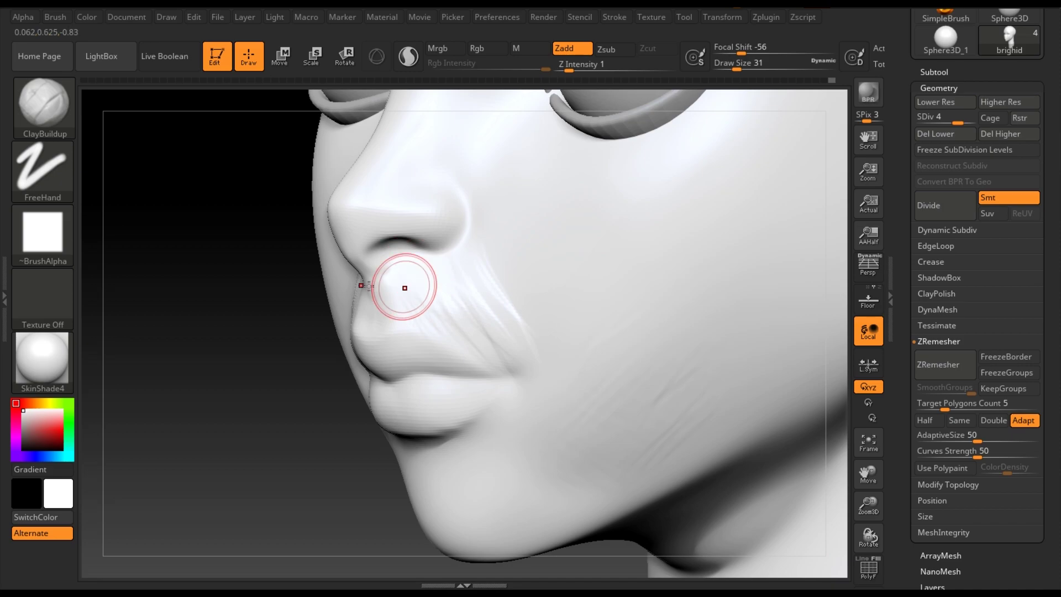
Soften the nasolabial fold with TrimDynamic, Move and smoothing strokes.
key("b")
key("t")
key("d")
key("b")
key("m")
key("v")
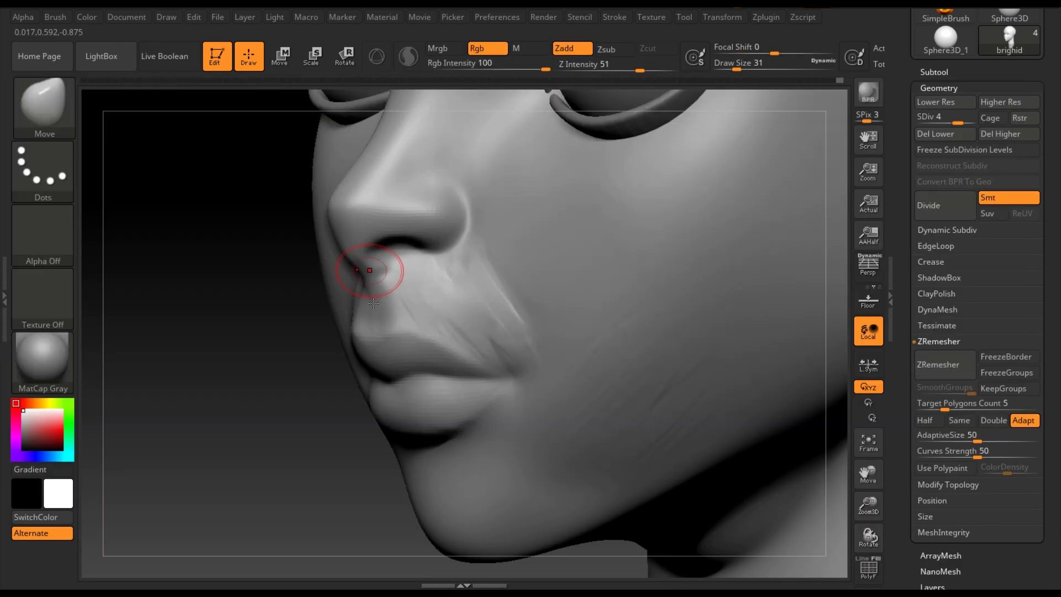
key("shift")
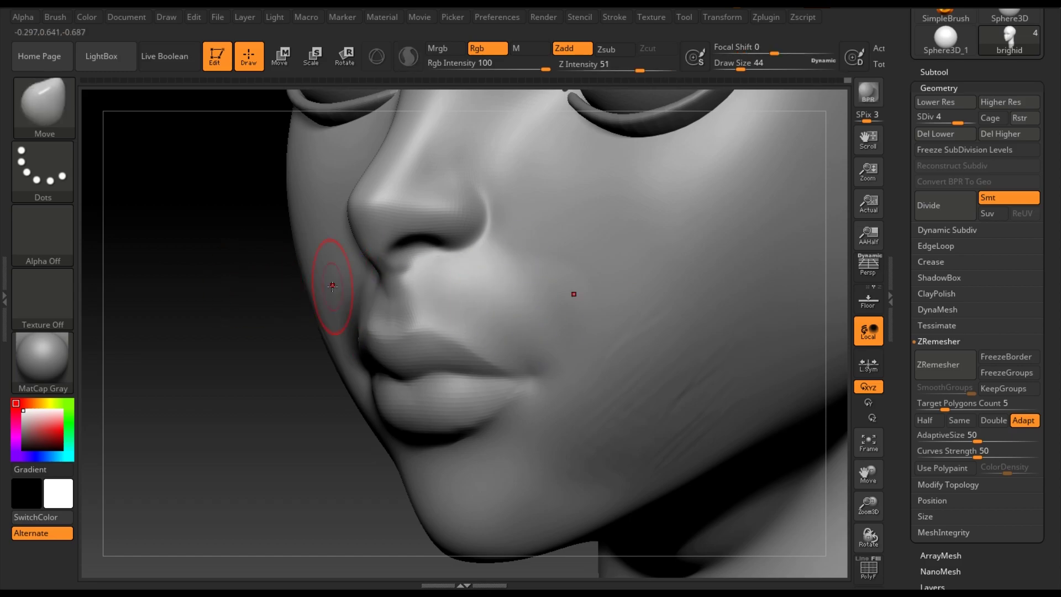
left_click_drag(297, 344, 335, 336)
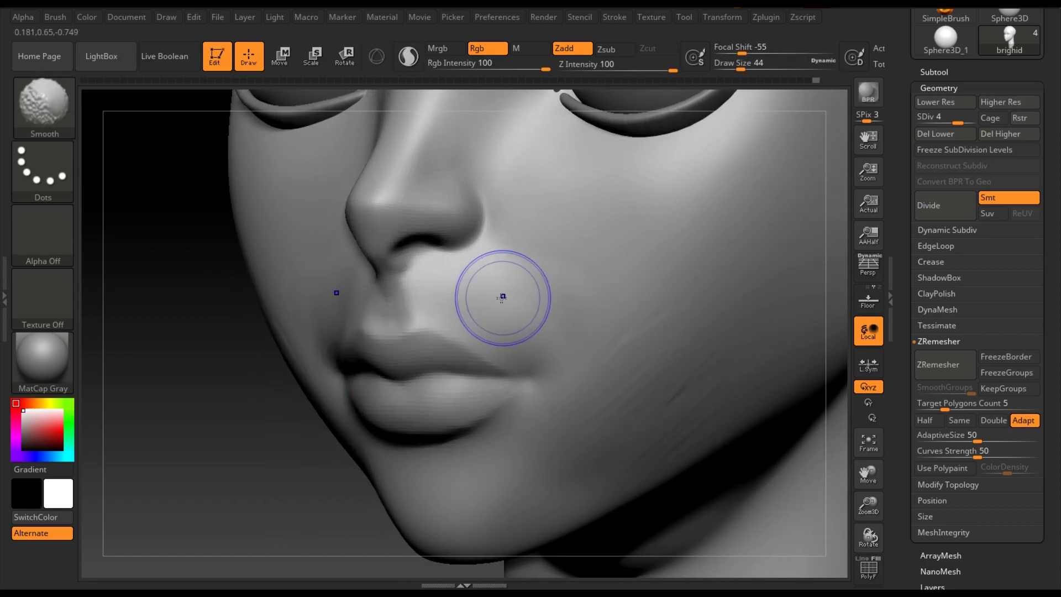
left_click_drag(193, 359, 138, 332)
Select ClayBuildup, then smooth the streaky marks beside the mouth and below the lower lip.
left_click(44, 105)
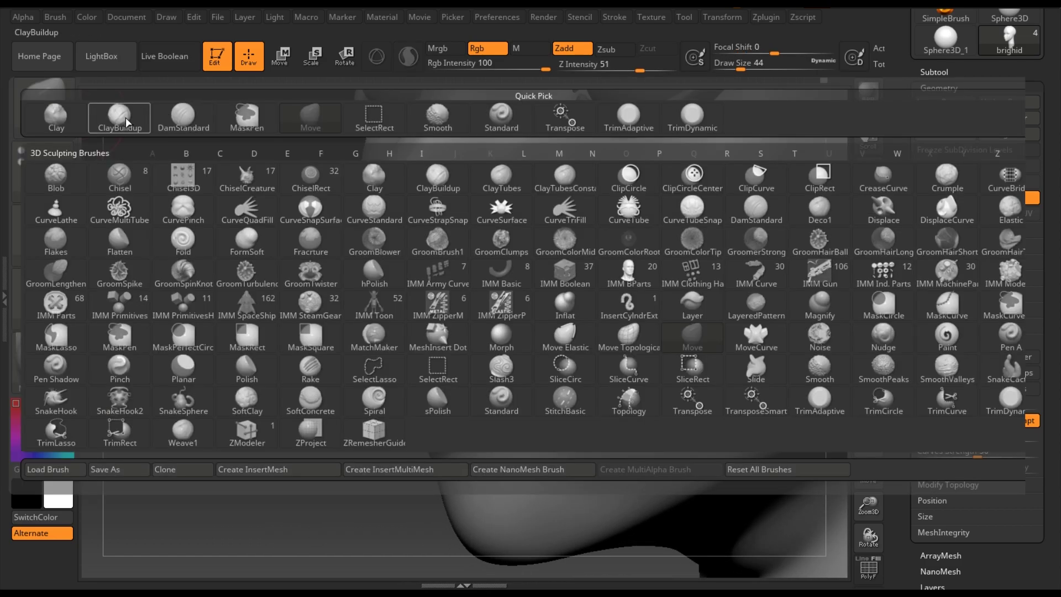
left_click(126, 123)
key("space")
key("shift")
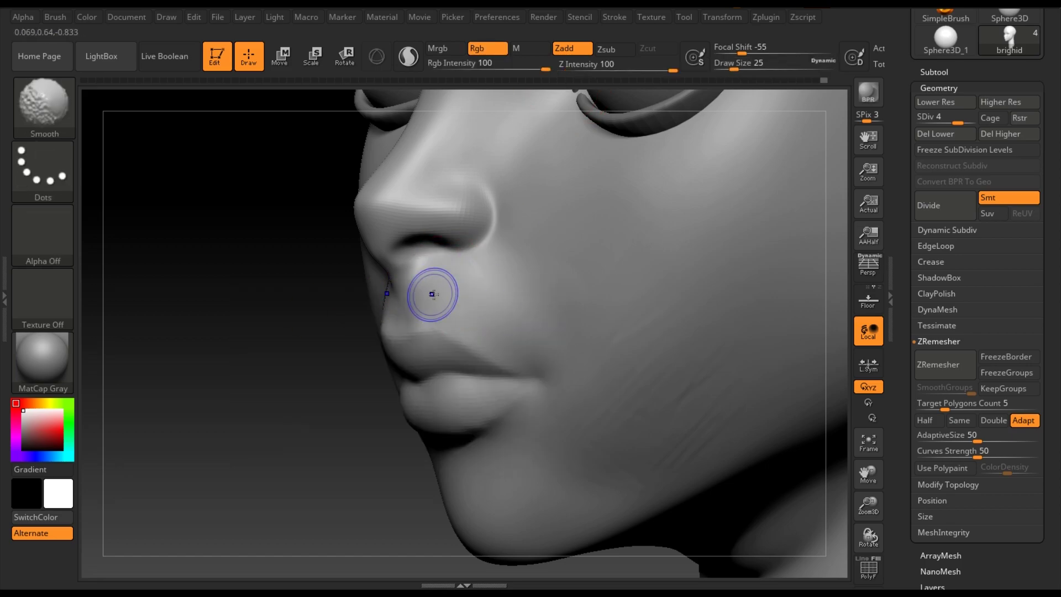
left_click_drag(332, 353, 277, 346)
left_click_drag(501, 326, 504, 319, "shift")
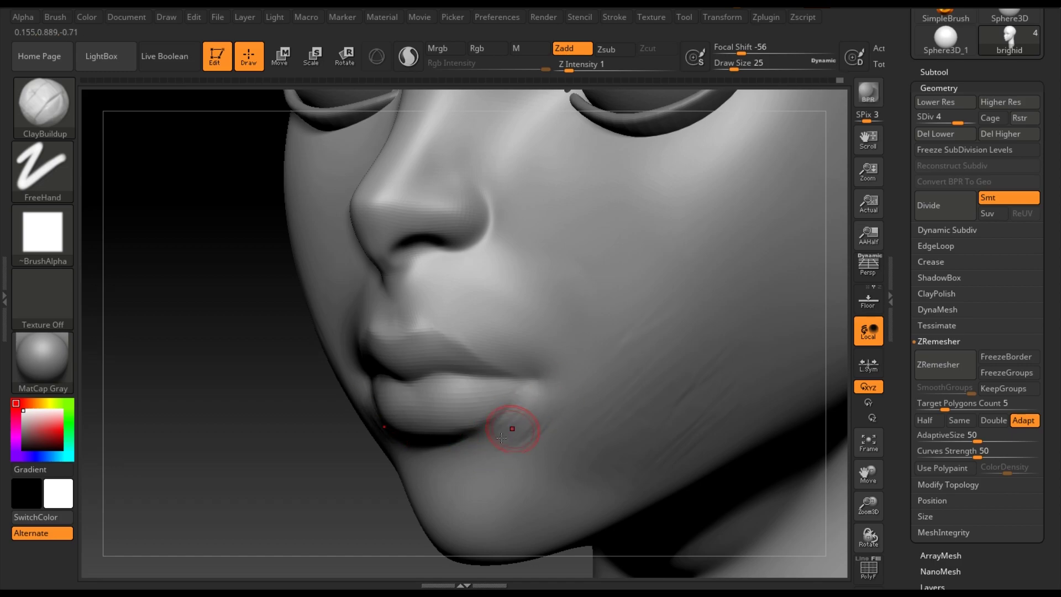
left_click_drag(490, 455, 511, 442, "shift")
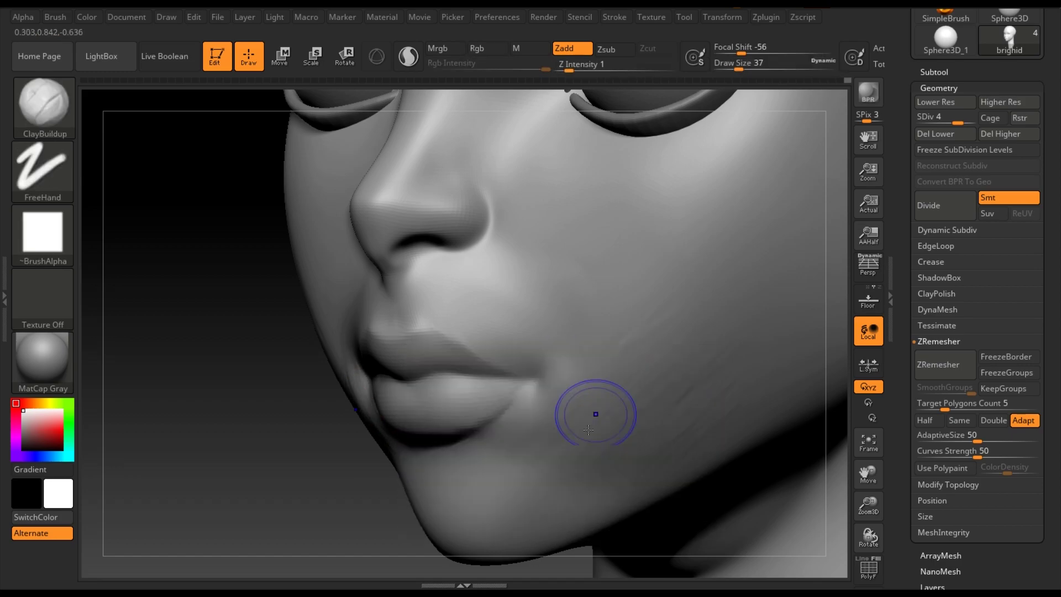
Drop the head a subdivision level and frame the face frontally.
key("shift+d")
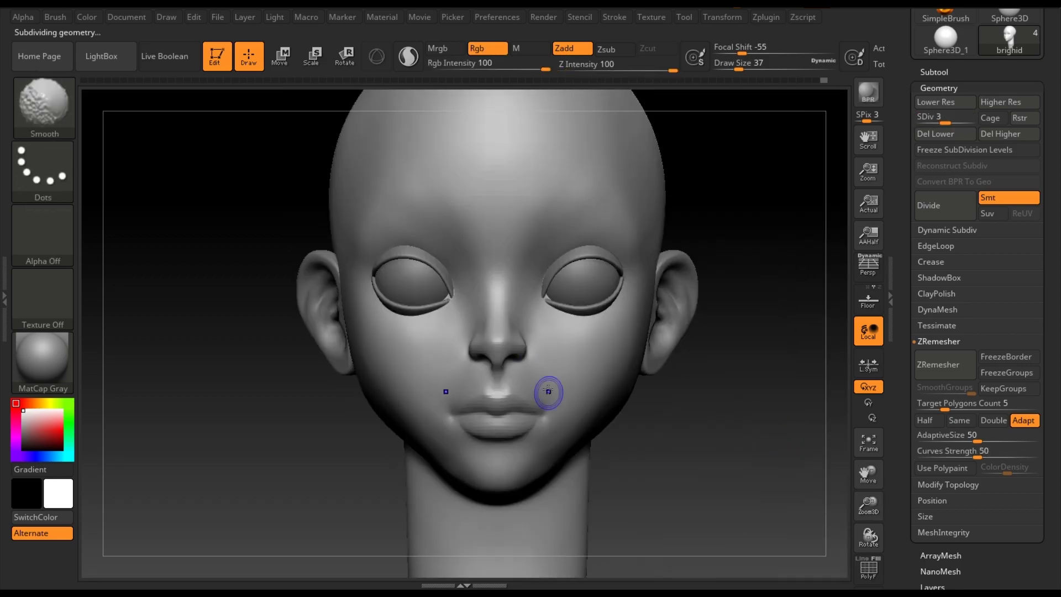
mouse_move(464, 290)
left_mouse_down()
mouse_move(431, 308)
mouse_move(591, 426)
left_mouse_up()
mouse_move(339, 383)
left_mouse_down()
mouse_move(529, 353)
mouse_move(446, 329)
mouse_move(704, 355)
mouse_move(505, 395)
left_mouse_up()
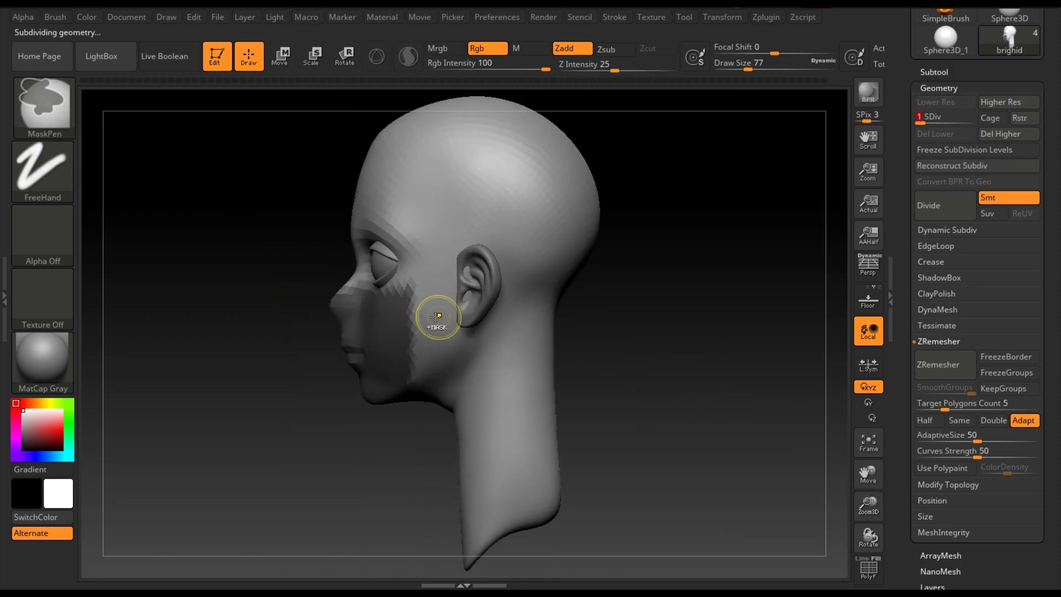
Step down to the lowest subdivision level and back to SDiv 3, then enlarge the brush.
key("shift+d")
key("shift+d")
key("w")
key("q")
left_click_drag(552, 332, 415, 304)
key("d")
key("d")
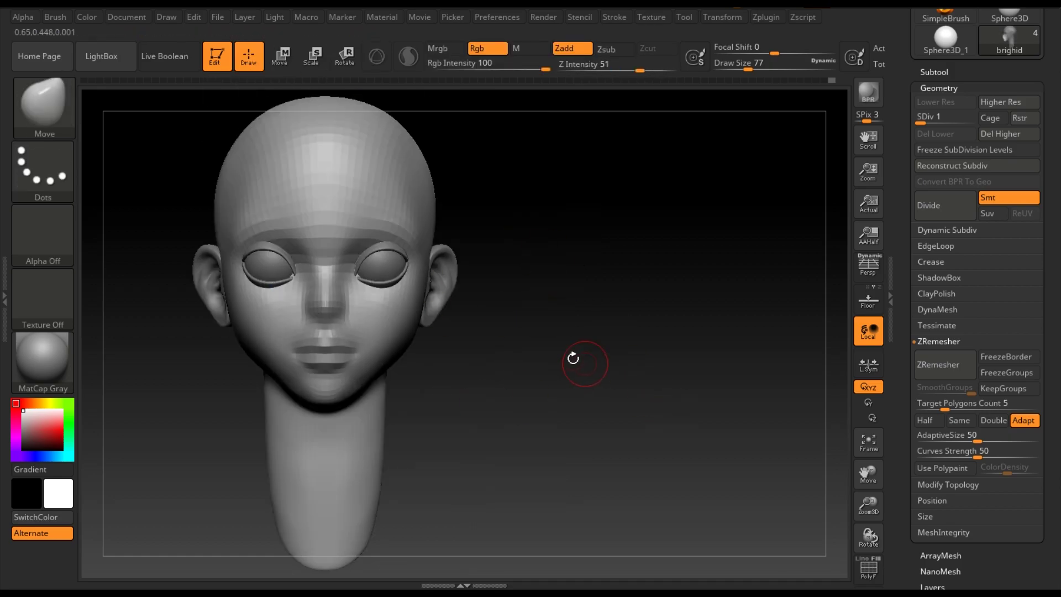
key("space")
mouse_move(353, 221)
left_mouse_down()
mouse_move(397, 225)
mouse_move(376, 192)
mouse_move(378, 212)
left_mouse_up()
Transpose-move the two eyeball sphere subtools into their sockets.
left_click(381, 259, "alt")
key("w")
key("Up")
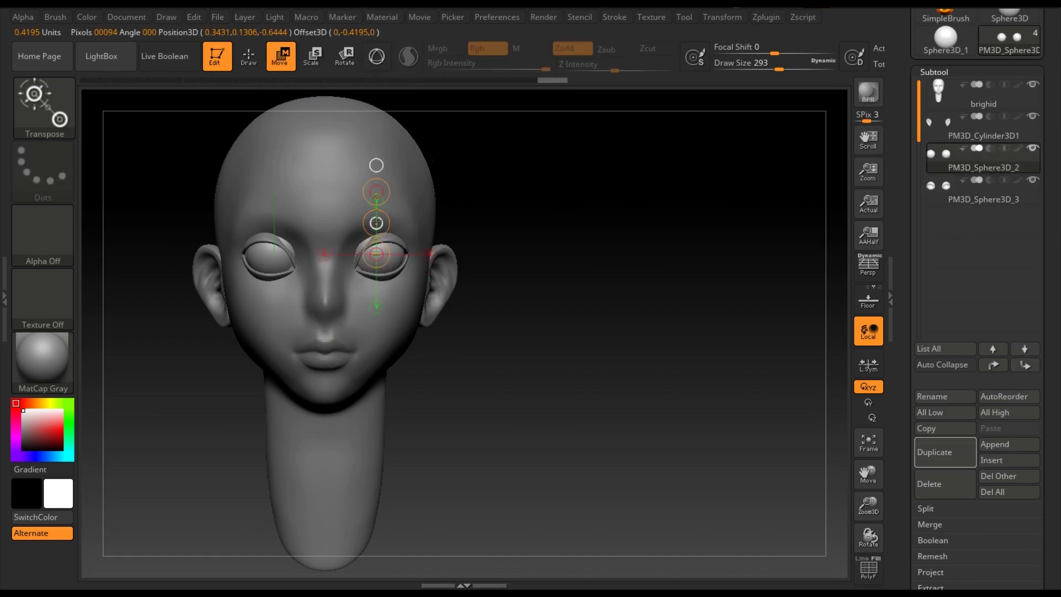
key("q")
Reselect the brighid head subtool, zoom on the face, and pick DamStandard.
left_click(304, 273, "alt")
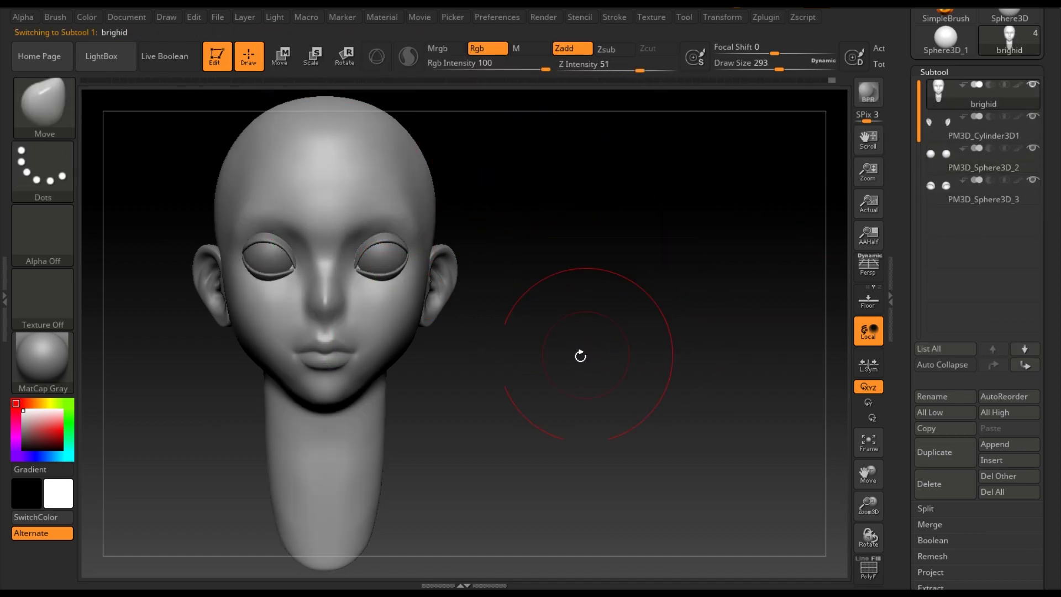
left_click_drag(609, 315, 307, 308, "alt")
key("b")
key("d")
key("s")
key("space")
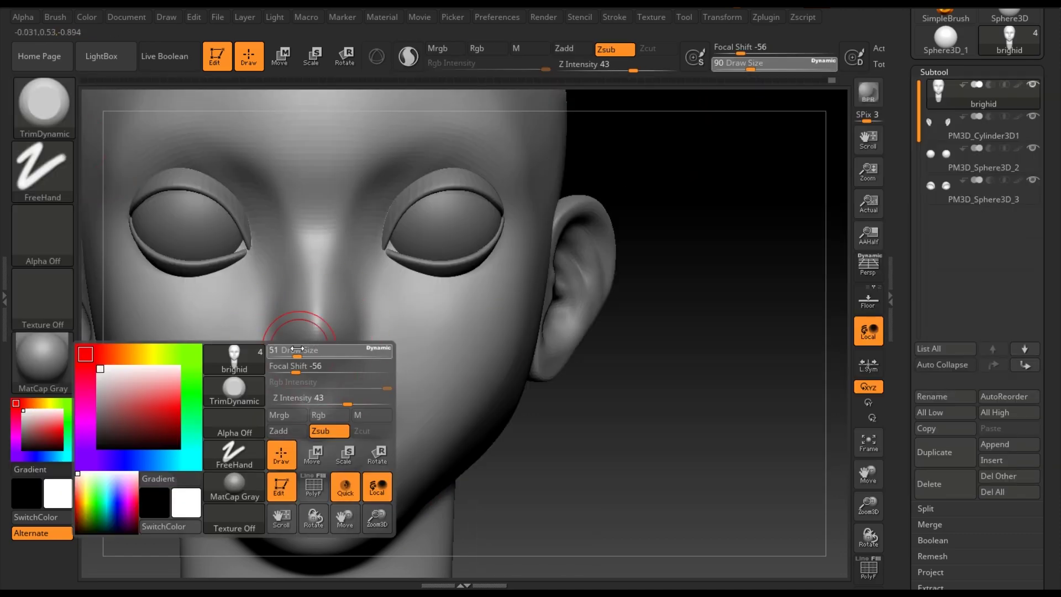
Carve inward at the nostrils with ClayBuildup, then select TrimDynamic.
key("alt")
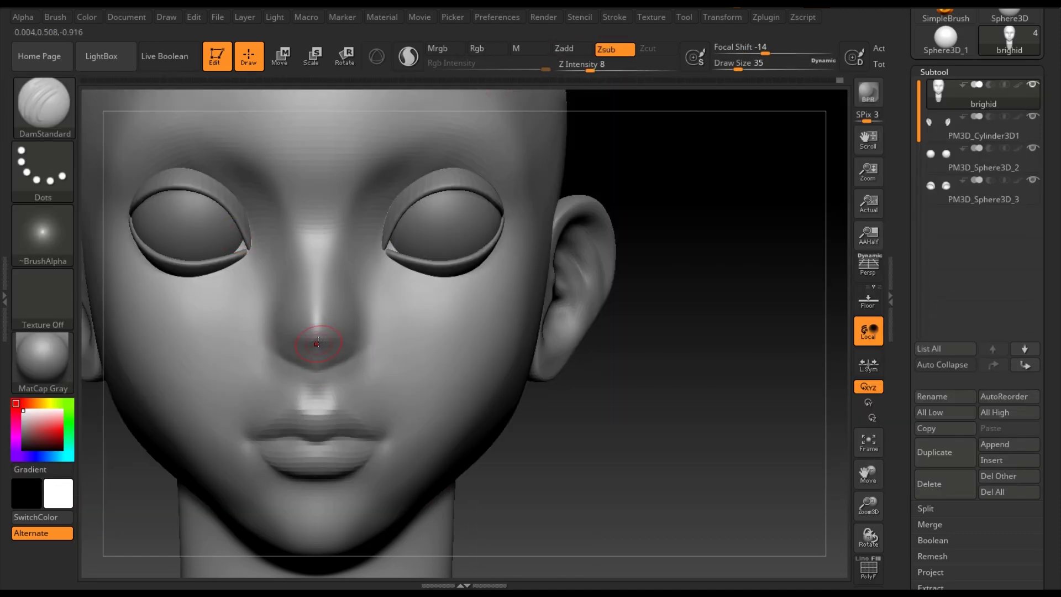
key("b")
key("c")
key("b")
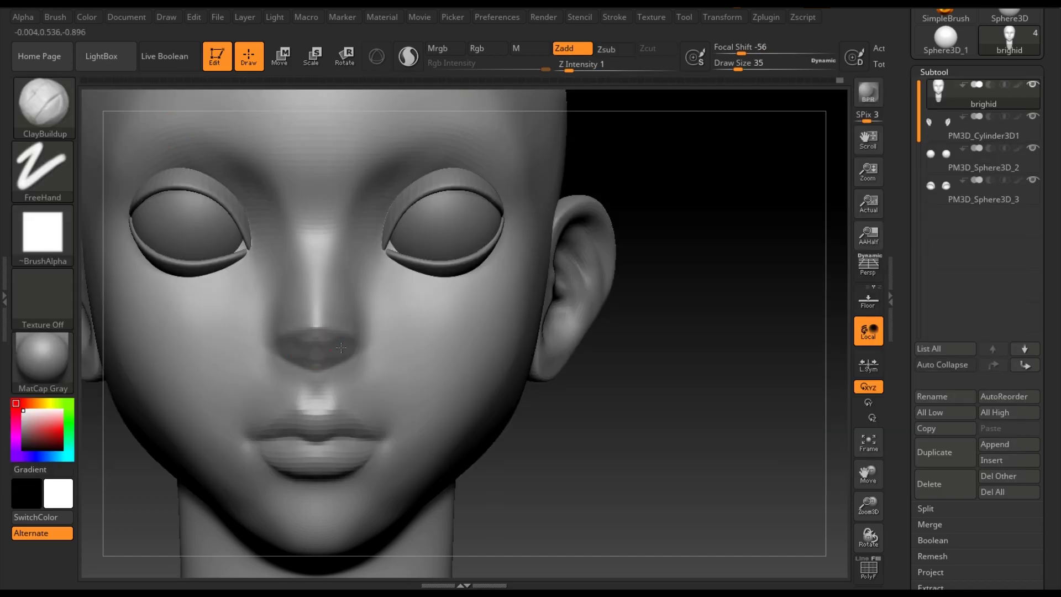
key("b")
key("t")
key("d")
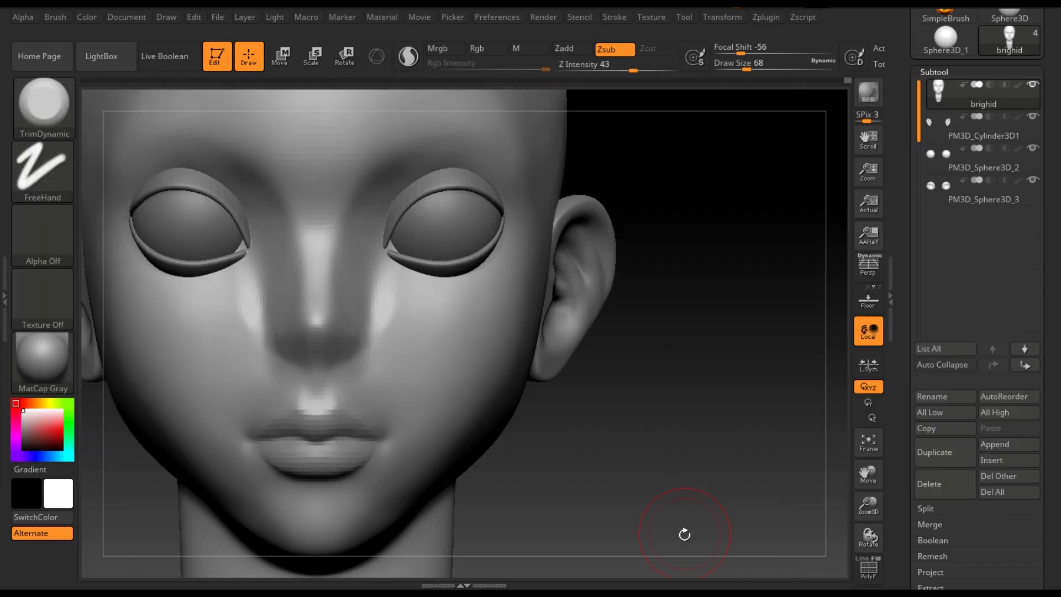
Carve the nostrils with the Move brush set to Zsub and inspect them.
key("b")
left_click(318, 122)
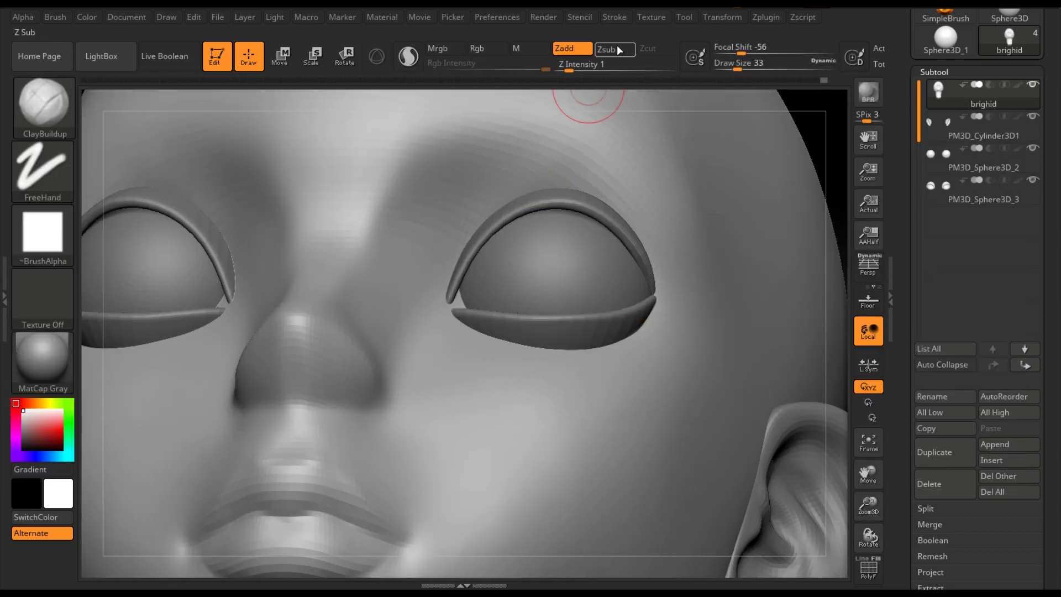
left_click(615, 50)
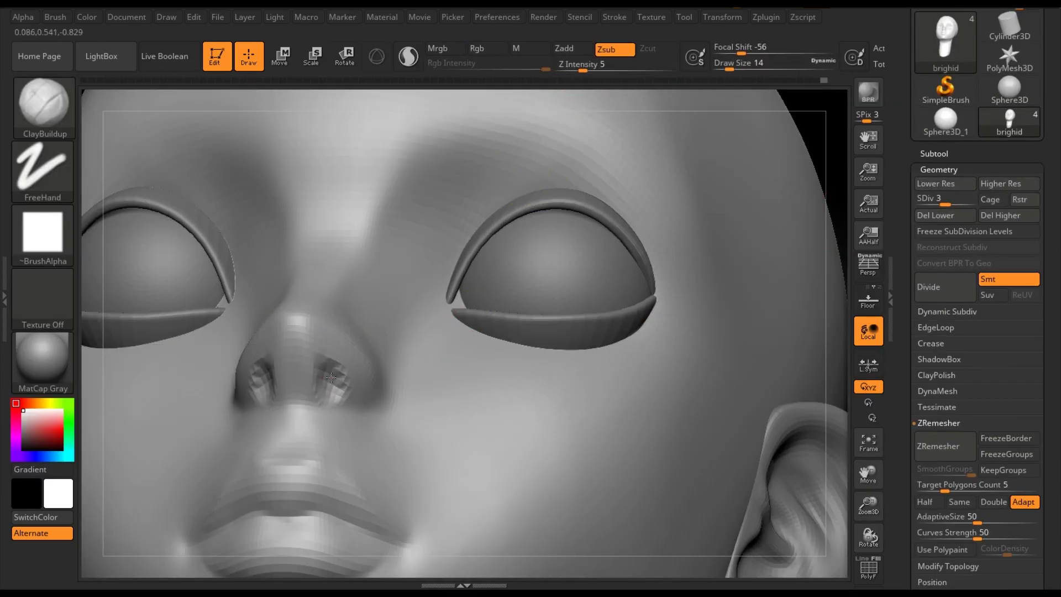
mouse_move(354, 366)
right_mouse_down()
mouse_move(348, 415)
mouse_move(208, 442)
right_mouse_up()
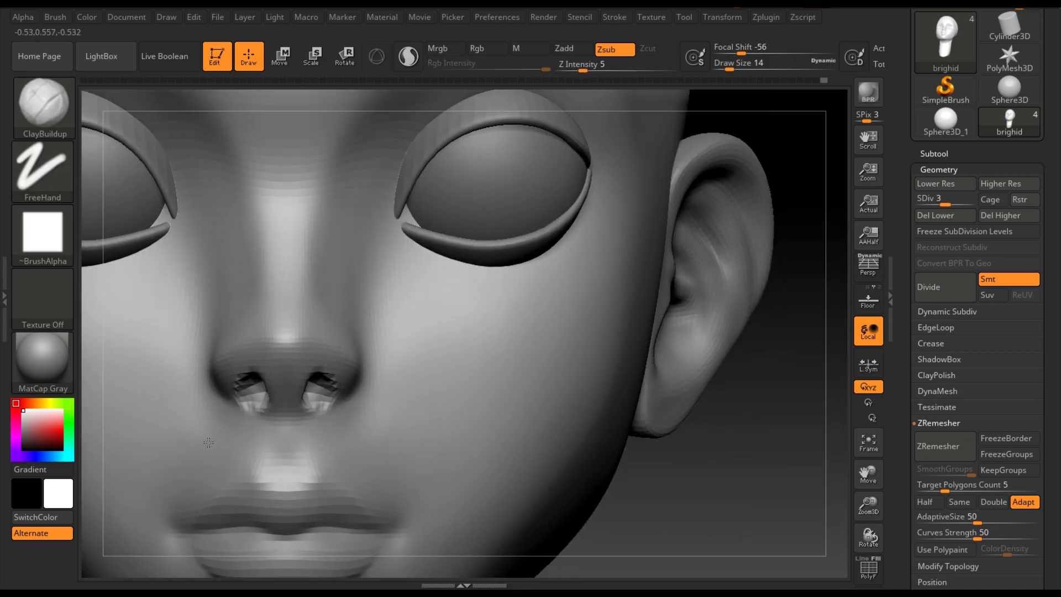
Raise the mesh to SDiv 5 and flatten the nose with TrimDynamic.
key("d")
key("d")
key("b")
key("t")
key("d")
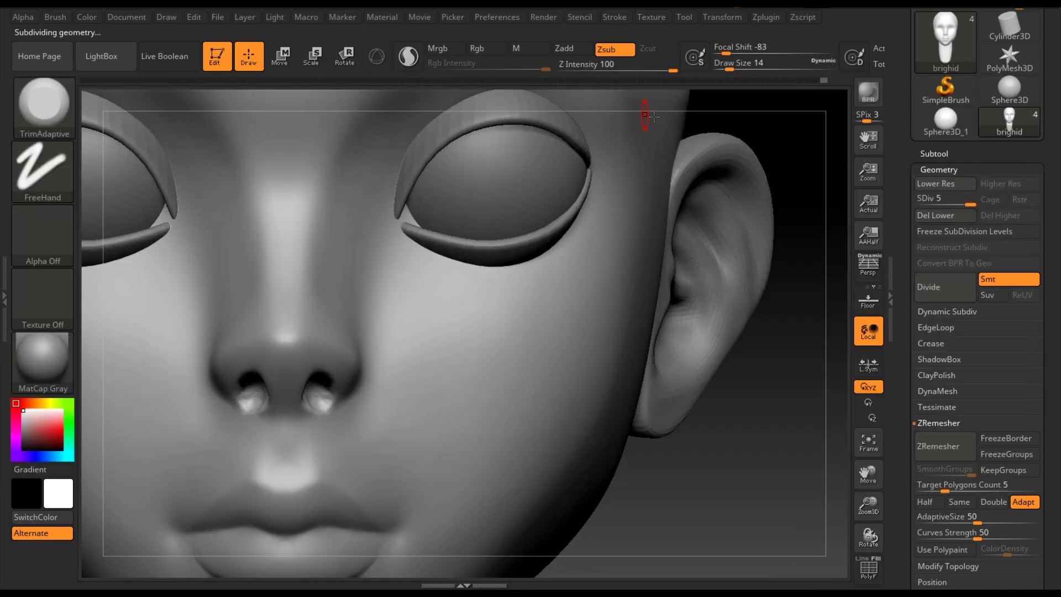
right_click_drag(639, 107, 309, 412)
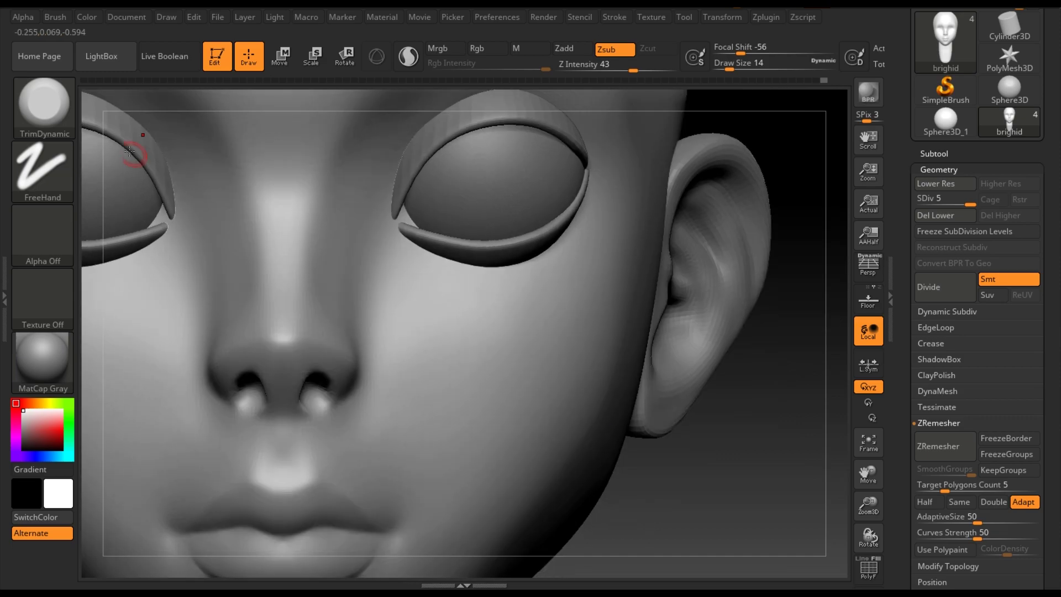
Crease with DamStandard and smooth the area around and under the nostrils.
key("b")
key("d")
key("s")
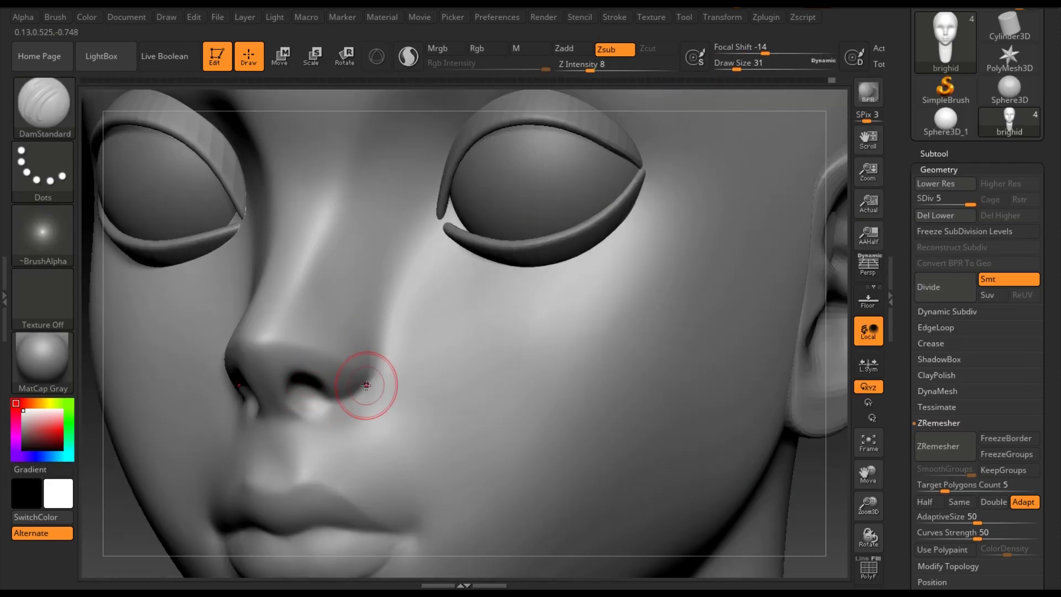
mouse_move(308, 355)
right_mouse_down()
mouse_move(367, 379)
mouse_move(351, 339)
mouse_move(273, 397)
right_mouse_up()
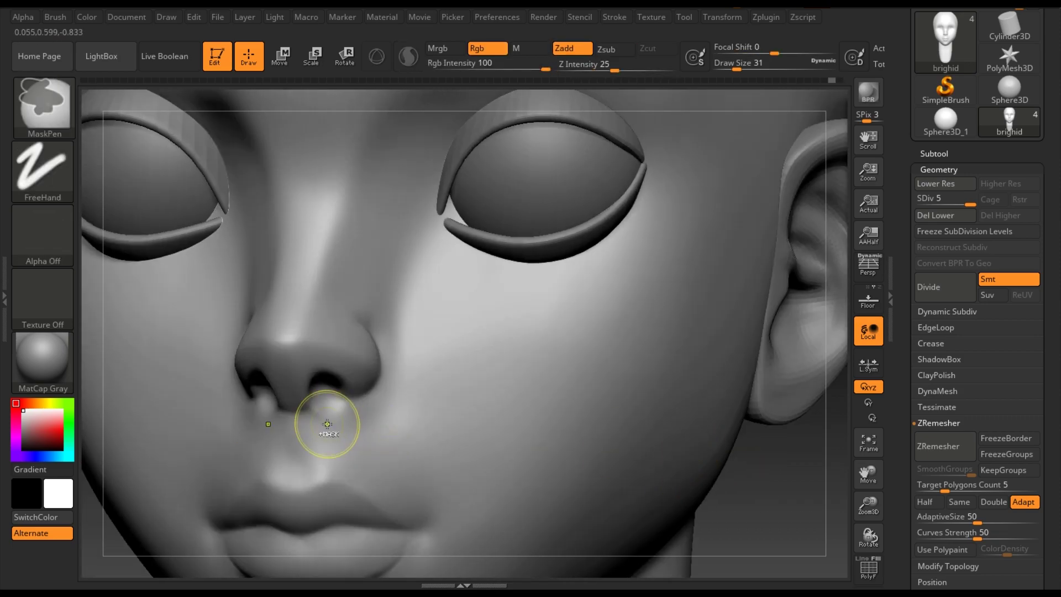
key("b")
left_click(128, 121)
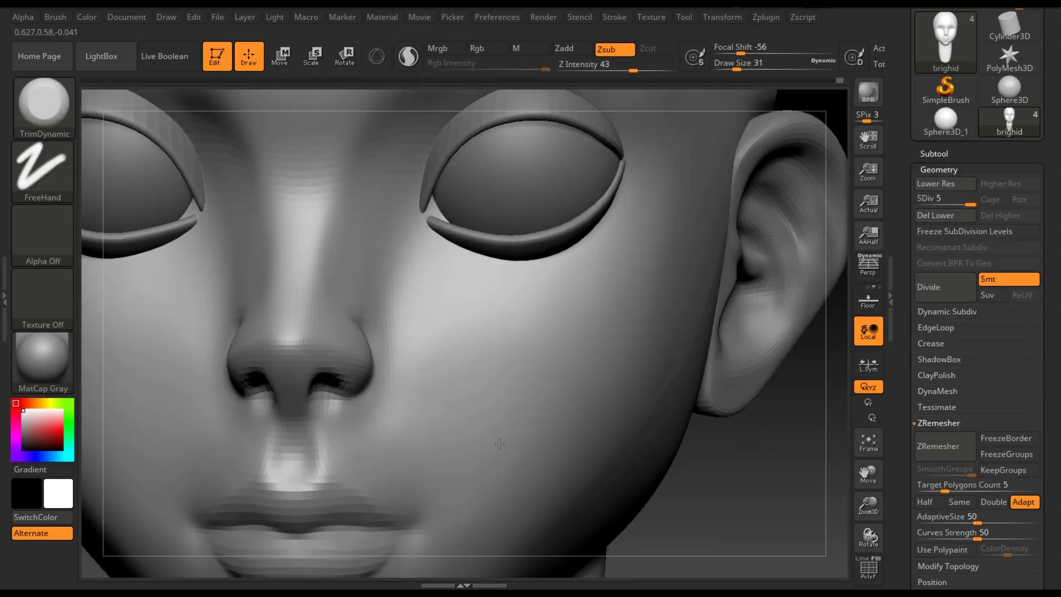
Check the nose in profile and reduce the brush size to 20.
right_click_drag(279, 423, 327, 388)
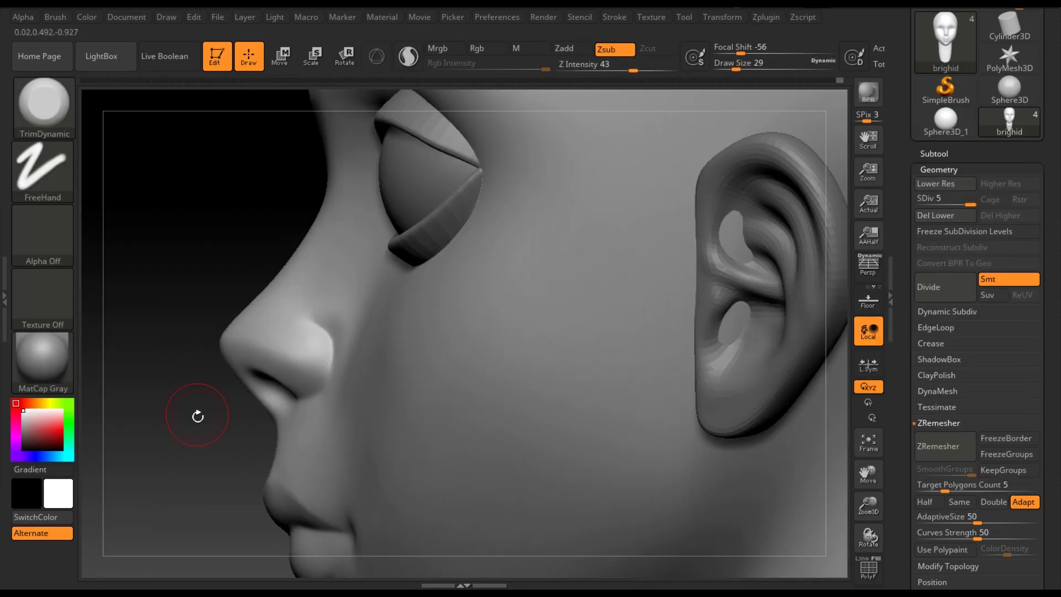
right_click_drag(199, 383, 248, 437)
right_click(248, 437)
left_click_drag(310, 354, 293, 354)
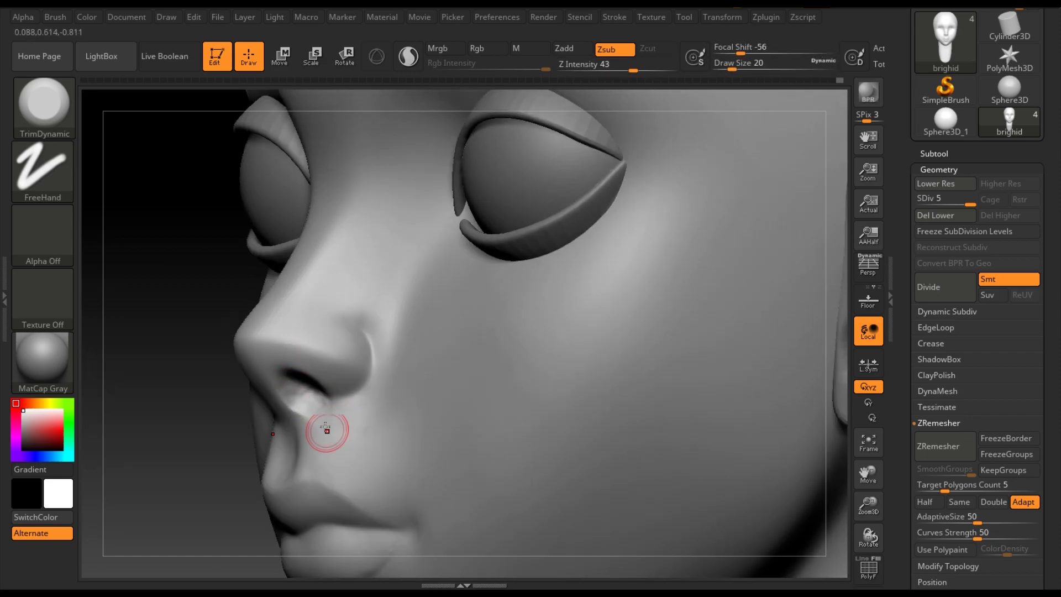
Switch to the Move brush and smooth the nose area from the front.
key("b")
key("m")
key("v")
right_click_drag(321, 432, 279, 408, "shift")
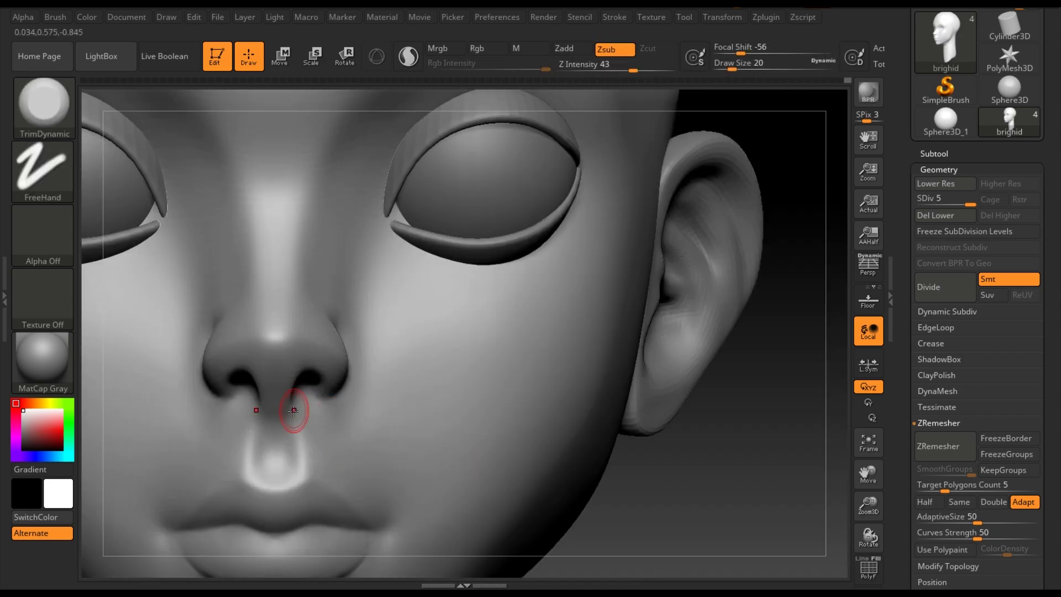
key("f")
mouse_move(502, 313)
right_mouse_down("shift")
mouse_move(504, 271)
mouse_move(489, 274)
mouse_move(467, 309)
mouse_move(497, 311)
right_mouse_up("shift")
Enlarge the brush to 56 and pull the nostril wing into shape in profile.
key("space")
key("space")
left_click_drag(497, 312, 506, 313)
right_click_drag(486, 332, 509, 285, "shift")
key("space")
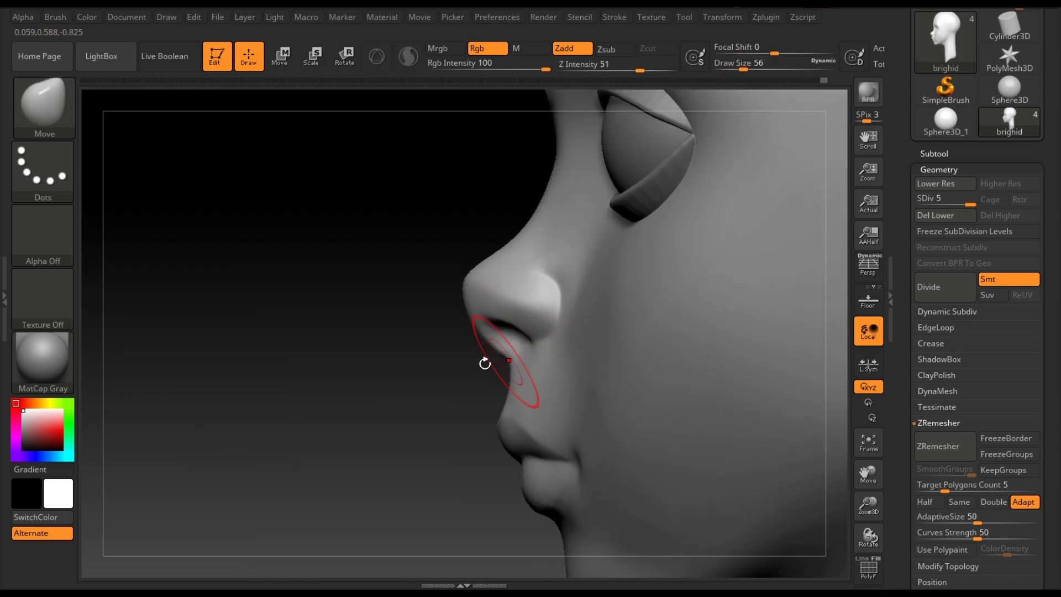
right_click_drag(531, 336, 526, 305, "shift")
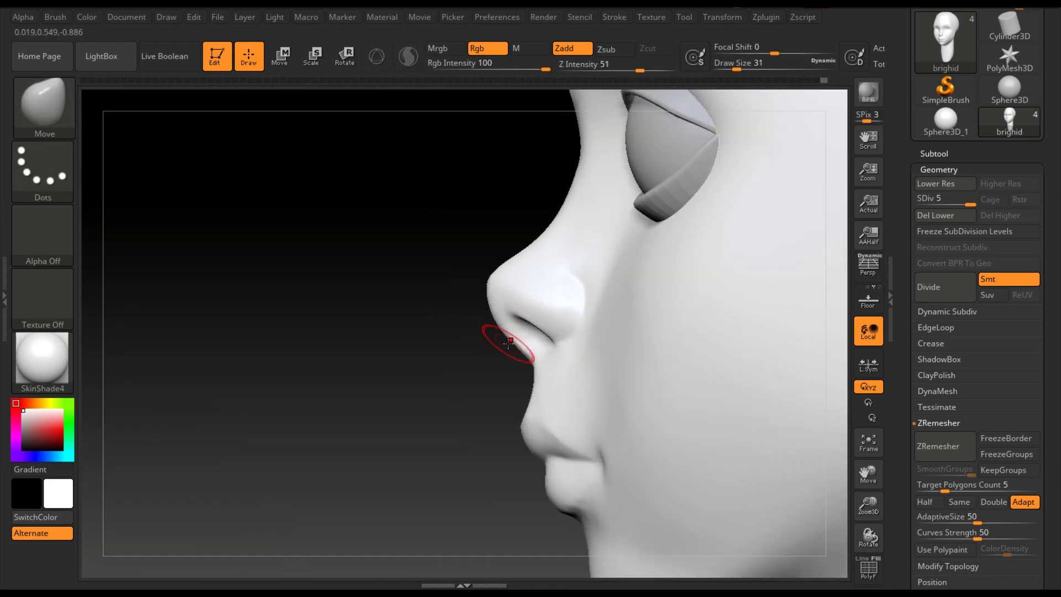
mouse_move(401, 321)
left_mouse_down()
mouse_move(476, 301)
mouse_move(290, 383)
left_mouse_up()
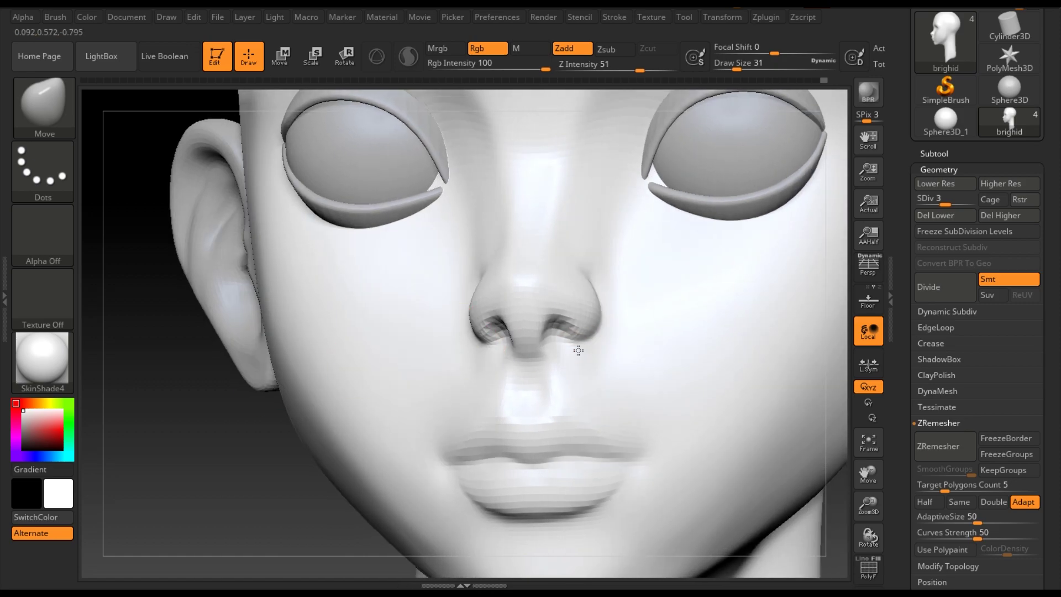
Check the nose wings from several angles at top subdivision and select the TrimDynamic brush.
left_click_drag(578, 351, 467, 360)
mouse_move(573, 307)
left_mouse_down()
mouse_move(367, 355)
mouse_move(640, 379)
mouse_move(301, 360)
mouse_move(789, 310)
left_mouse_up()
key("d")
key("d")
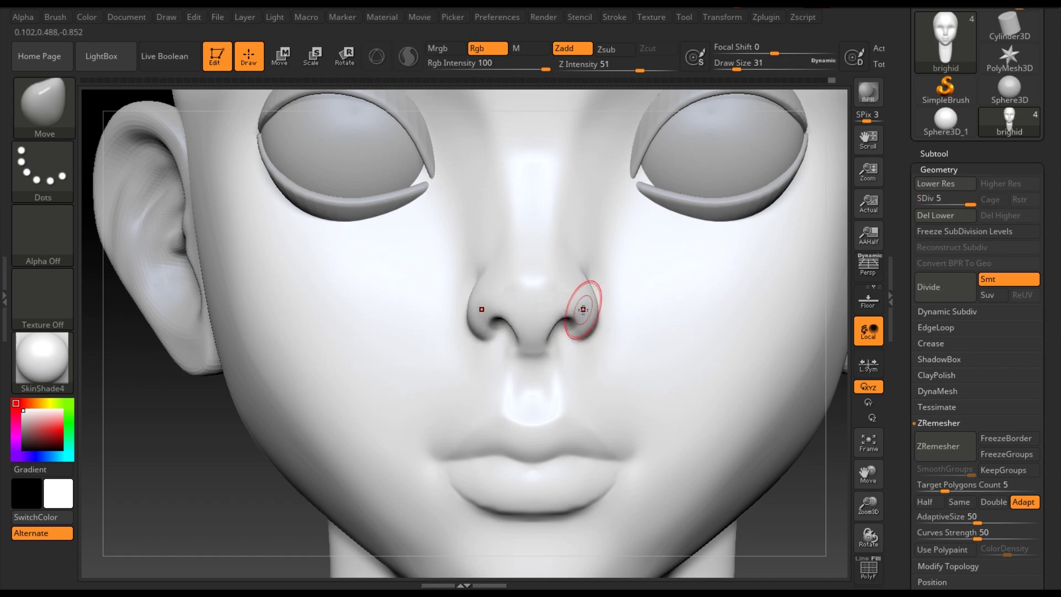
key("f")
key("b")
key("t")
key("d")
key("space")
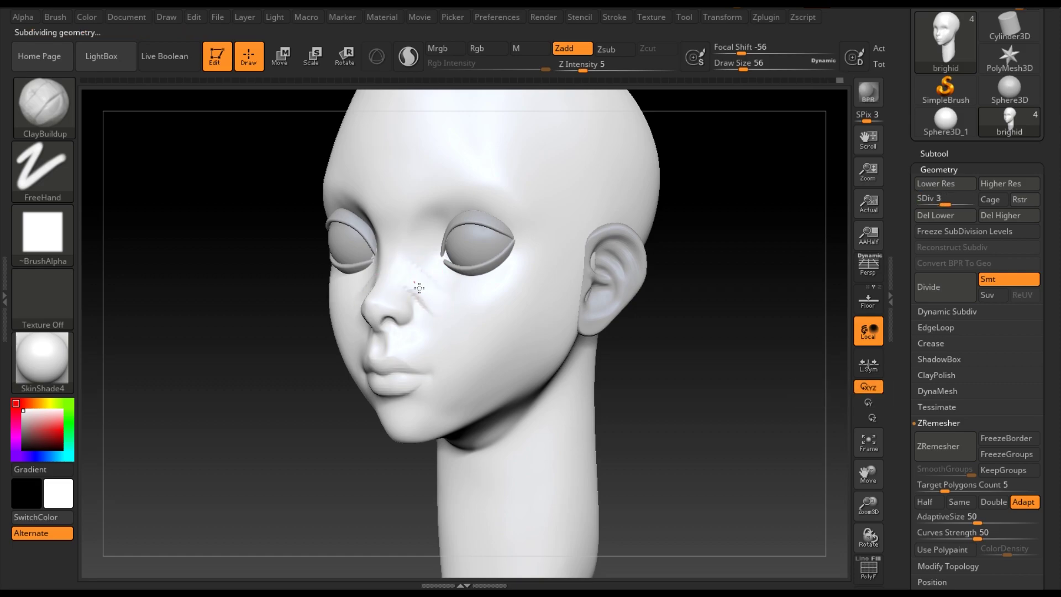
Smooth the nose surface and drop the mesh to subdivision level 4.
key("shift")
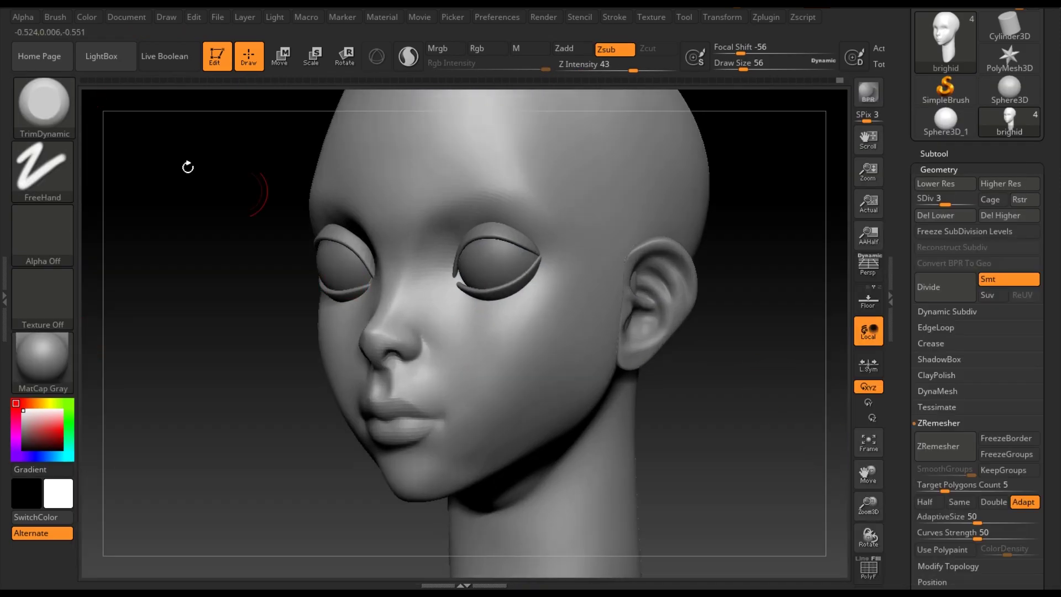
key("shift")
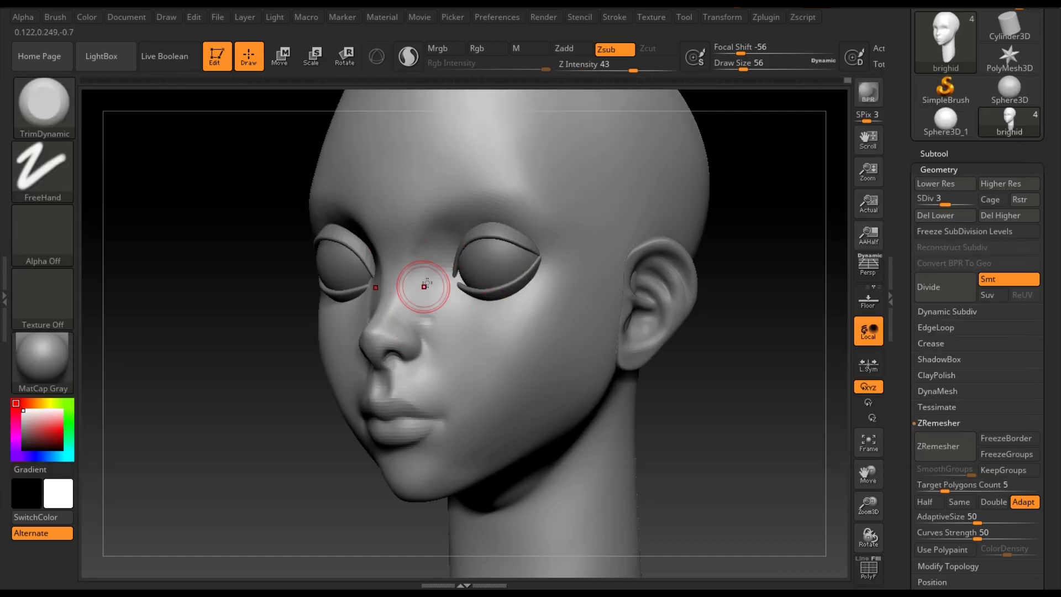
key("shift")
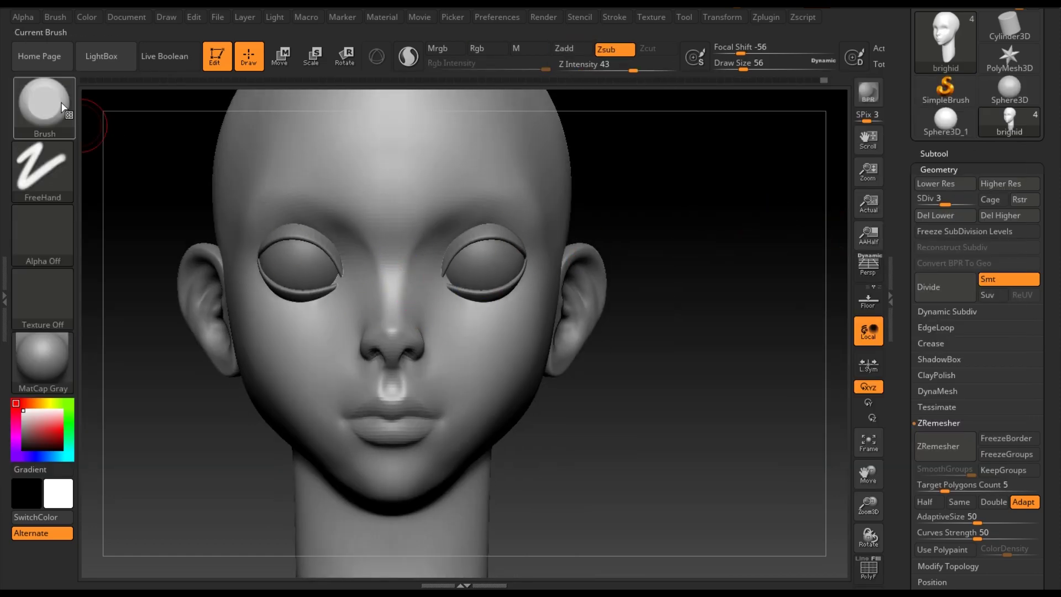
left_click(959, 199)
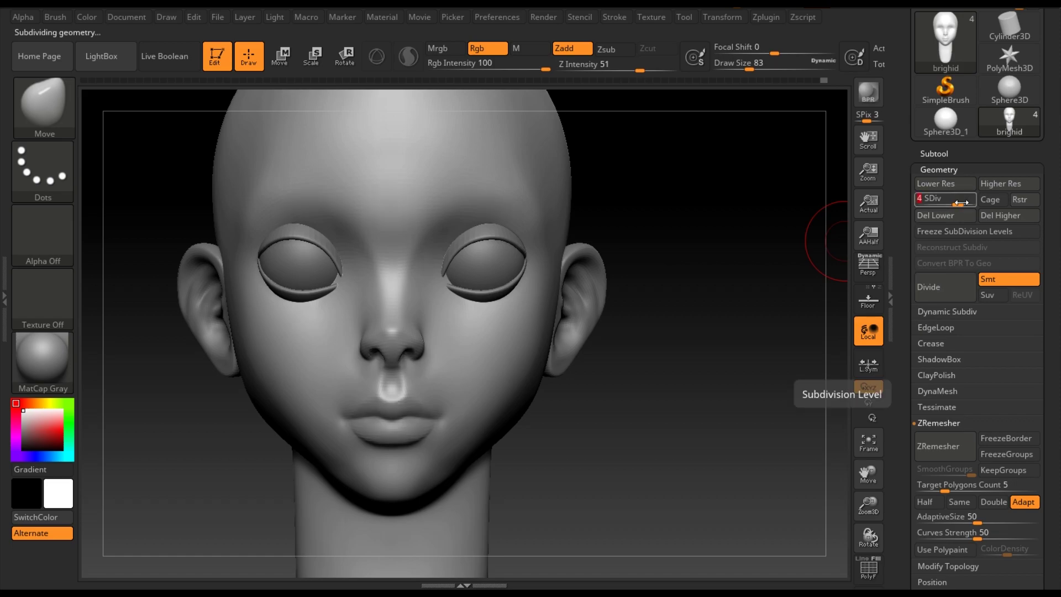
left_click_drag(623, 410, 254, 426)
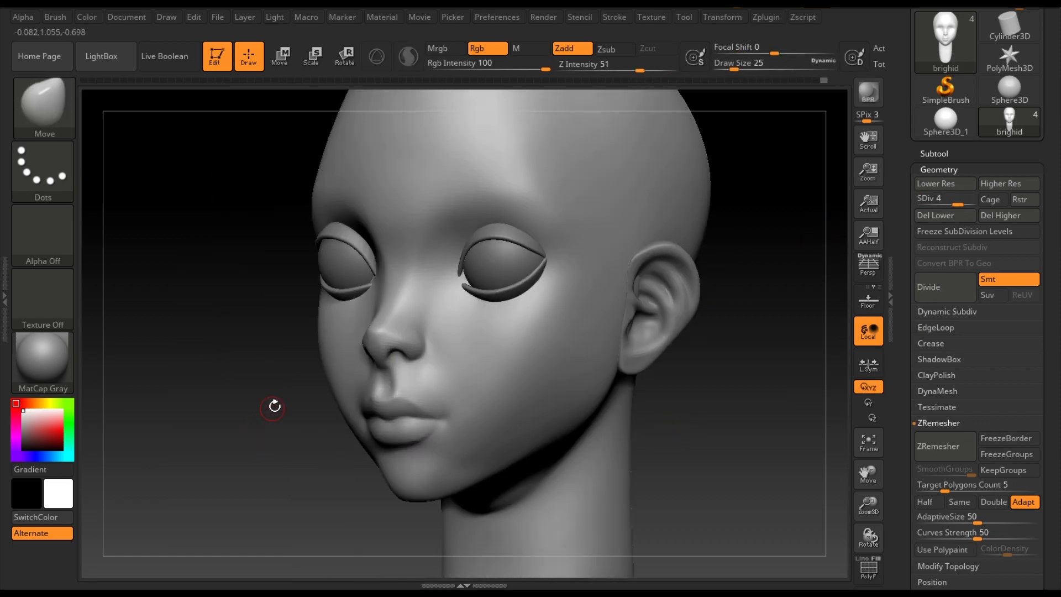
scroll(438, 351, "up", 3)
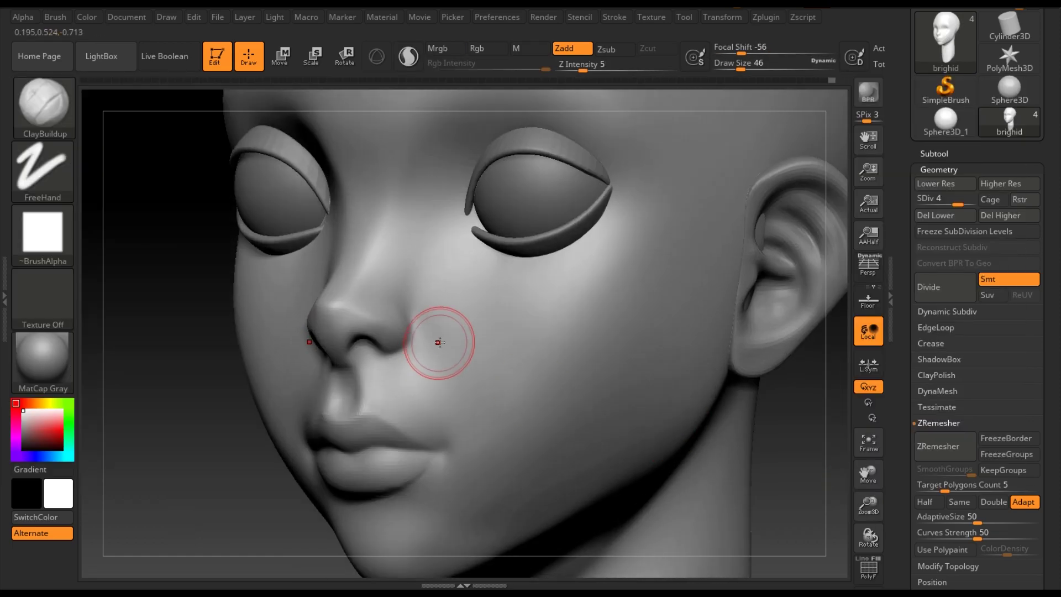
Select the ClayBuildup brush with Z Intensity 4.
key("b")
key("Escape")
key("b")
key("c")
key("b")
left_click(578, 65)
type("4")
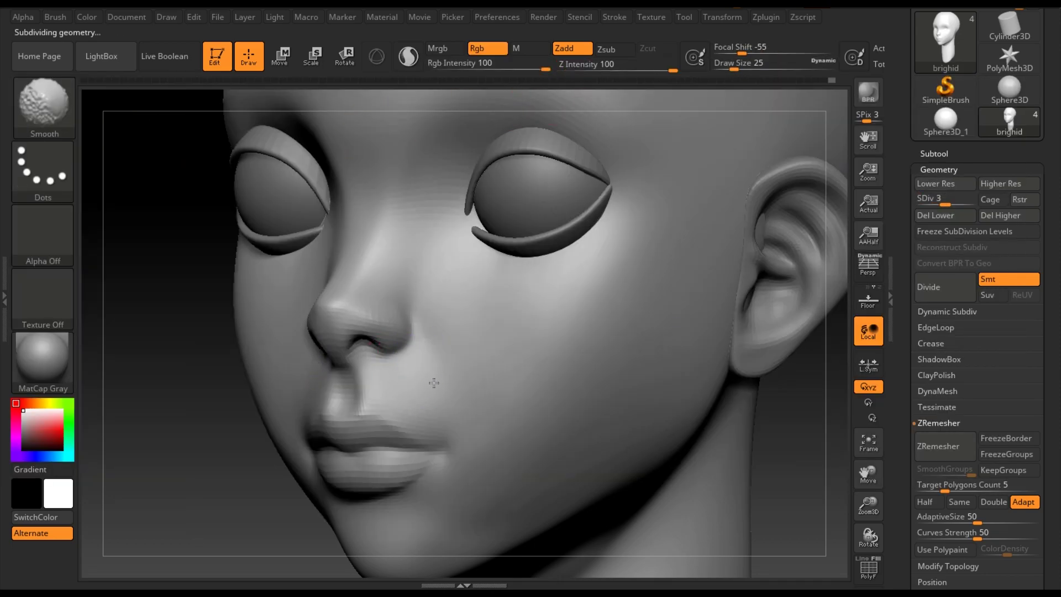
Smooth the cheeks at the highest level, then pick Move and step down to subdivision level 3.
key("shift")
key("d")
key("d")
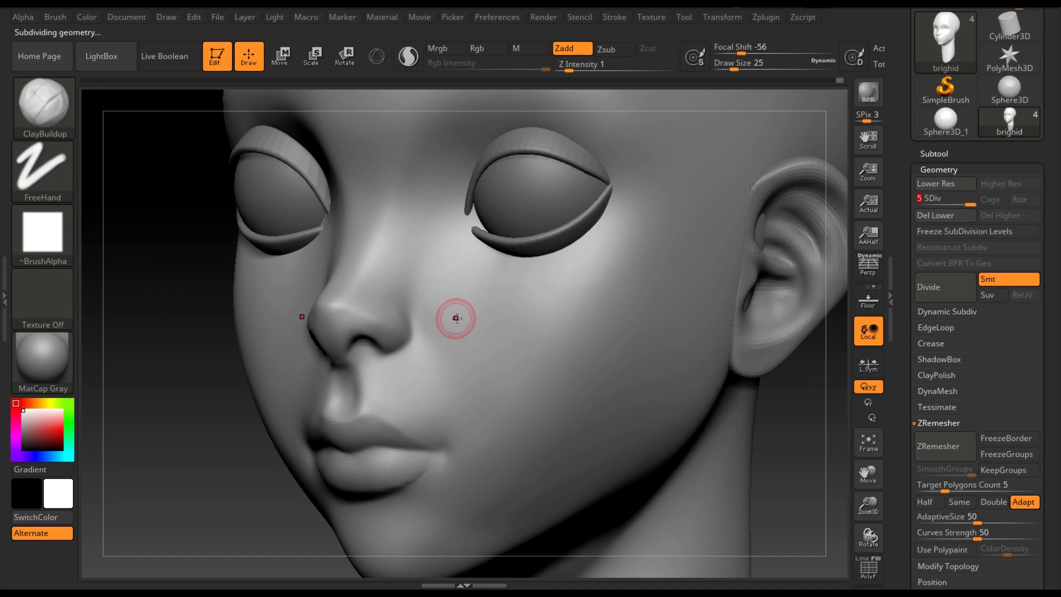
key("f")
mouse_move(618, 386)
left_mouse_down()
mouse_move(604, 320)
mouse_move(660, 405)
mouse_move(339, 397)
mouse_move(390, 161)
mouse_move(415, 150)
mouse_move(542, 157)
left_mouse_up()
key("b")
key("m")
key("v")
key("shift+d")
key("shift+d")
mouse_move(817, 310)
left_mouse_down()
mouse_move(583, 278)
mouse_move(634, 318)
mouse_move(521, 280)
mouse_move(473, 299)
mouse_move(279, 315)
mouse_move(279, 260)
left_mouse_up()
Rough in the brows by cycling DamStandard, Move, TrimDynamic and ClayBuildup brushes.
key("b")
key("d")
key("s")
key("b")
key("m")
key("v")
key("b")
key("t")
key("d")
key("b")
key("c")
key("b")
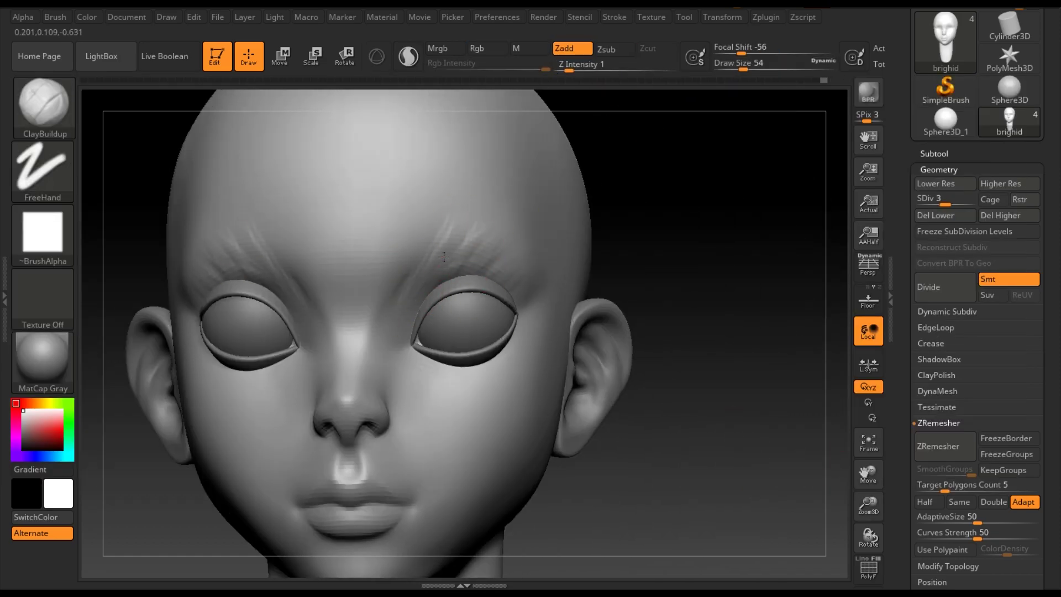
Undo the clay strokes on the brows and view the head straight on.
key("b")
key("d")
key("s")
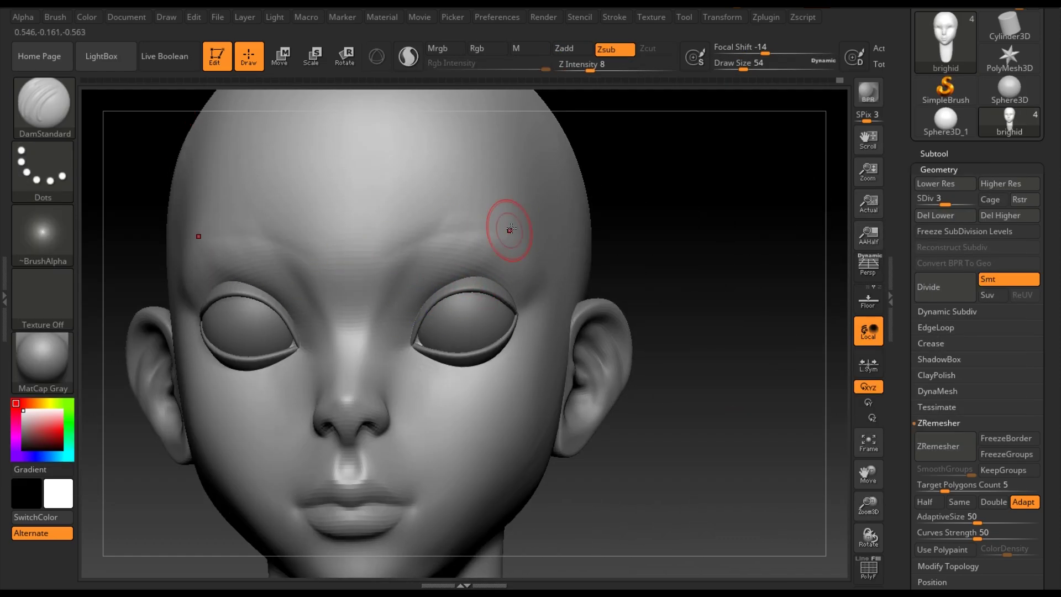
key("ctrl+z")
right_click_drag(515, 240, 475, 233, "shift")
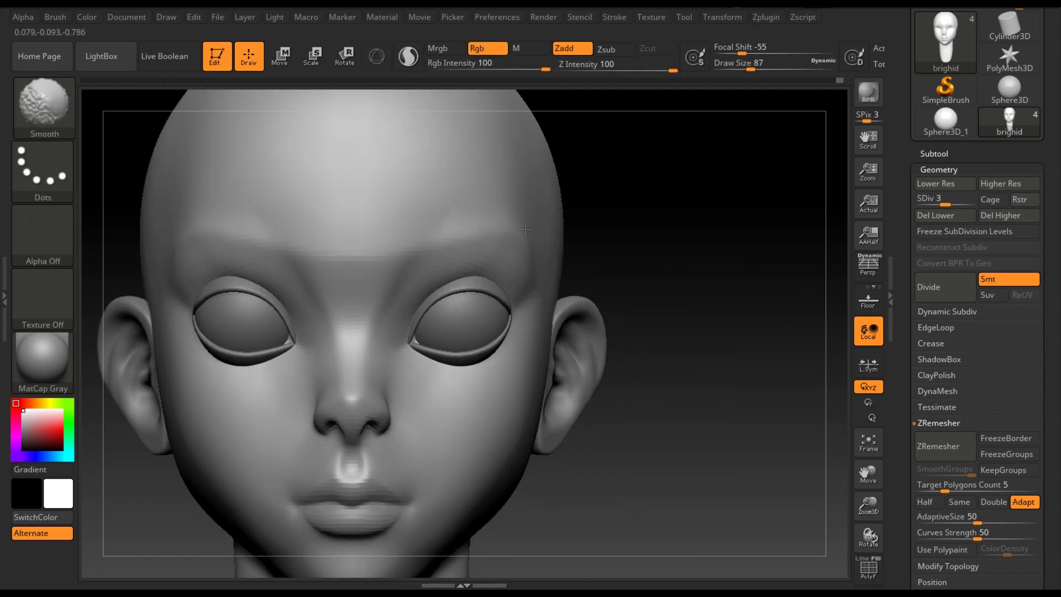
Raise one subdivision level and undo the TrimDynamic strokes on the forehead.
key("ctrl+d")
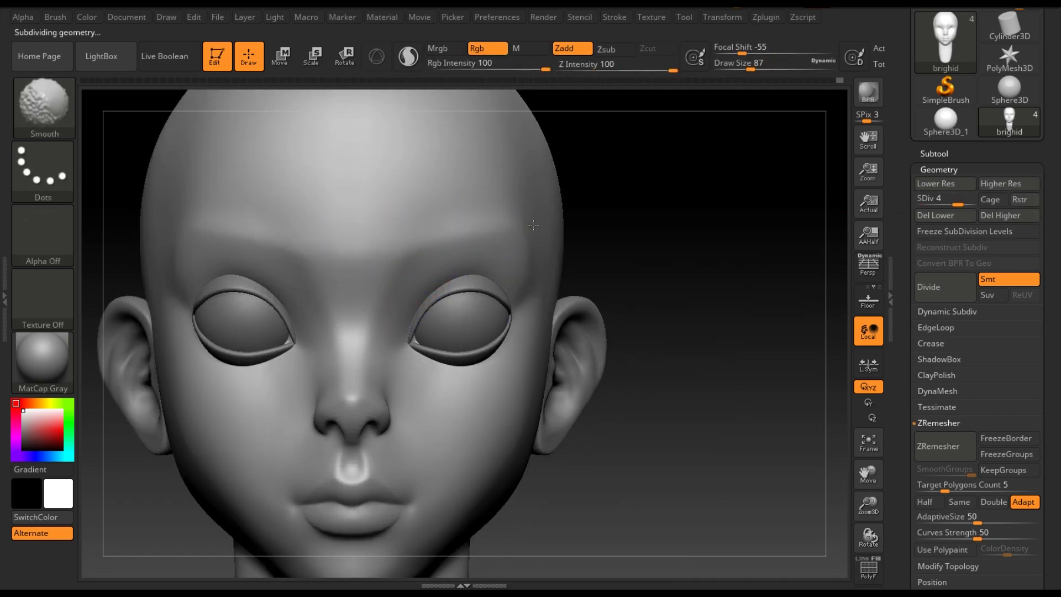
key("b")
key("t")
key("d")
key("ctrl+z")
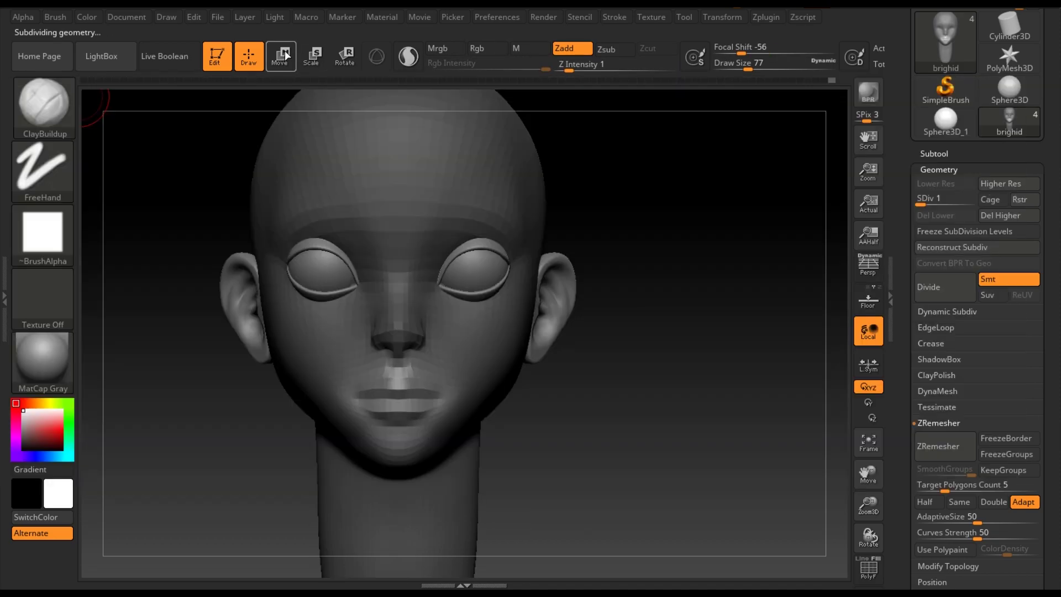
Place a Move transpose line across the mouth, then smooth the cheek and under-eye skin with a smaller brush.
key("w")
left_click_drag(392, 399, 562, 399)
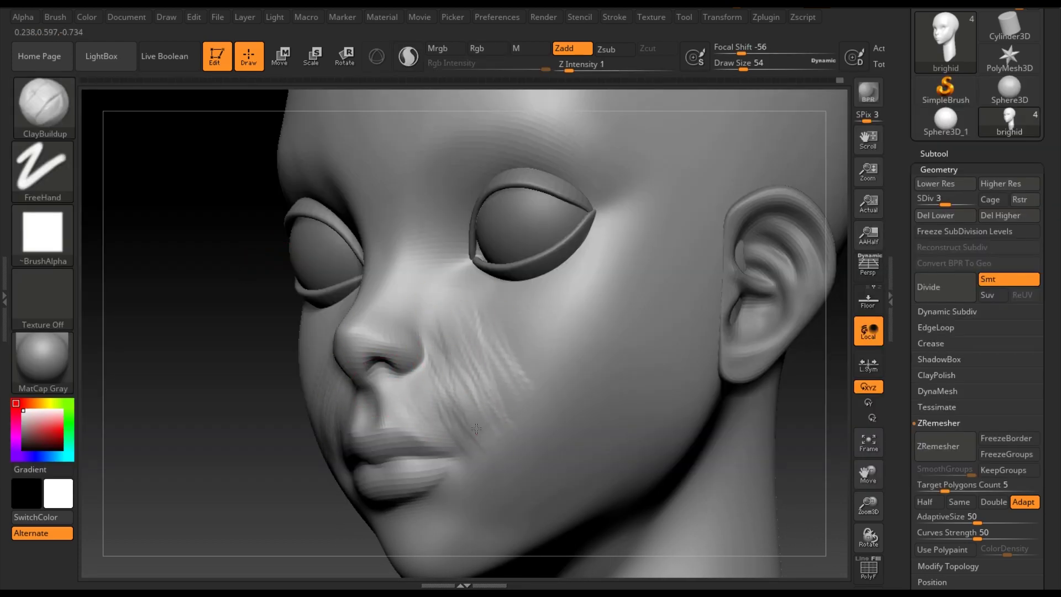
key("shift")
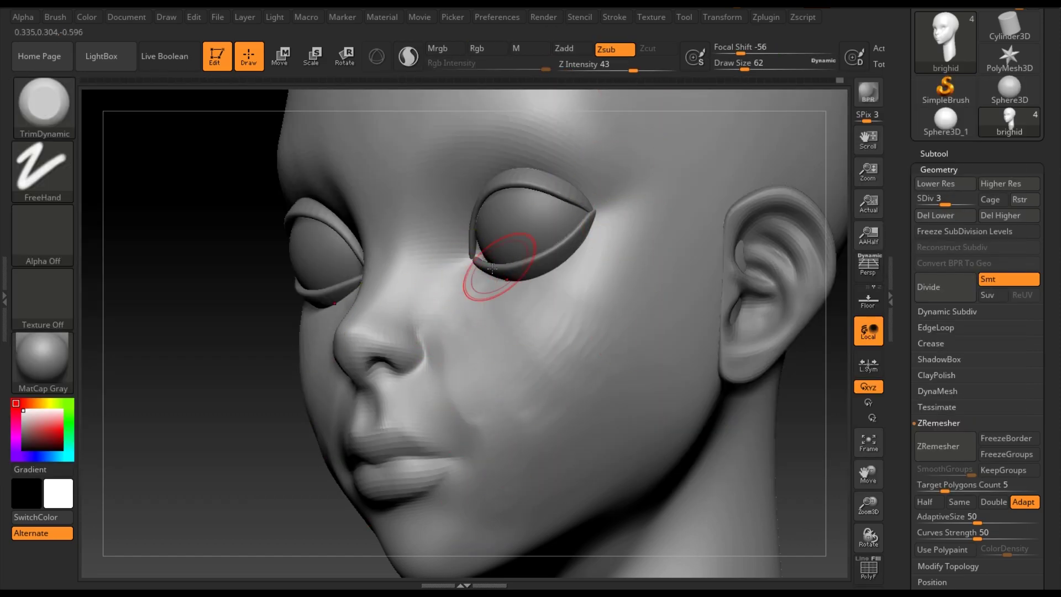
key("s")
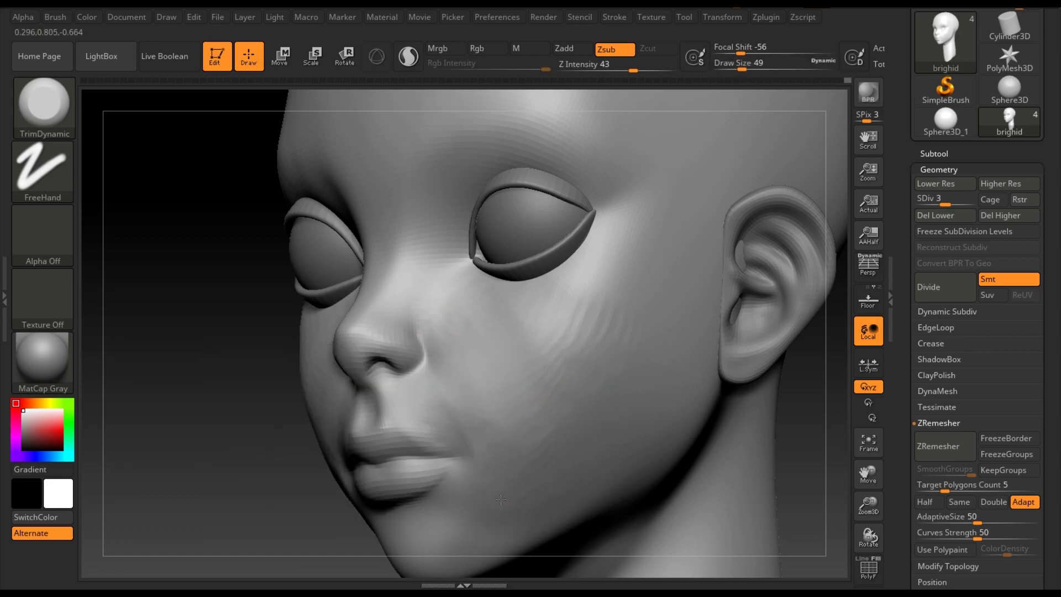
key("shift")
key("shift")
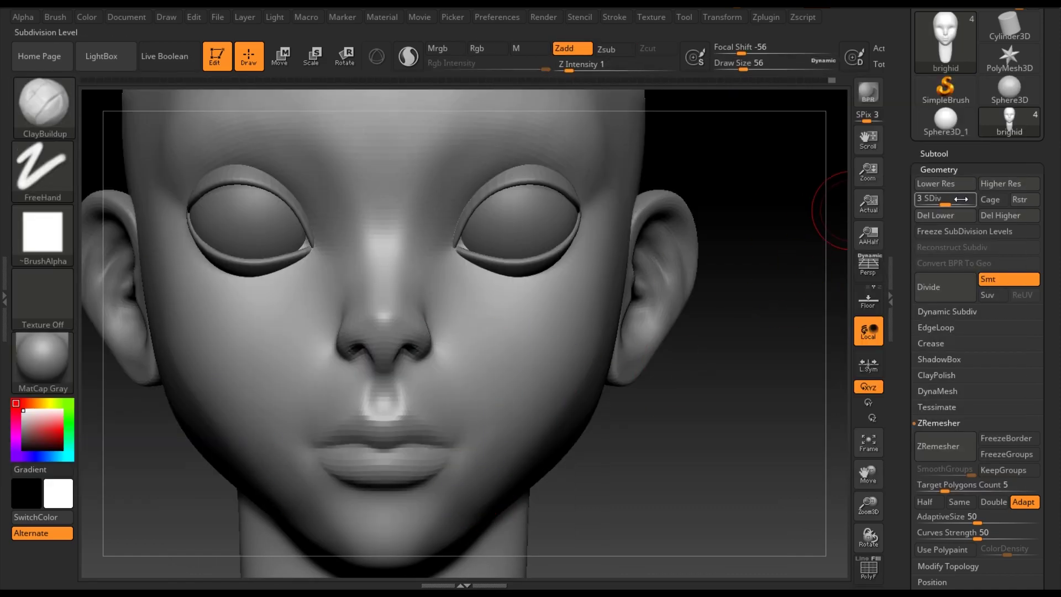
key("d")
key("d")
key("f")
left_click(934, 154)
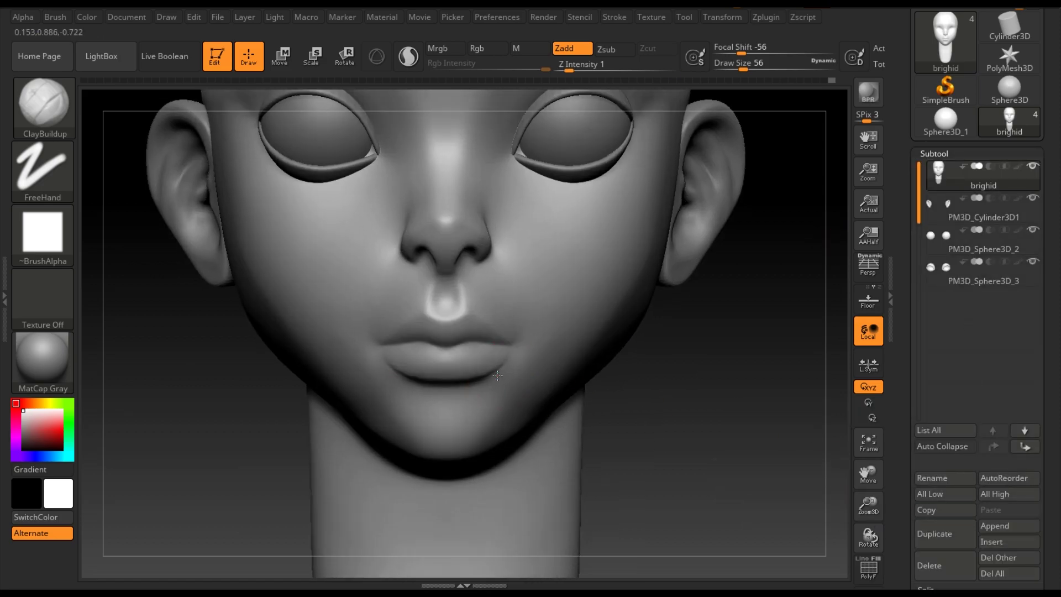
Duplicate the head subtool and turn off the wireframe overlay.
left_click(43, 105)
left_click(311, 116)
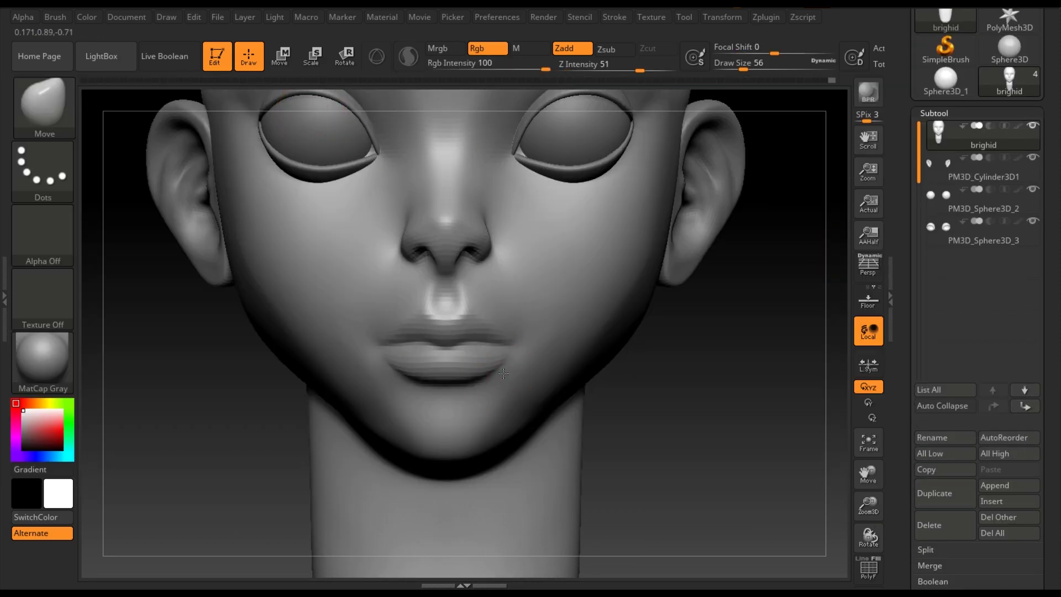
left_click(942, 488)
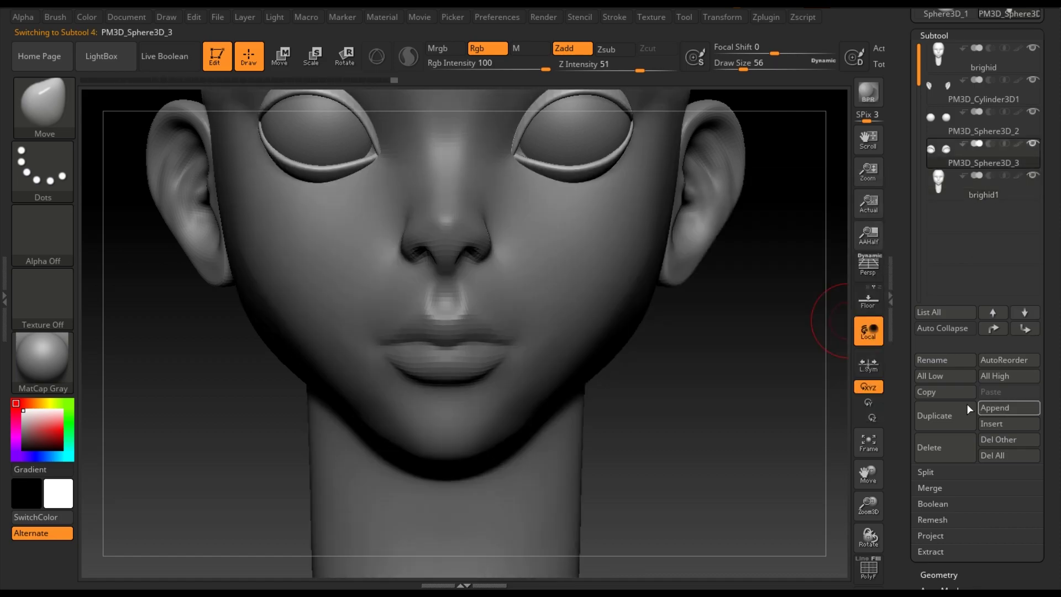
scroll(973, 404, "down", 3)
left_click(930, 417)
scroll(973, 386, "down", 2)
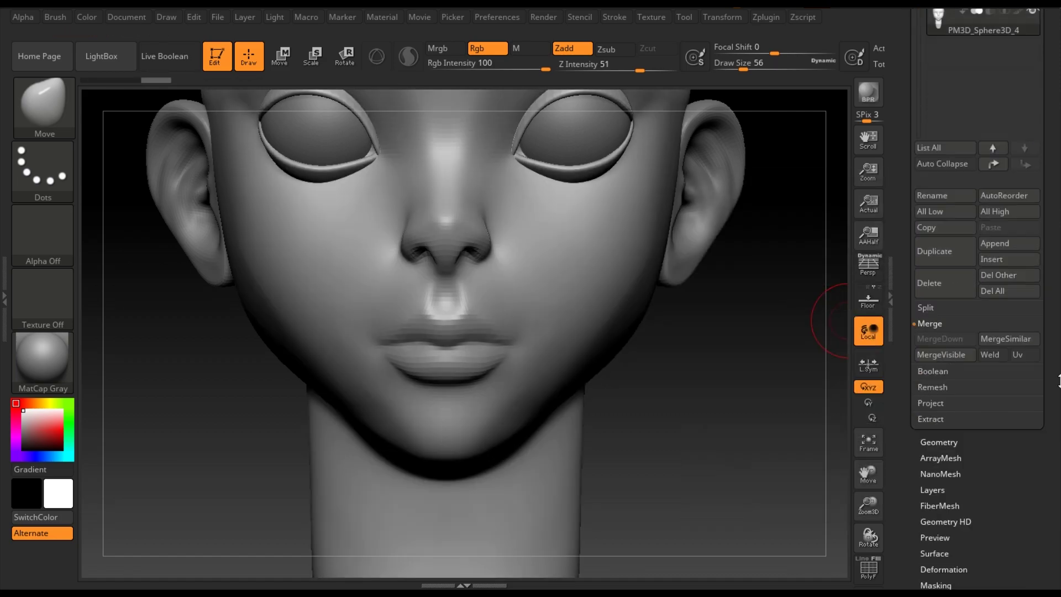
left_click(939, 442)
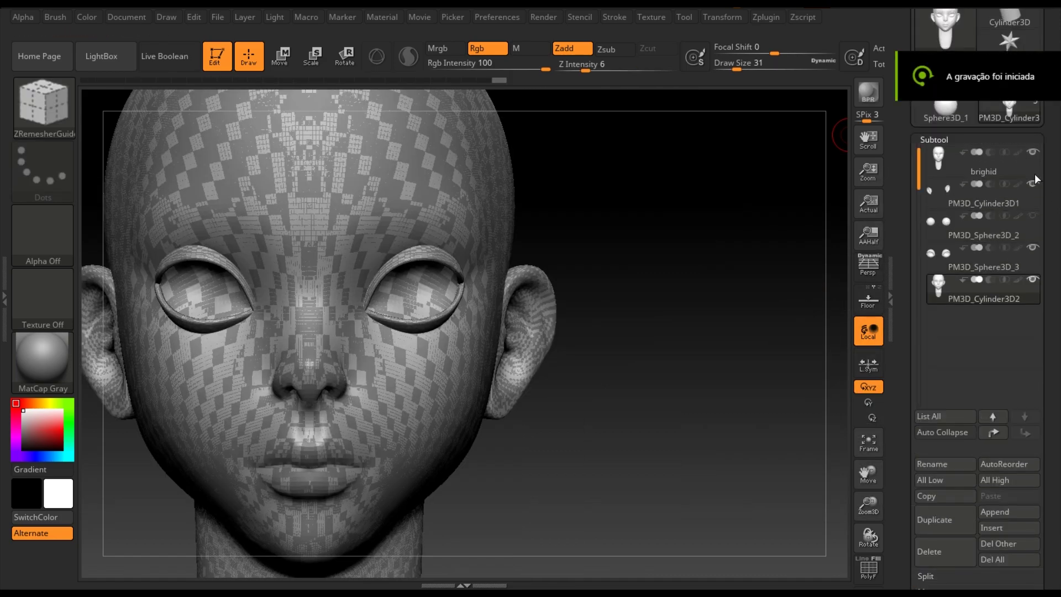
key("shift+f")
left_click_drag(699, 408, 826, 292)
Select the original brighid head subtool, delete it, and confirm the deletion.
left_click(952, 372)
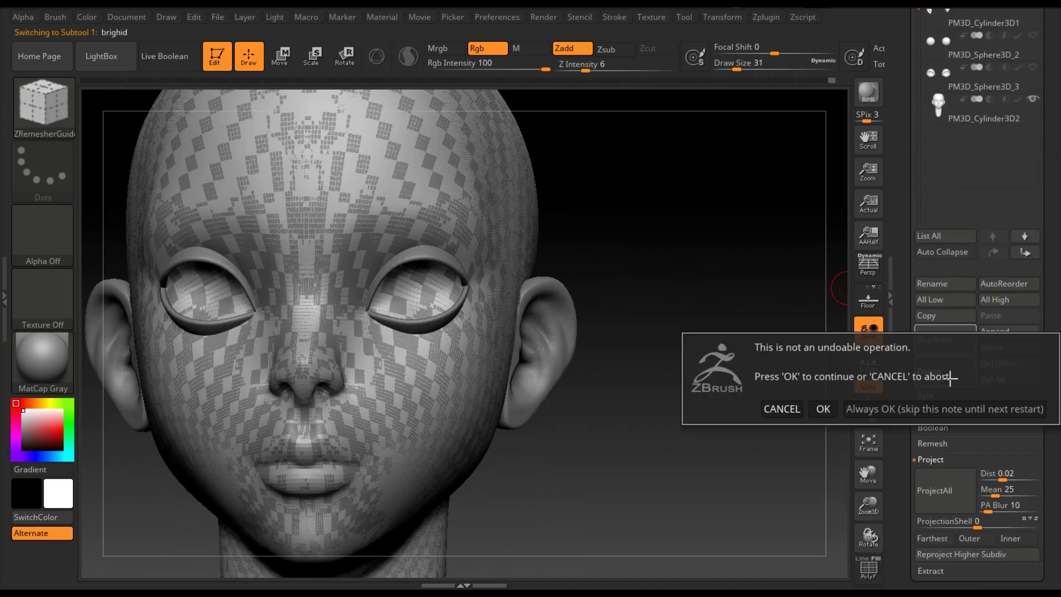
left_click(945, 371)
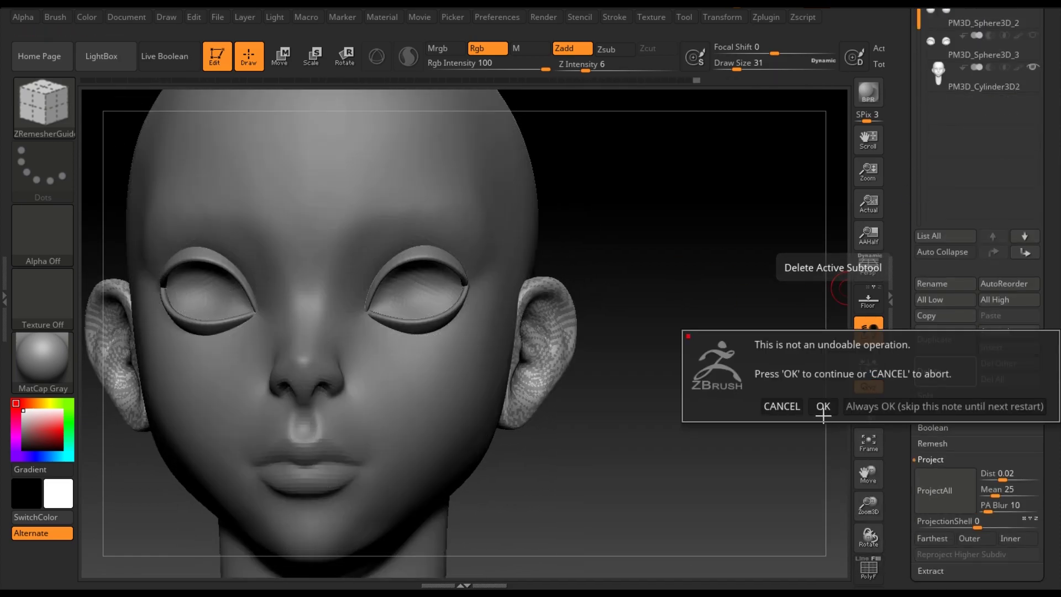
left_click(822, 407)
left_click(945, 442)
left_click(823, 473)
key("shift")
key("space")
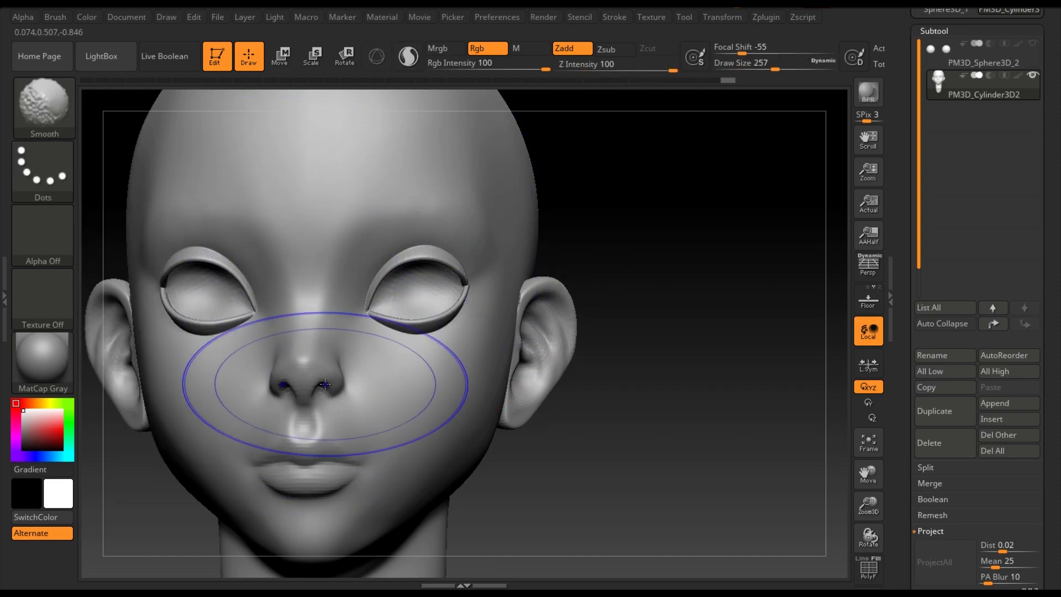
Paint a MaskPen mask over the lips, orbiting the head before and after.
left_click_drag(326, 385, 426, 442)
scroll(973, 331, "down", 5)
left_click(939, 467)
mouse_move(613, 335)
left_mouse_down()
mouse_move(680, 338)
mouse_move(569, 290)
left_mouse_up()
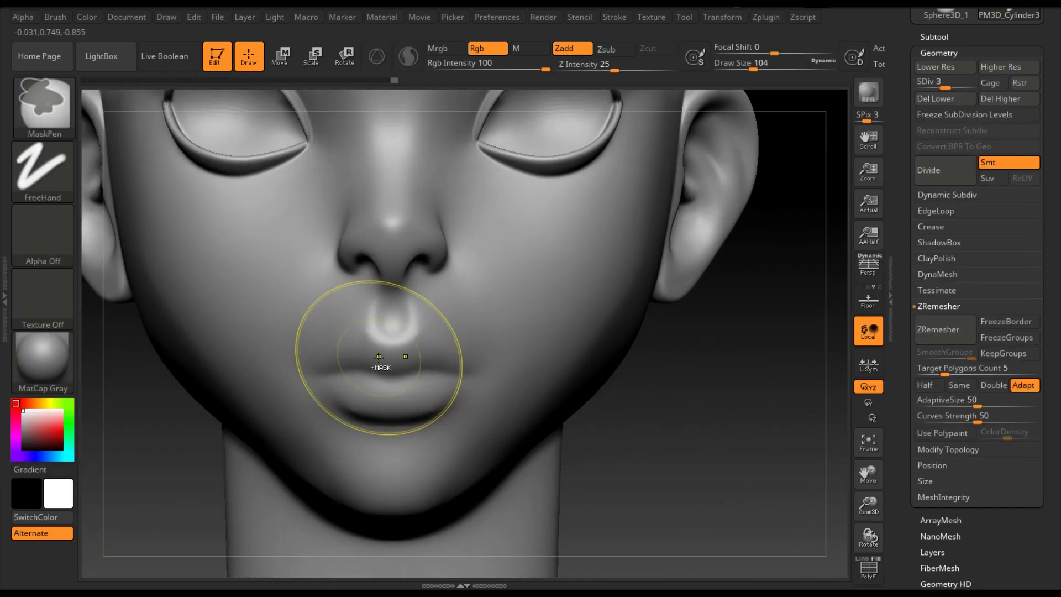
left_click_drag(379, 356, 391, 213, "ctrl")
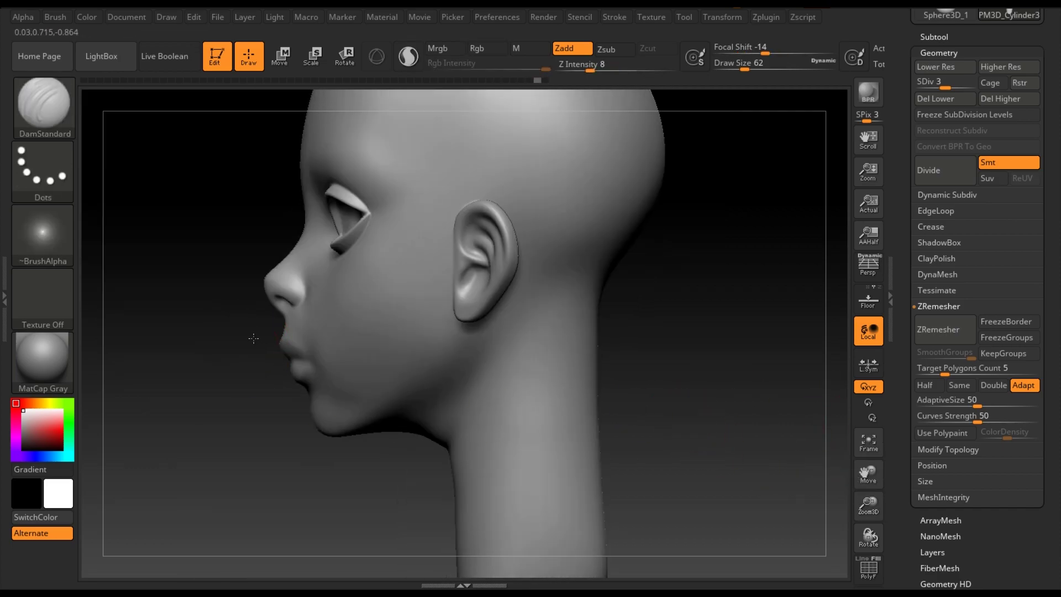
left_click_drag(253, 339, 773, 330)
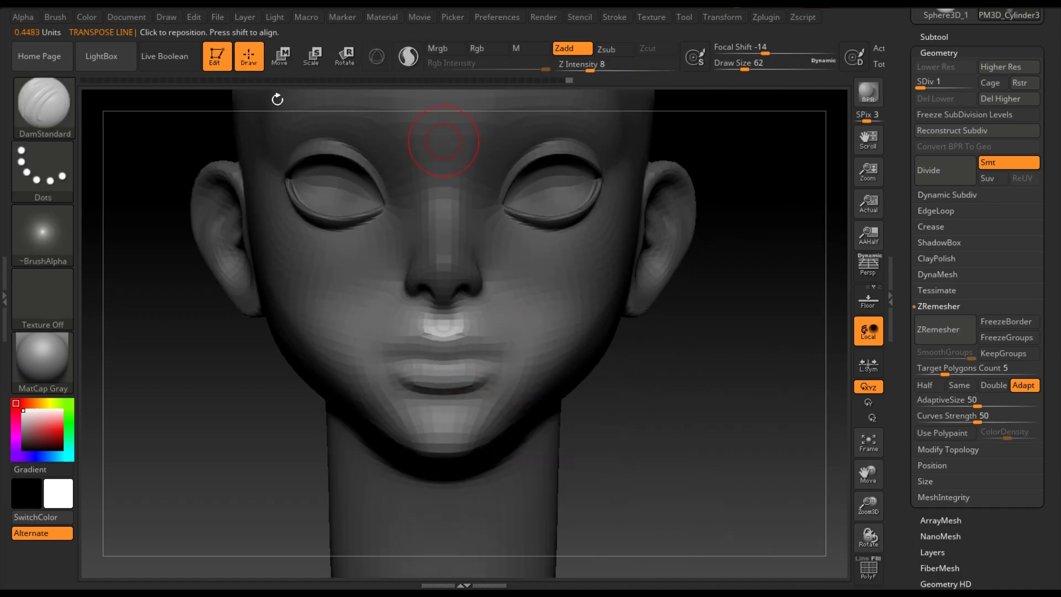
Step up subdivision levels with ClayBuildup and smooth the scratches beside the nose and on the cheek.
key("ctrl+d")
key("b")
key("c")
key("b")
left_click_drag(587, 356, 569, 346, "shift")
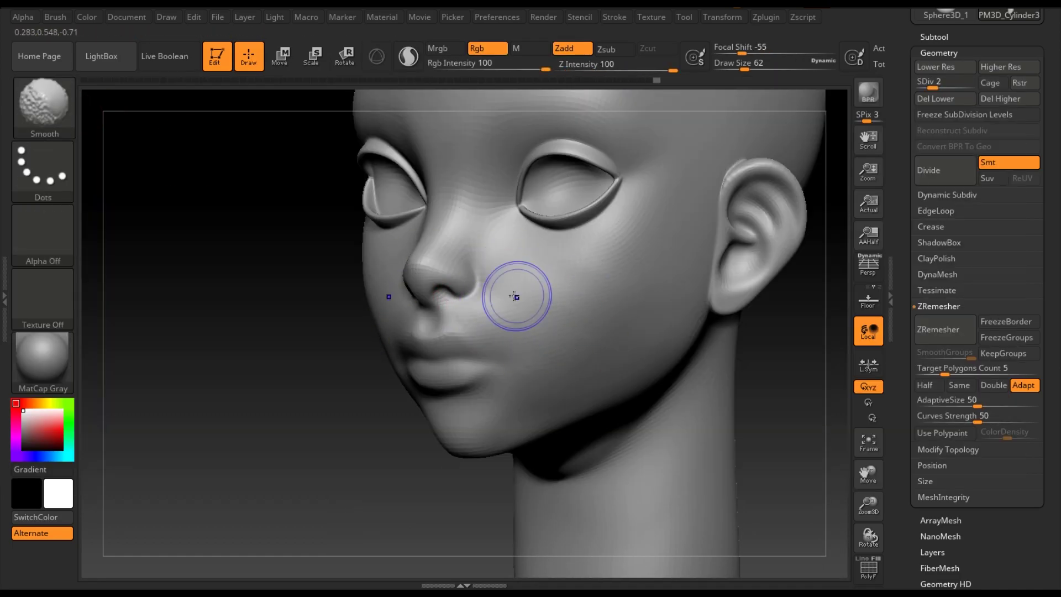
key("ctrl+d")
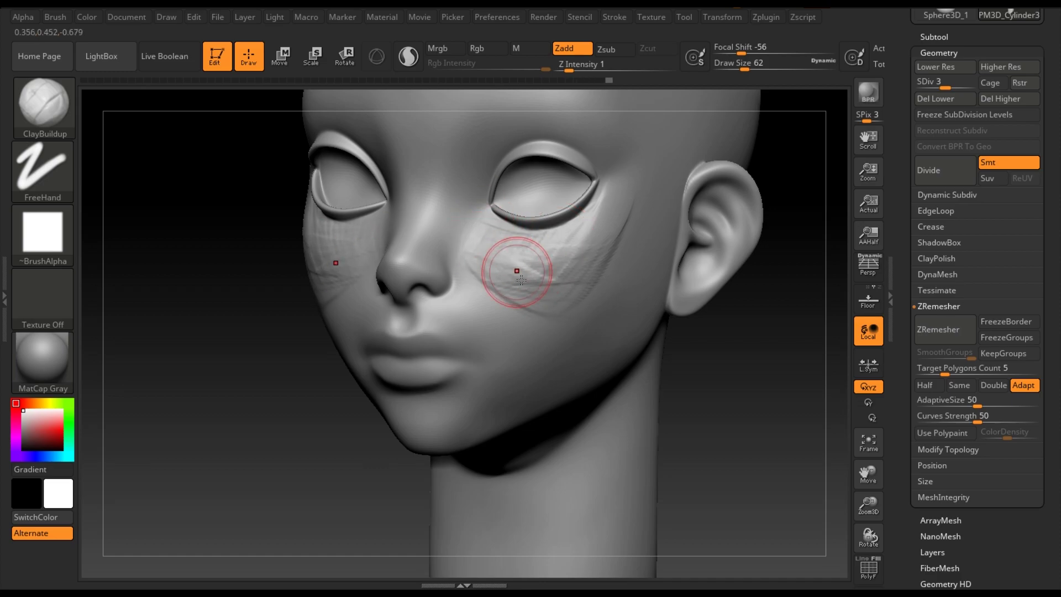
left_click_drag(546, 313, 606, 202, "shift")
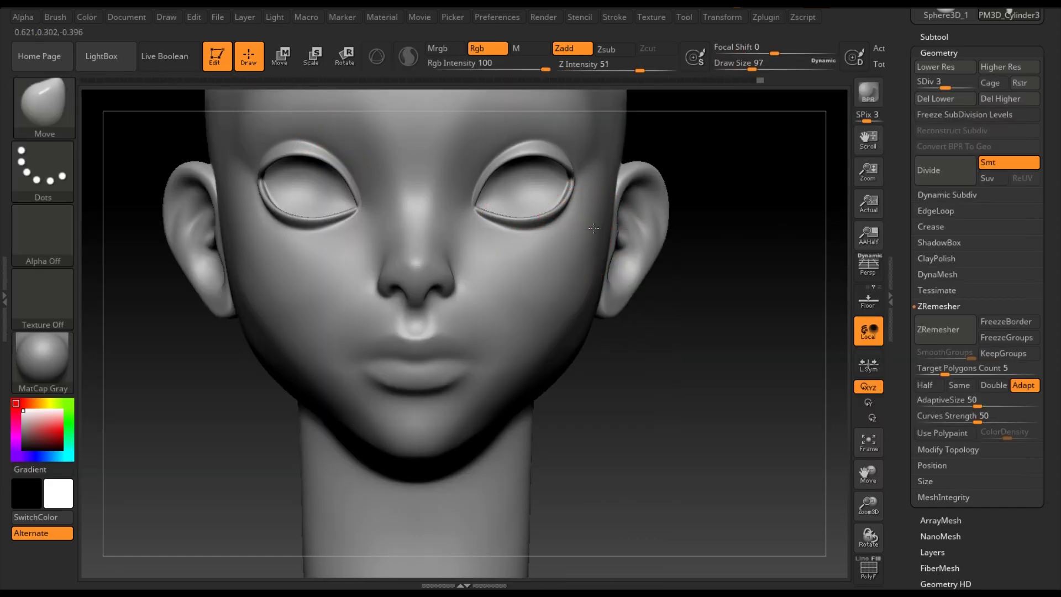
Rotate the head to a three-quarter view and smooth the cheeks and jawline.
right_click_drag(593, 229, 292, 262)
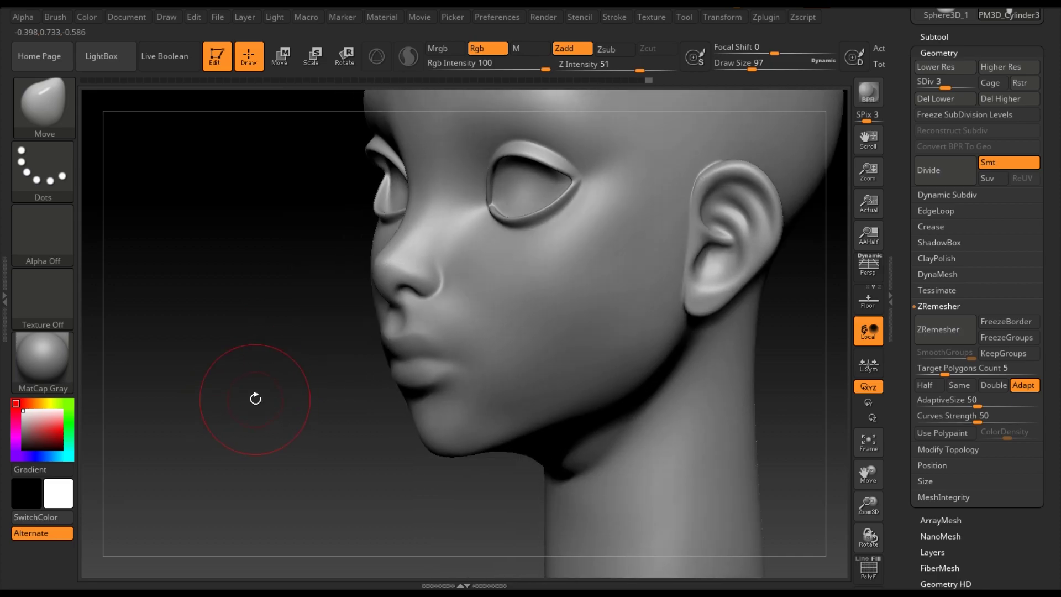
right_click_drag(484, 319, 456, 291)
key("shift")
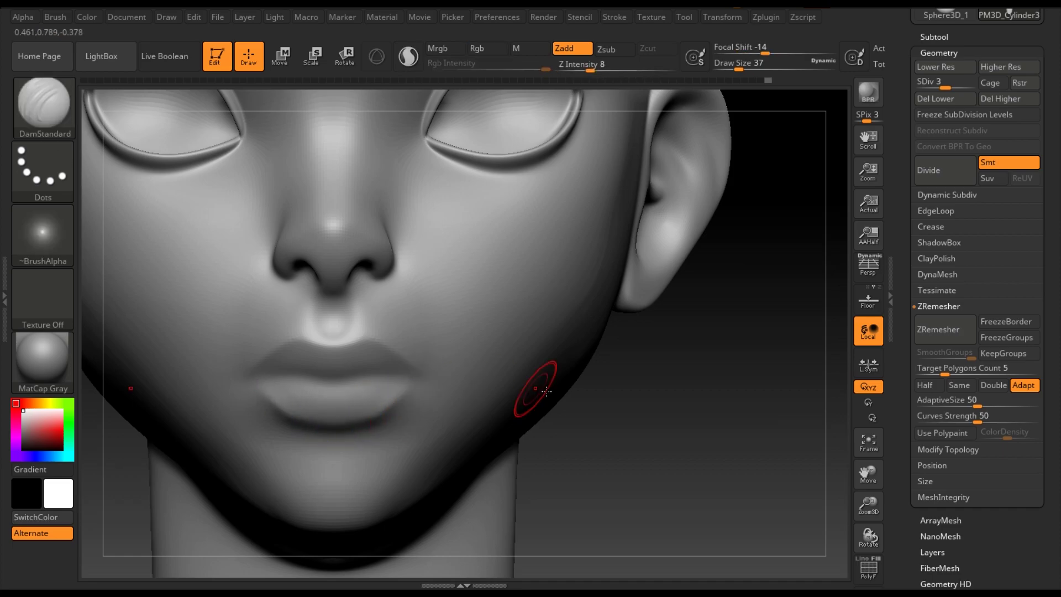
Carve the mouth corners with DamStandard in Zsub, then reshape under the chin with Move.
key("space")
left_click(335, 378)
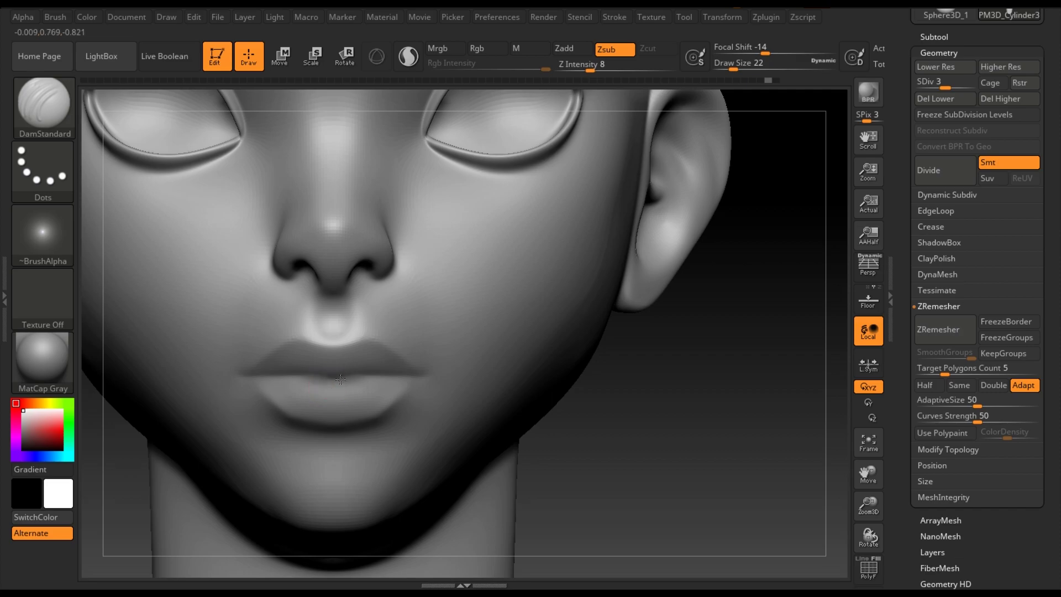
key("space")
mouse_move(387, 350)
left_mouse_down()
mouse_move(420, 350)
mouse_move(786, 161)
left_mouse_up()
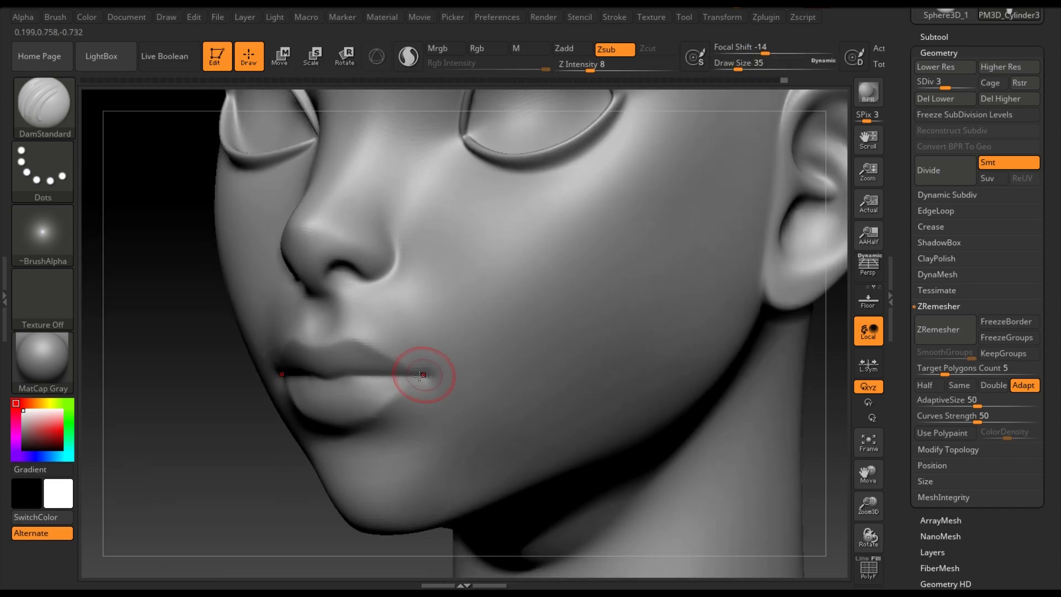
key("b")
key("m")
key("v")
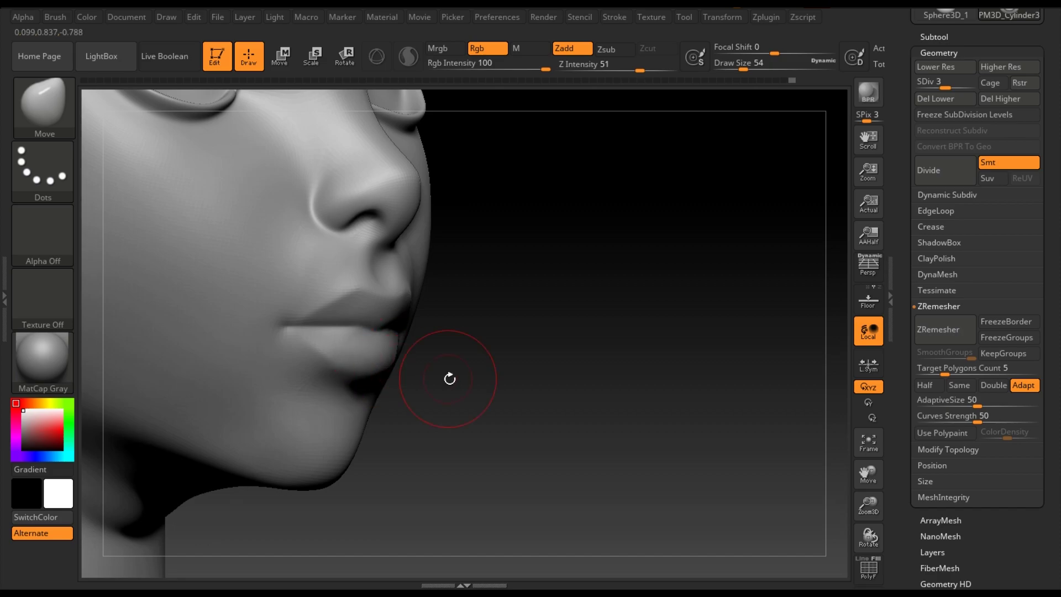
left_click_drag(450, 379, 386, 359)
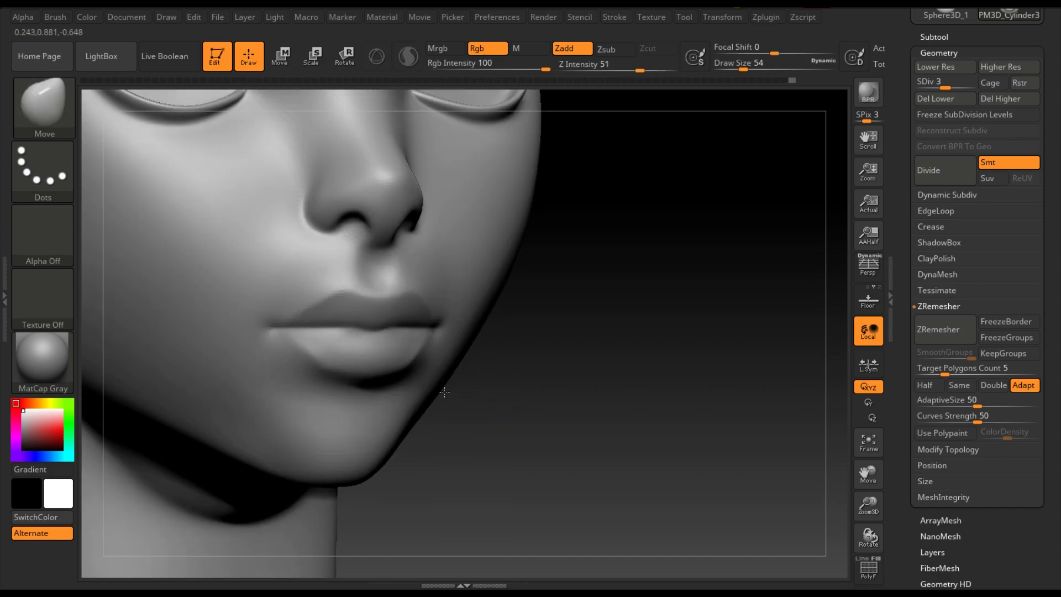
Build up lip volume with ClayBuildup, checking from the front.
key("b")
key("c")
key("b")
mouse_move(374, 358)
right_mouse_down()
mouse_move(409, 348)
mouse_move(404, 328)
mouse_move(367, 327)
right_mouse_up()
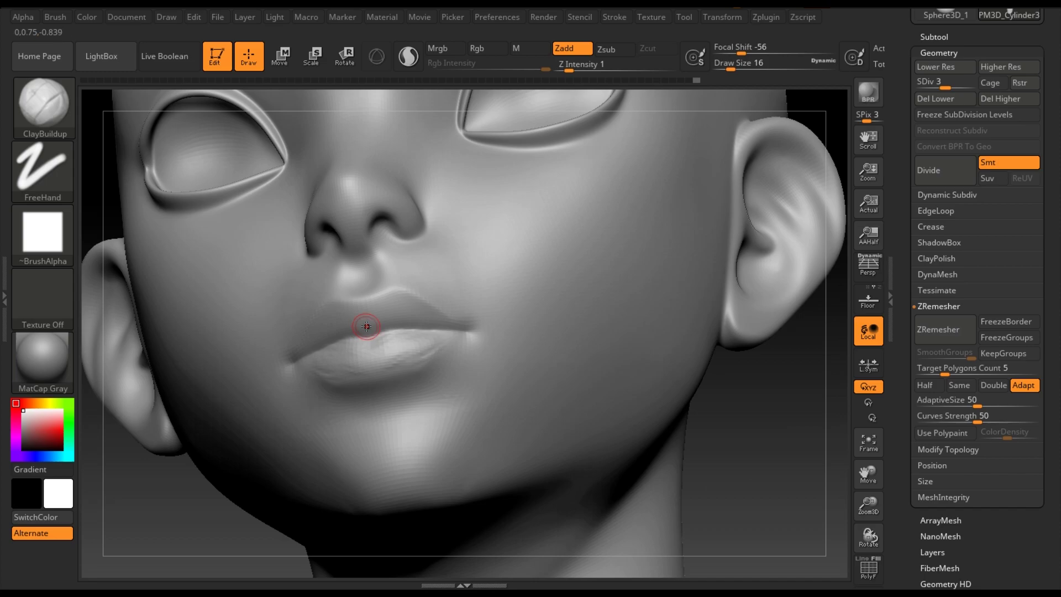
right_click_drag(429, 314, 409, 308)
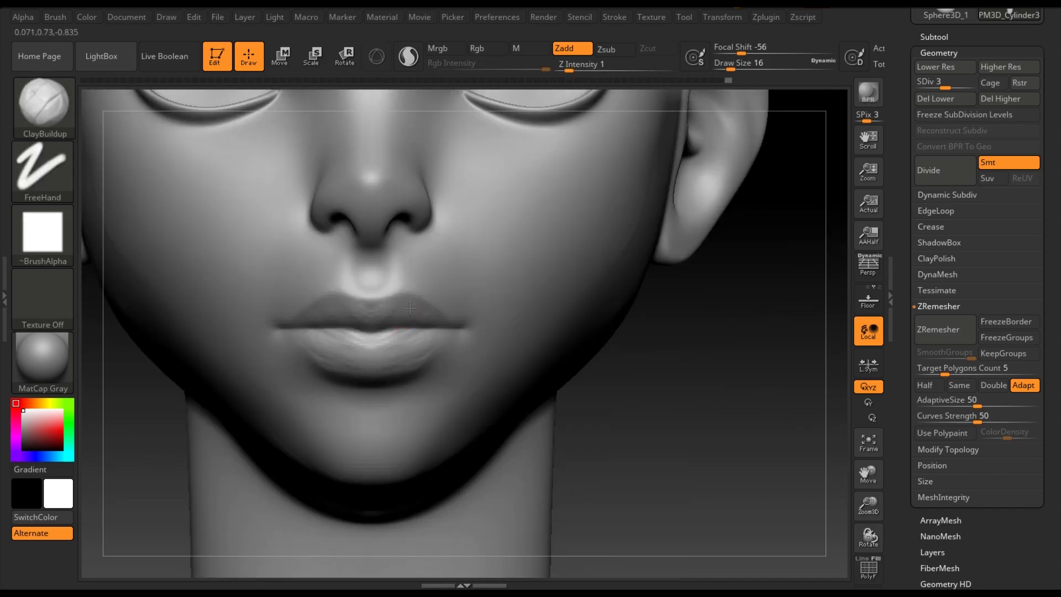